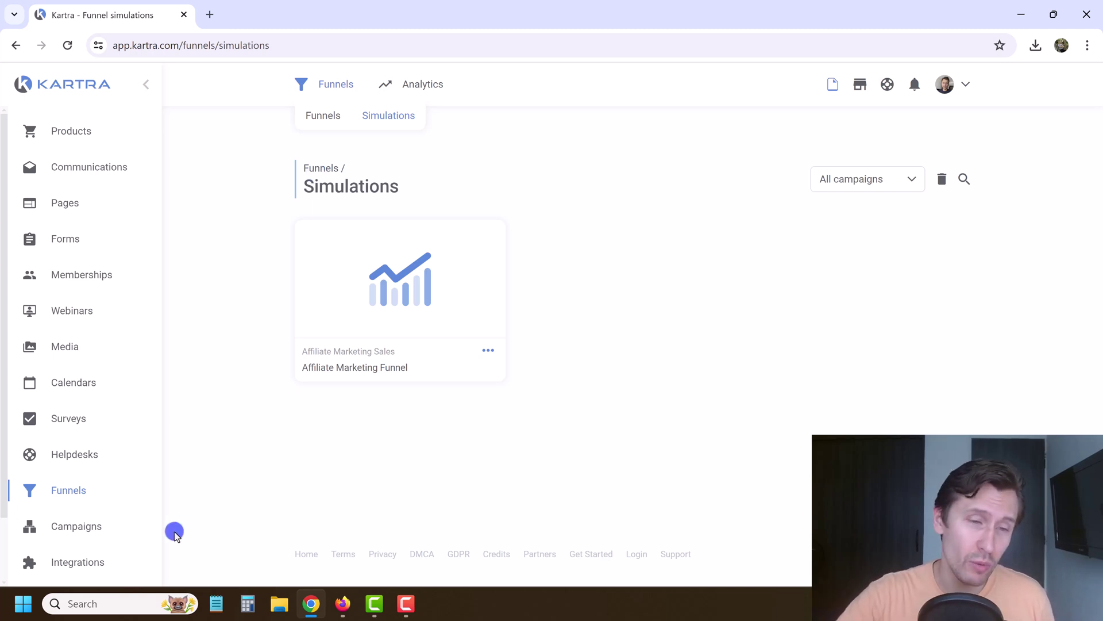
- Open the campaigns marketplace and view the details of the Liberty - Webinar pages template
{"action": "left_click", "coordinate": [85, 535]}
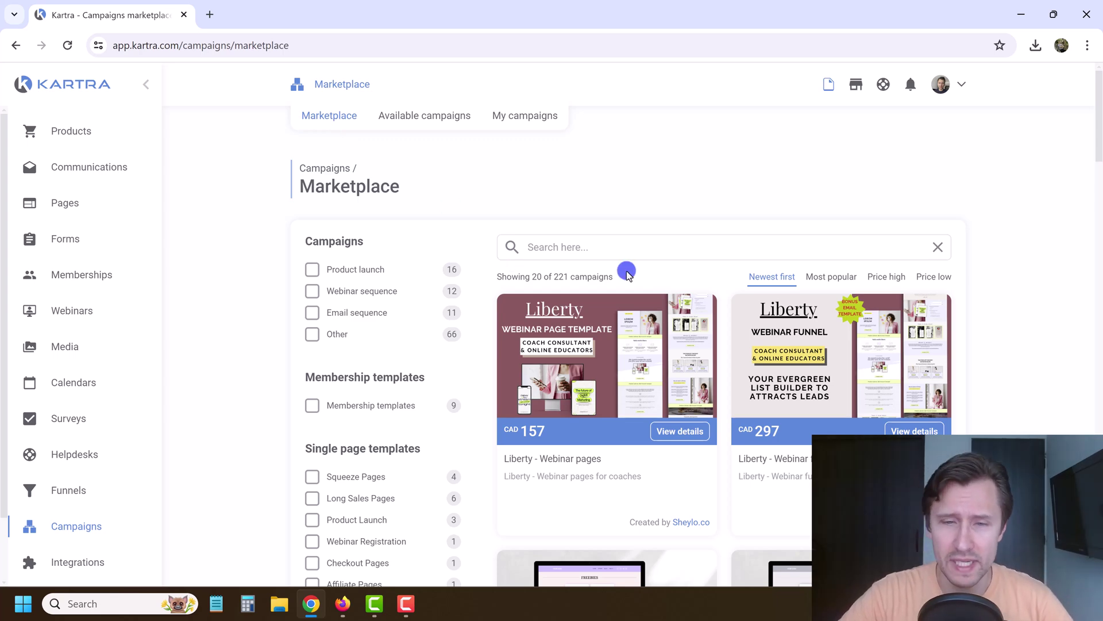
{"action": "scroll", "coordinate": [628, 273], "scroll_direction": "down", "scroll_amount": 3}
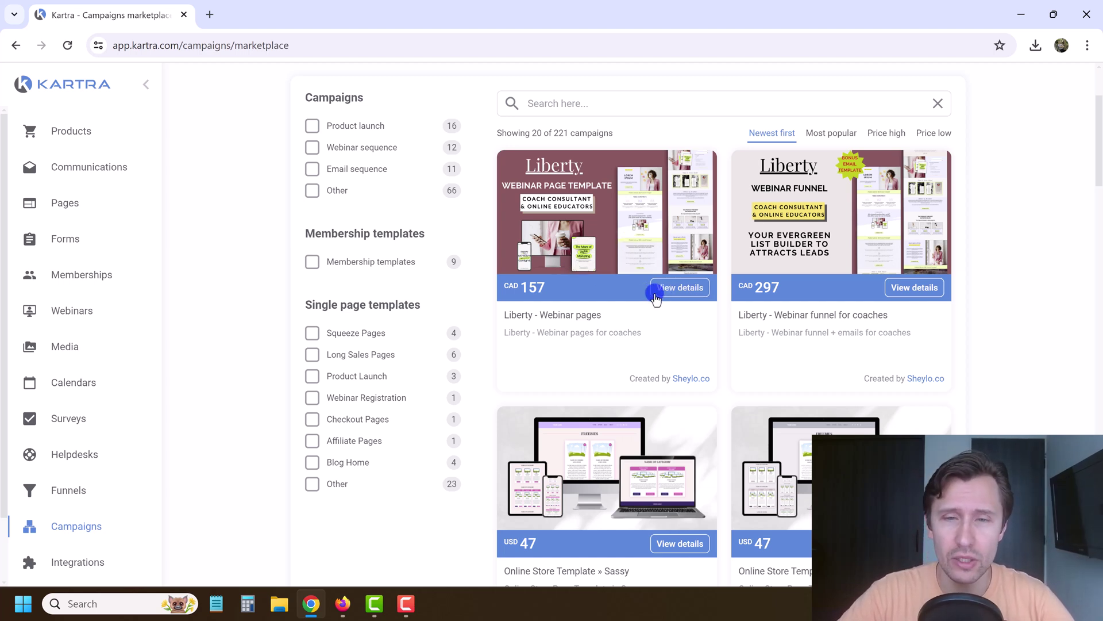
{"action": "left_click", "coordinate": [678, 294]}
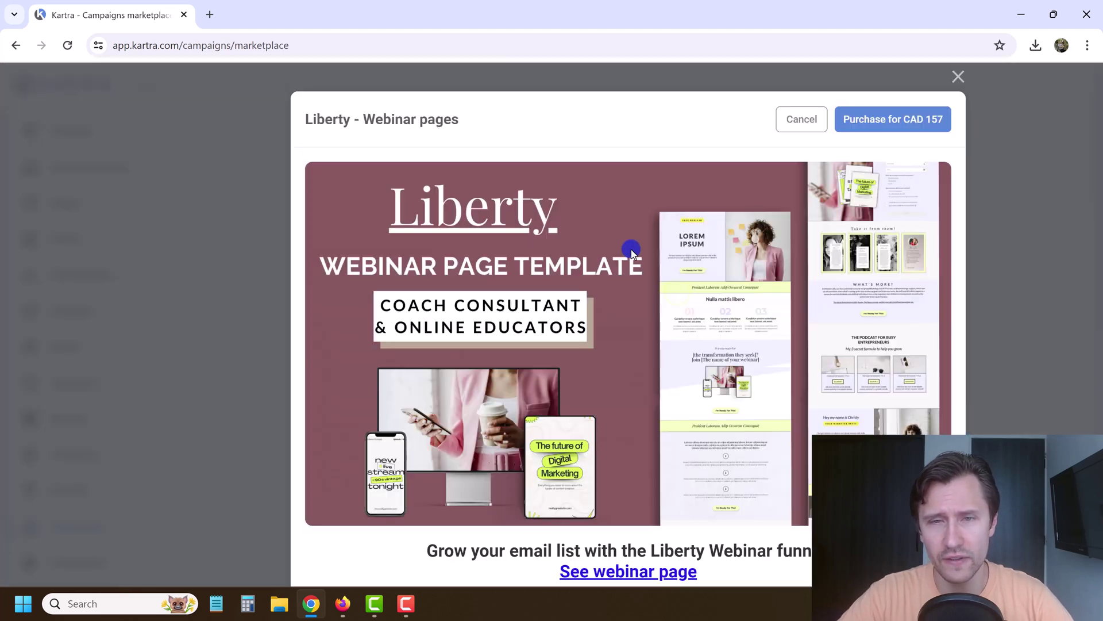
- Examine the Liberty webinar template's included assets and matching social media Canva templates, and close its details without purchasing
{"action": "scroll", "coordinate": [743, 377], "scroll_direction": "down", "scroll_amount": 11}
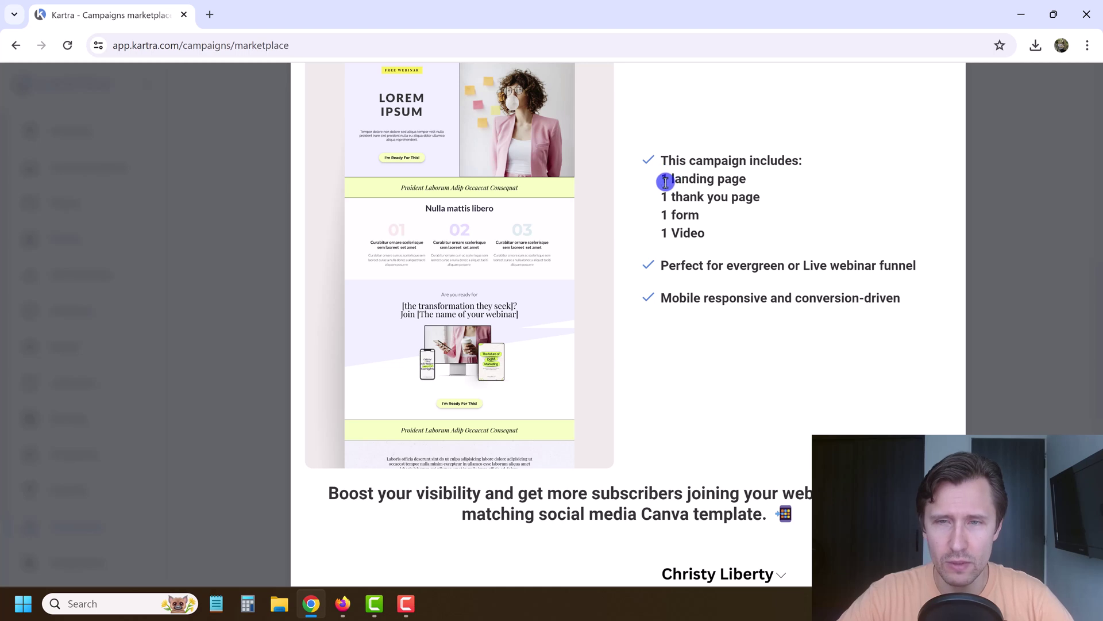
{"action": "left_click_drag", "start_coordinate": [667, 182], "coordinate": [714, 238]}
{"action": "left_click", "coordinate": [678, 228]}
{"action": "left_click", "coordinate": [715, 238]}
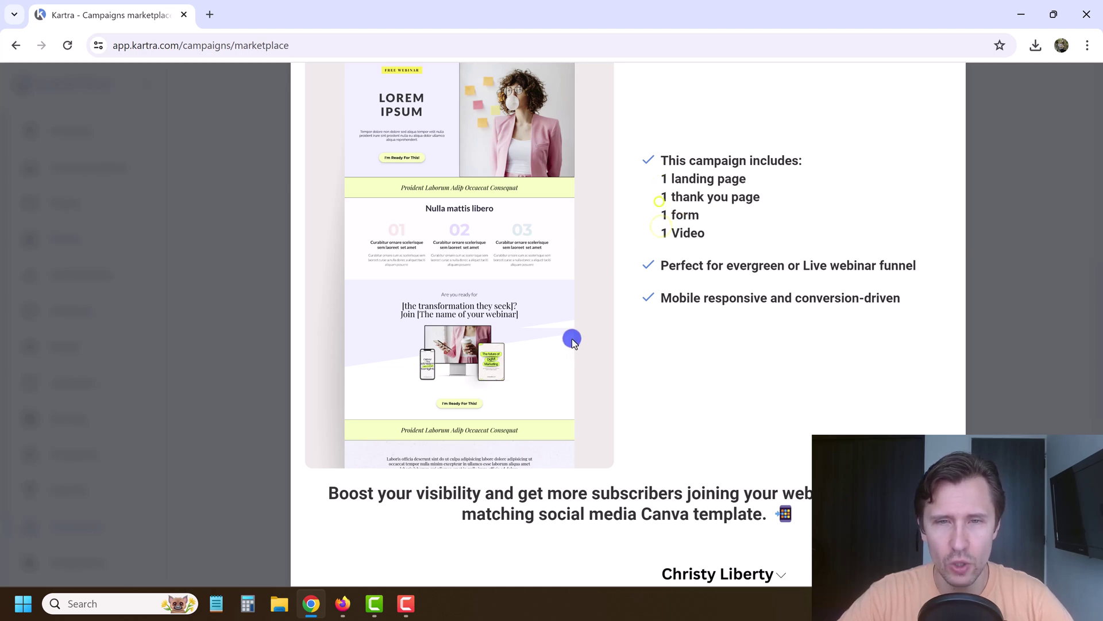
{"action": "scroll", "coordinate": [571, 339], "scroll_direction": "down", "scroll_amount": 5}
{"action": "scroll", "coordinate": [554, 339], "scroll_direction": "down", "scroll_amount": 4}
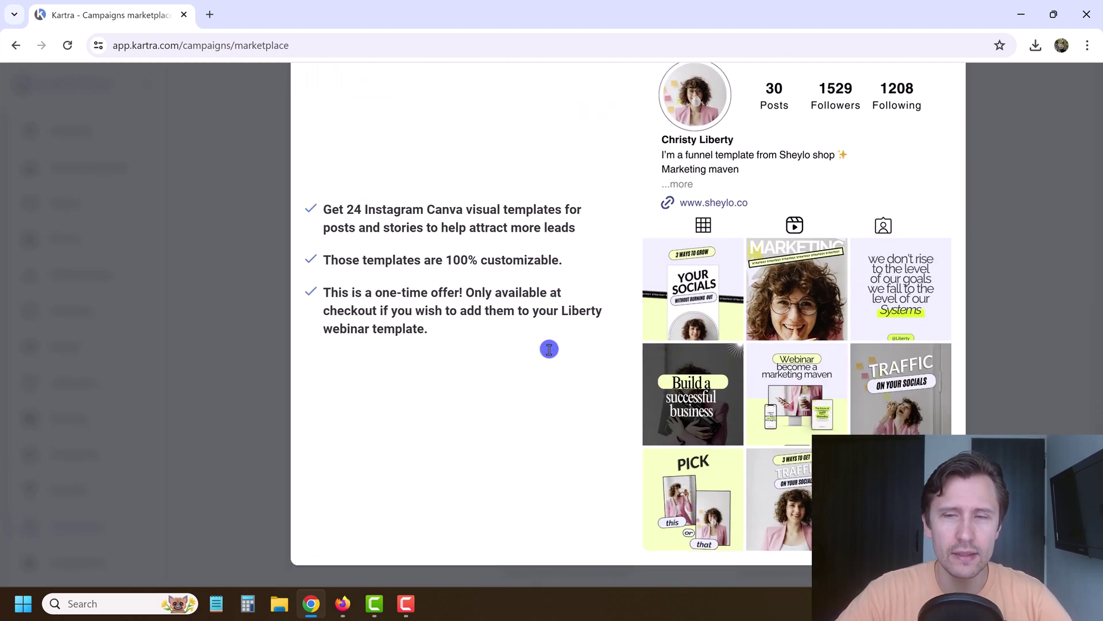
{"action": "scroll", "coordinate": [549, 351], "scroll_direction": "up", "scroll_amount": 9}
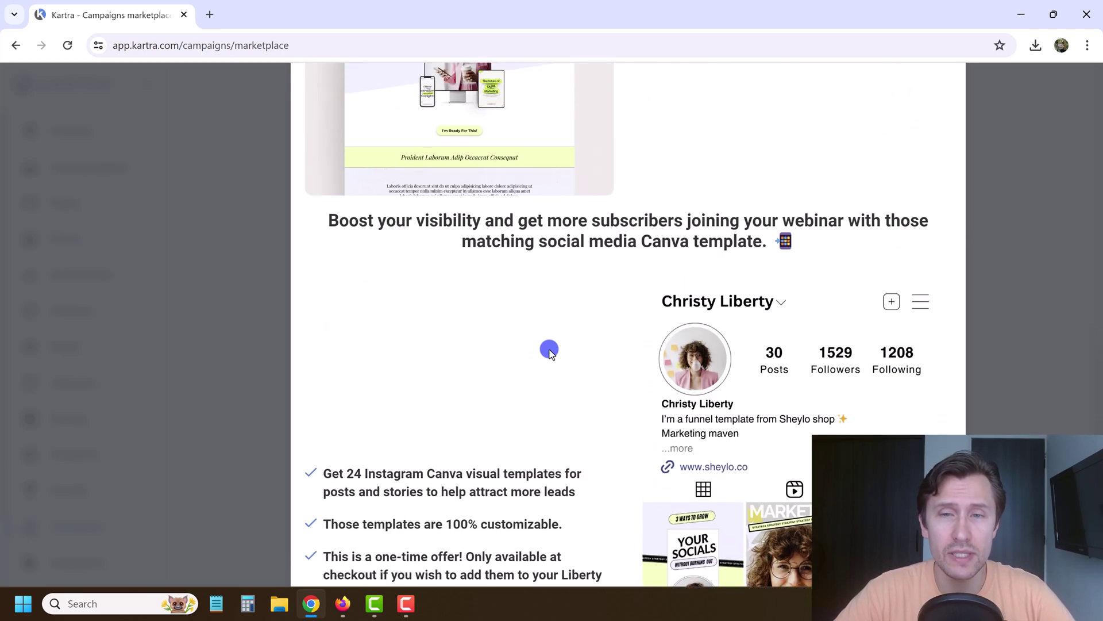
{"action": "scroll", "coordinate": [550, 351], "scroll_direction": "up", "scroll_amount": 2}
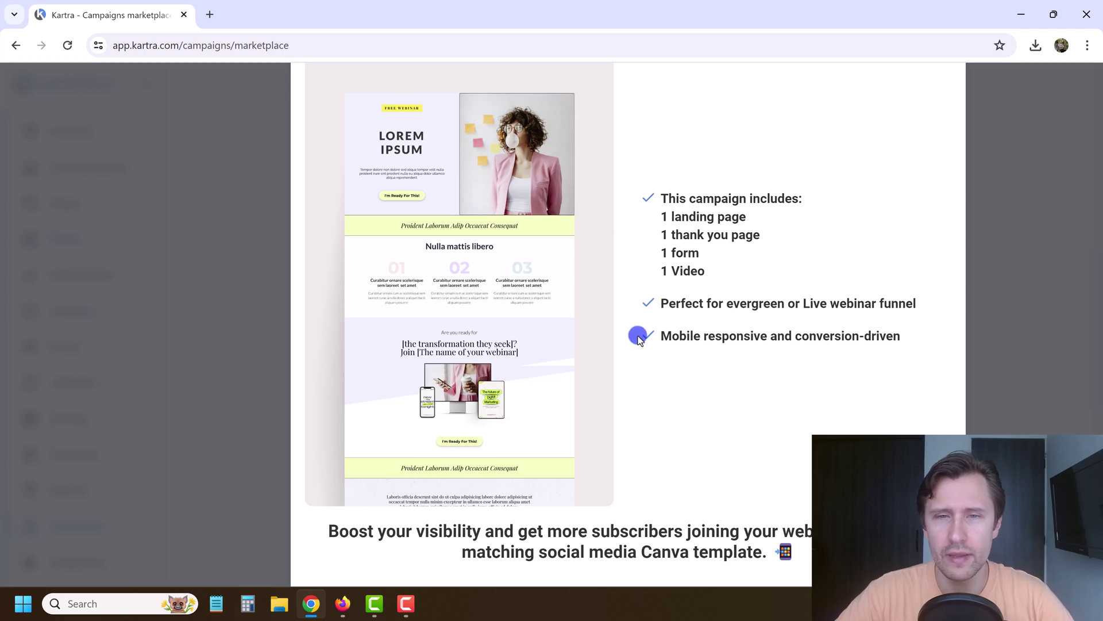
{"action": "scroll", "coordinate": [638, 335], "scroll_direction": "up", "scroll_amount": 7}
{"action": "scroll", "coordinate": [638, 335], "scroll_direction": "up", "scroll_amount": 3}
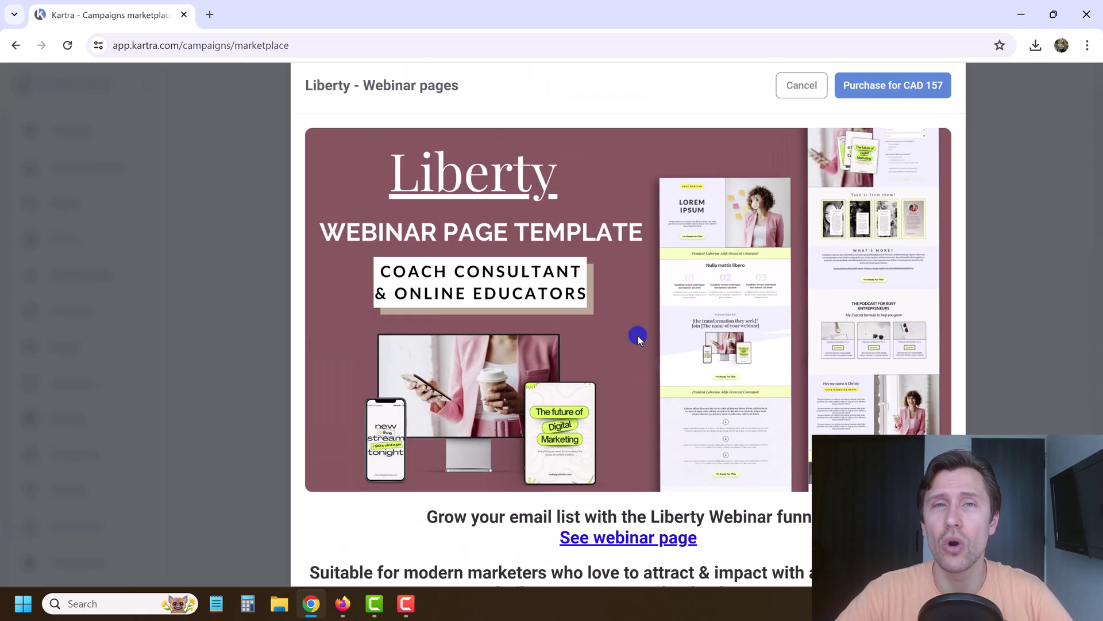
{"action": "scroll", "coordinate": [638, 336], "scroll_direction": "up", "scroll_amount": 1}
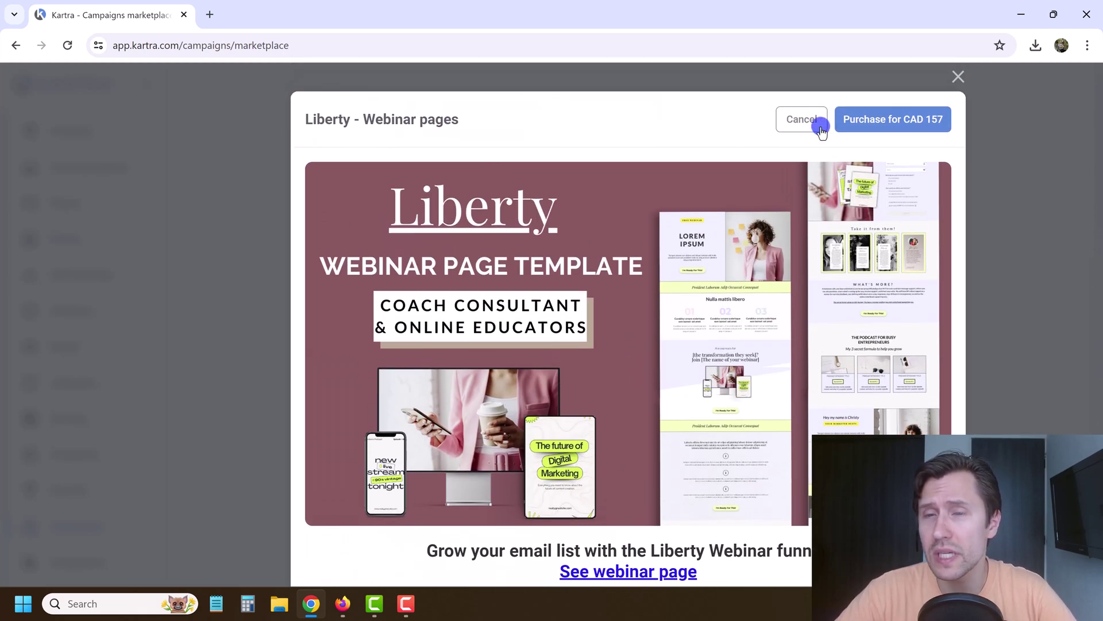
{"action": "left_click", "coordinate": [791, 121]}
- Find the Free Gift Funnel » Sassy template in the marketplace, view its details and open its linked web page
{"action": "scroll", "coordinate": [636, 367], "scroll_direction": "down", "scroll_amount": 5}
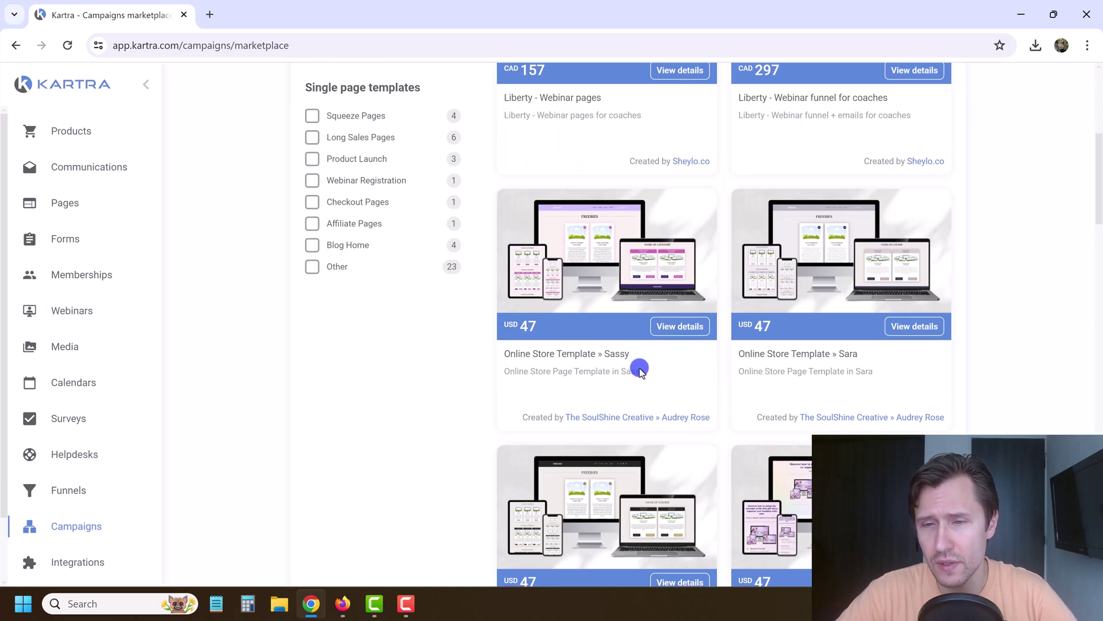
{"action": "scroll", "coordinate": [655, 367], "scroll_direction": "up", "scroll_amount": 2}
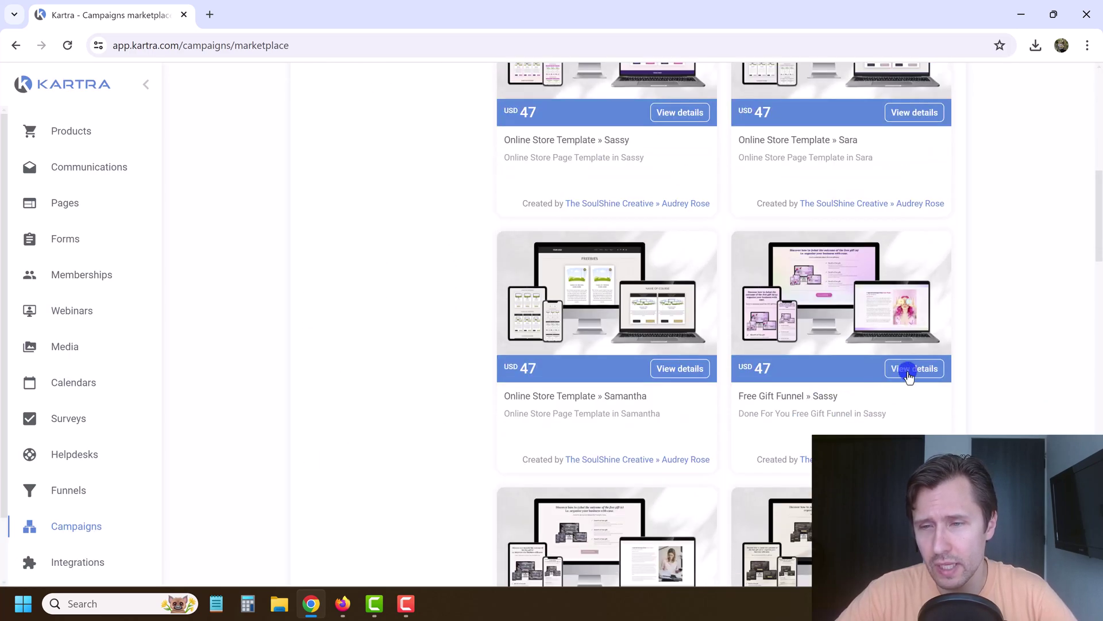
{"action": "left_click", "coordinate": [908, 371]}
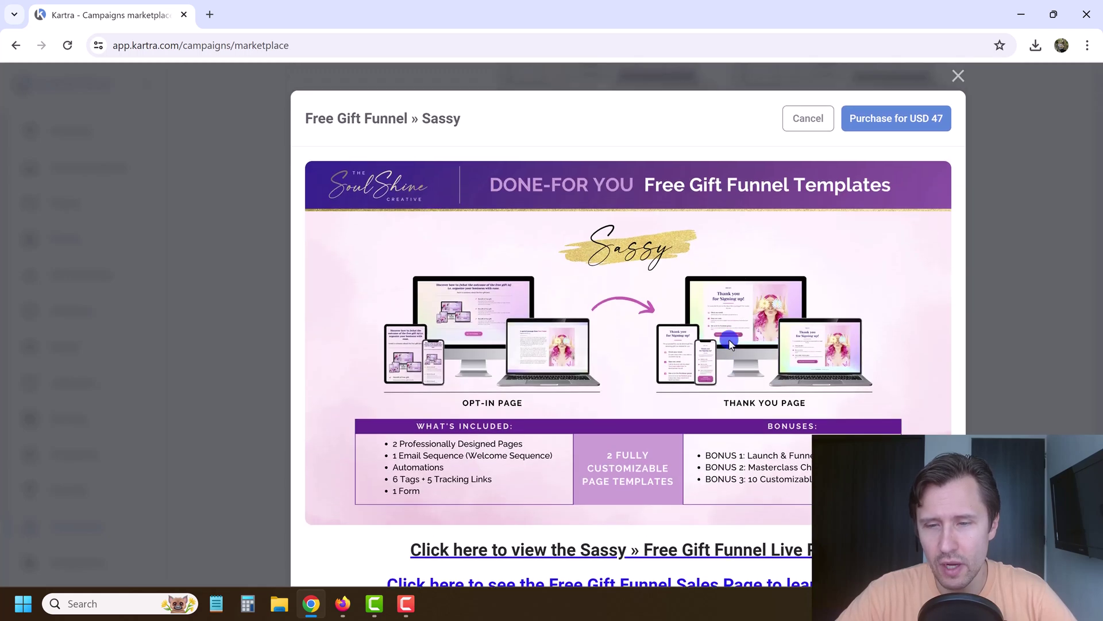
{"action": "left_click", "coordinate": [576, 542]}
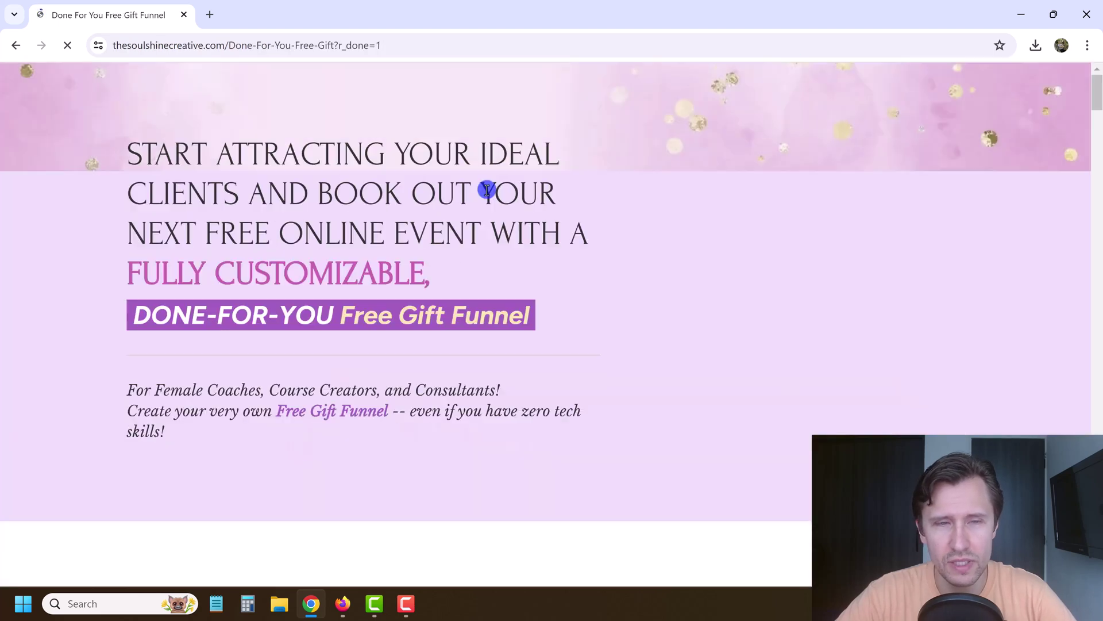
- Examine the included pages, email sequence, tags, automations and bonuses of the Free Gift Funnel, and return to the campaigns marketplace
{"action": "scroll", "coordinate": [316, 305], "scroll_direction": "down", "scroll_amount": 10}
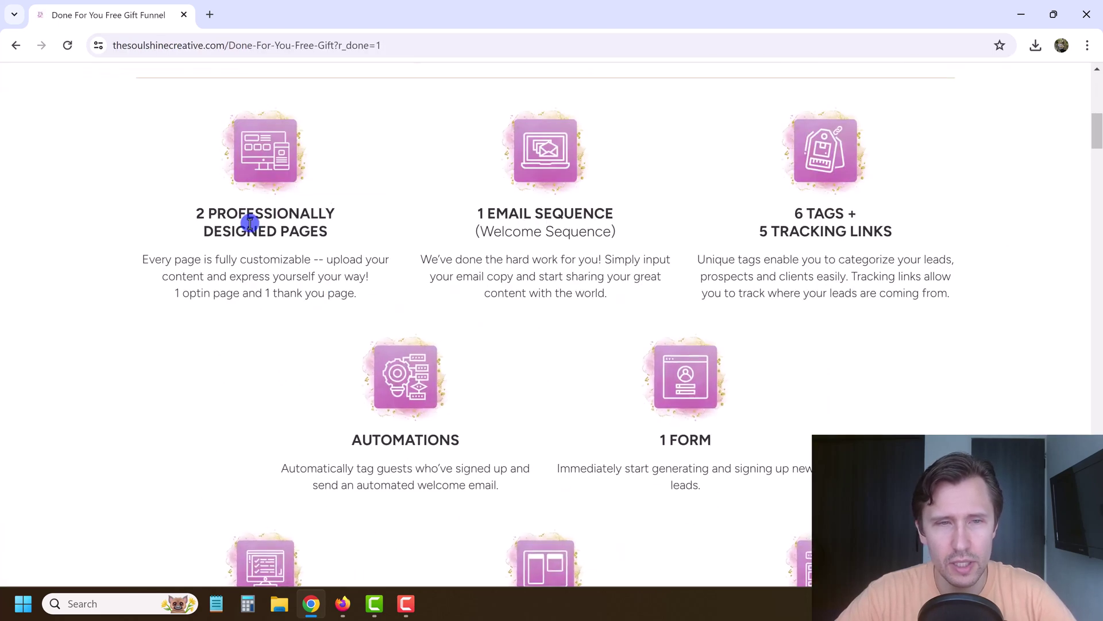
{"action": "left_click_drag", "start_coordinate": [250, 224], "coordinate": [277, 231]}
{"action": "left_click", "coordinate": [277, 231]}
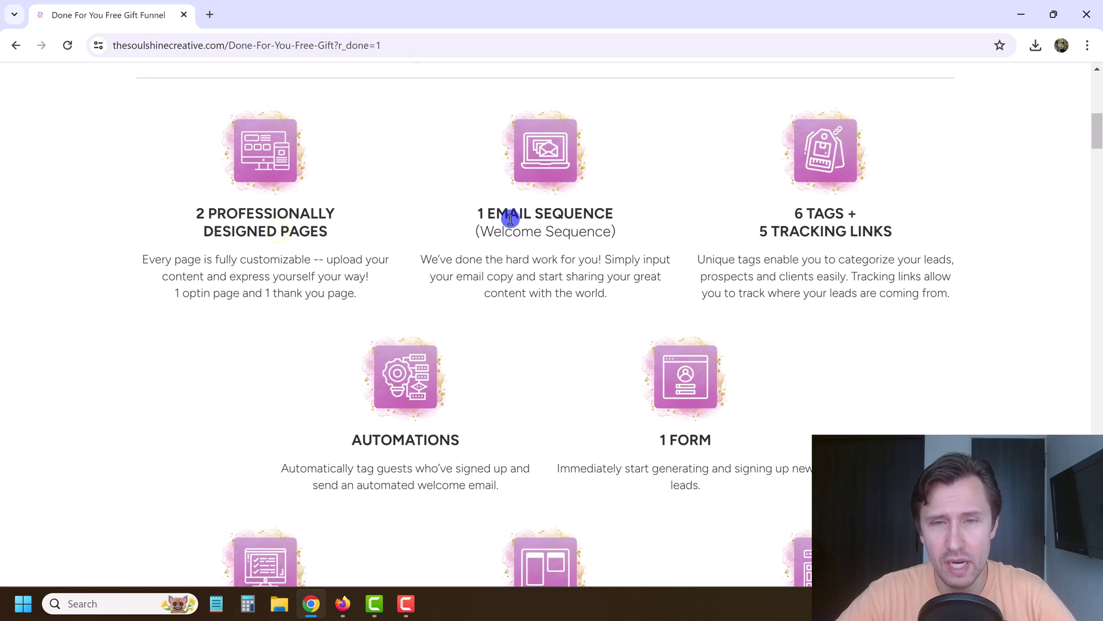
{"action": "left_click_drag", "start_coordinate": [510, 218], "coordinate": [645, 234]}
{"action": "left_click_drag", "start_coordinate": [795, 213], "coordinate": [810, 257]}
{"action": "left_click", "coordinate": [822, 257]}
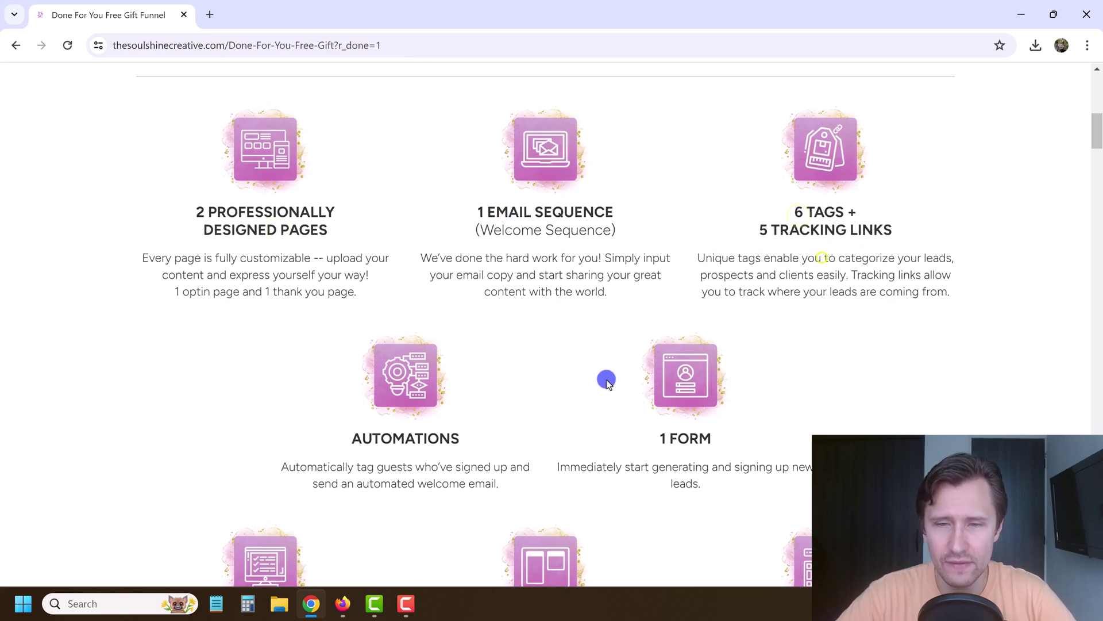
{"action": "scroll", "coordinate": [643, 310], "scroll_direction": "down", "scroll_amount": 5}
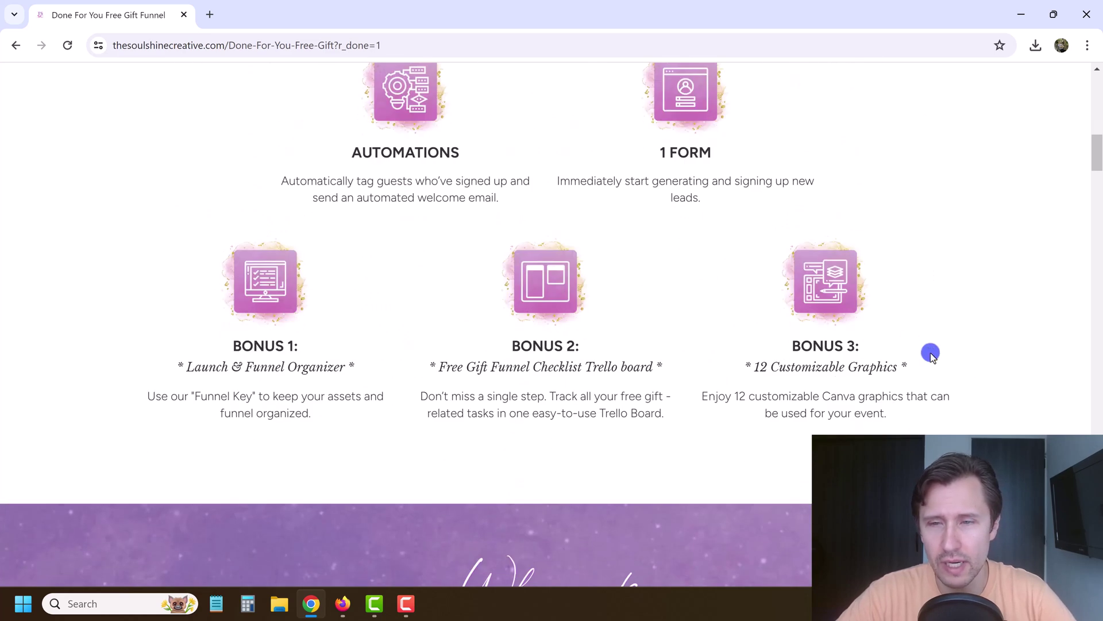
{"action": "scroll", "coordinate": [672, 374], "scroll_direction": "up", "scroll_amount": 15}
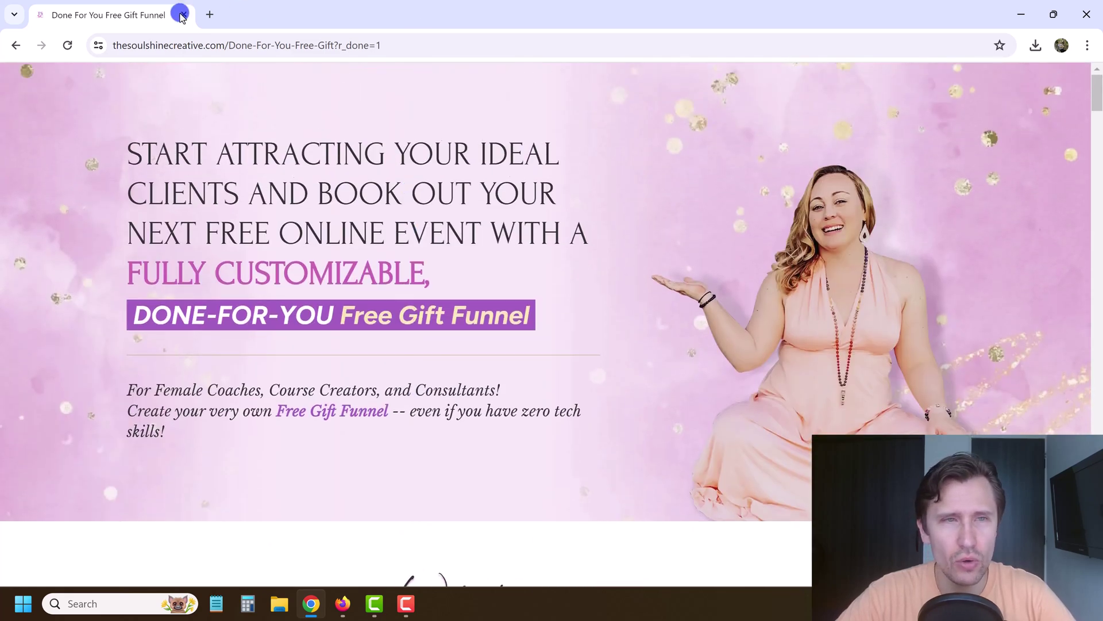
{"action": "left_click", "coordinate": [13, 46]}
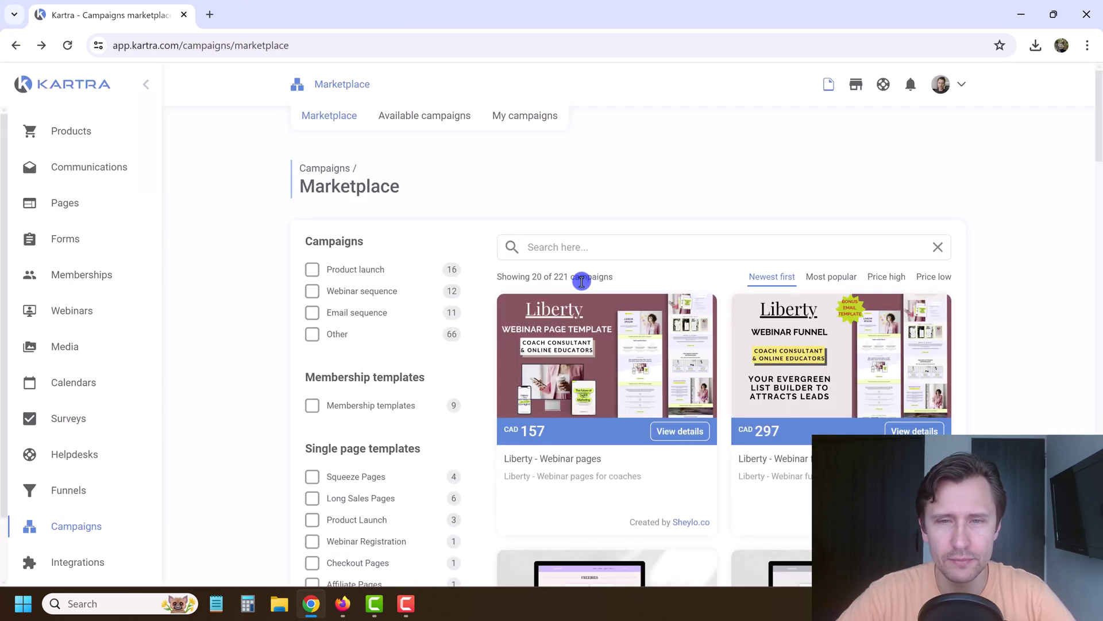
- Go to the available campaigns and view the list of assets in the Wellness Challenge Funnel
{"action": "left_click", "coordinate": [409, 115]}
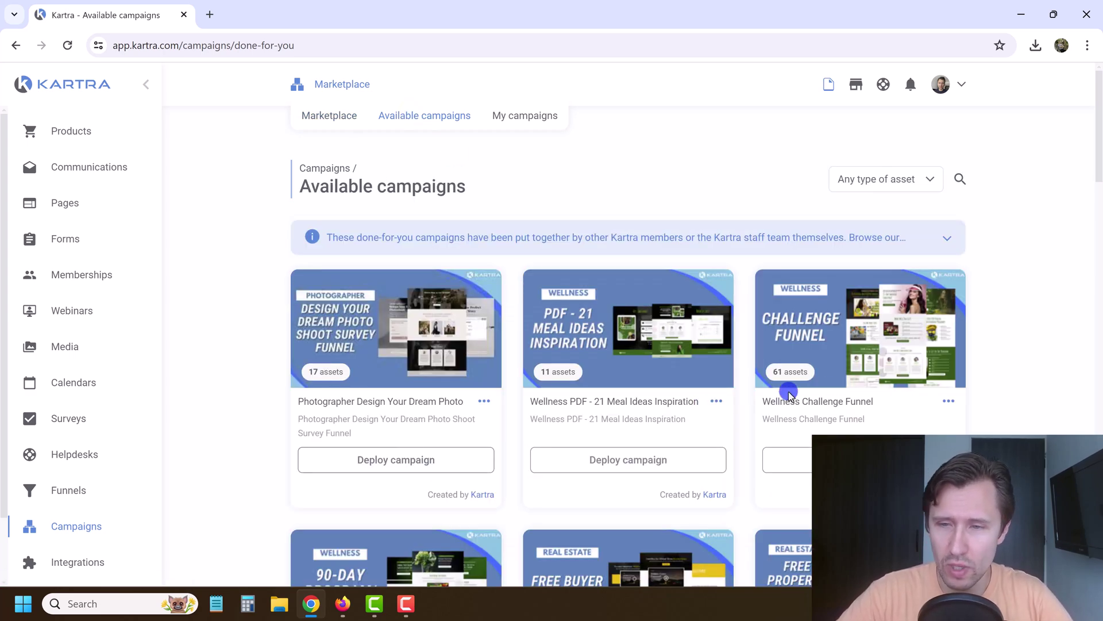
{"action": "left_click", "coordinate": [948, 401]}
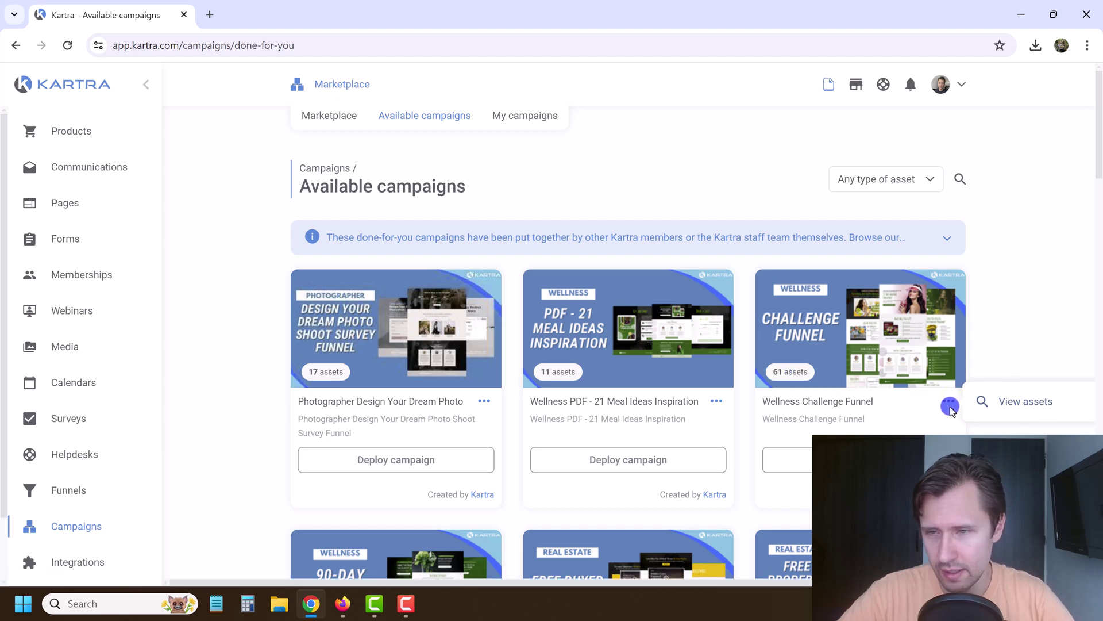
{"action": "left_click", "coordinate": [1022, 399]}
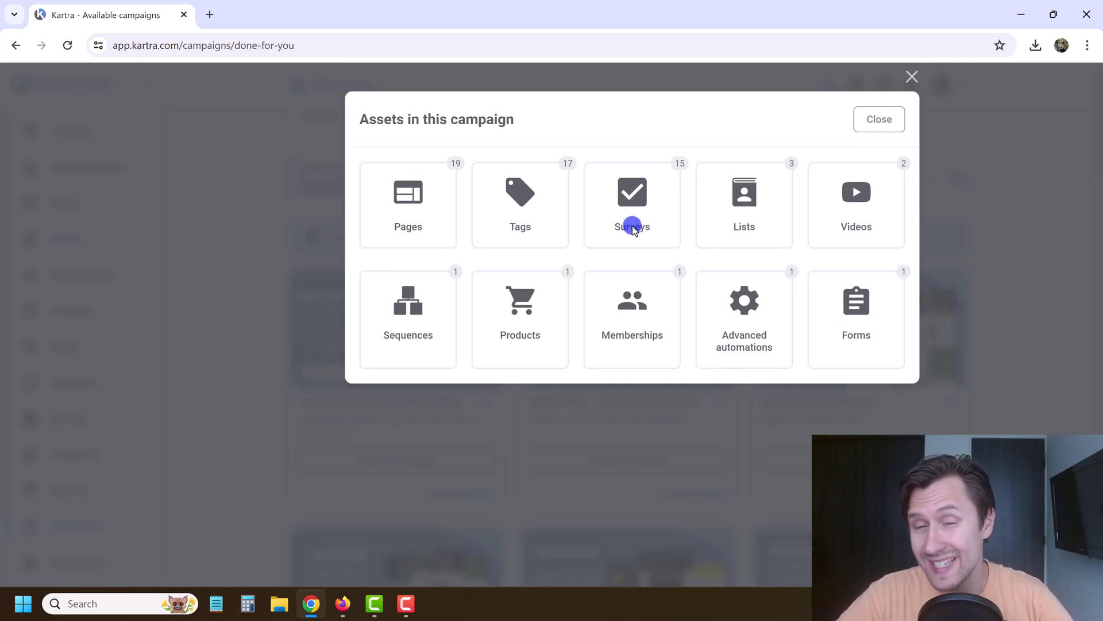
{"action": "left_click", "coordinate": [867, 121]}
- View the deployment form for the Wellness Challenge Funnel and cancel it without importing
{"action": "left_click", "coordinate": [848, 461]}
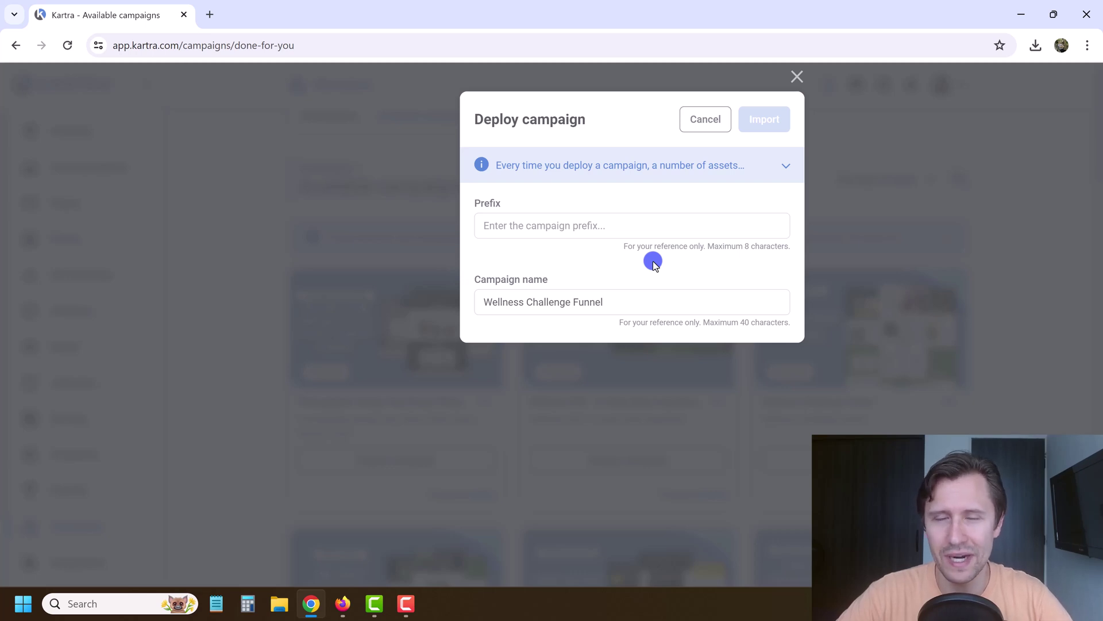
{"action": "left_click", "coordinate": [697, 126]}
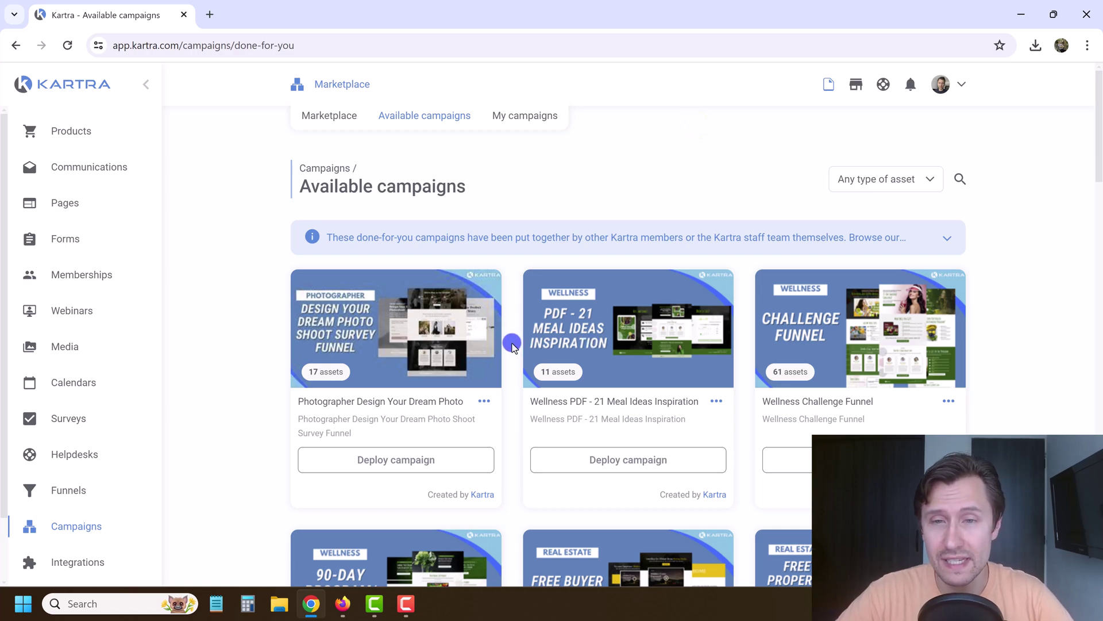
- Browse the done-for-you campaigns available to deploy and read the notice above them
{"action": "scroll", "coordinate": [513, 345], "scroll_direction": "down", "scroll_amount": 10}
{"action": "scroll", "coordinate": [817, 428], "scroll_direction": "up", "scroll_amount": 5}
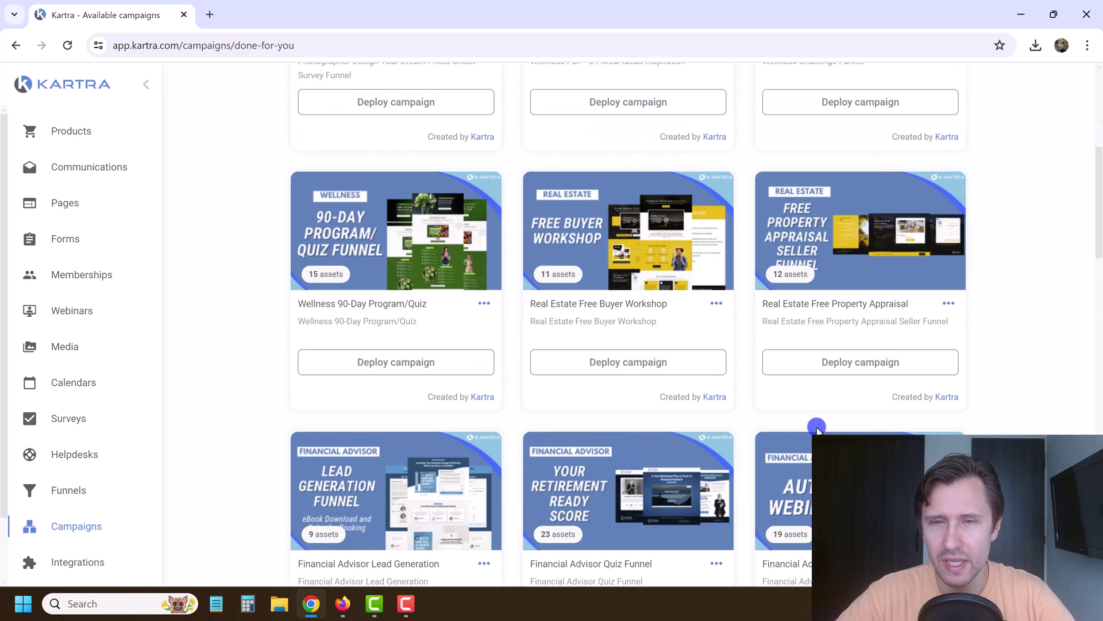
{"action": "scroll", "coordinate": [652, 312], "scroll_direction": "up", "scroll_amount": 6}
{"action": "left_click_drag", "start_coordinate": [368, 235], "coordinate": [463, 239]}
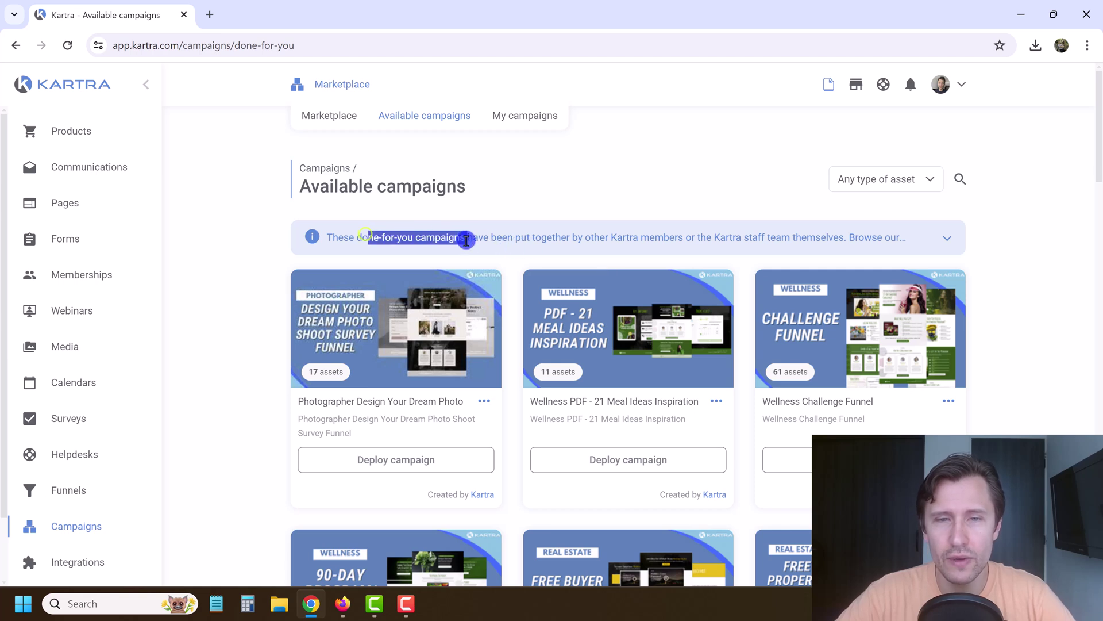
{"action": "left_click", "coordinate": [452, 239]}
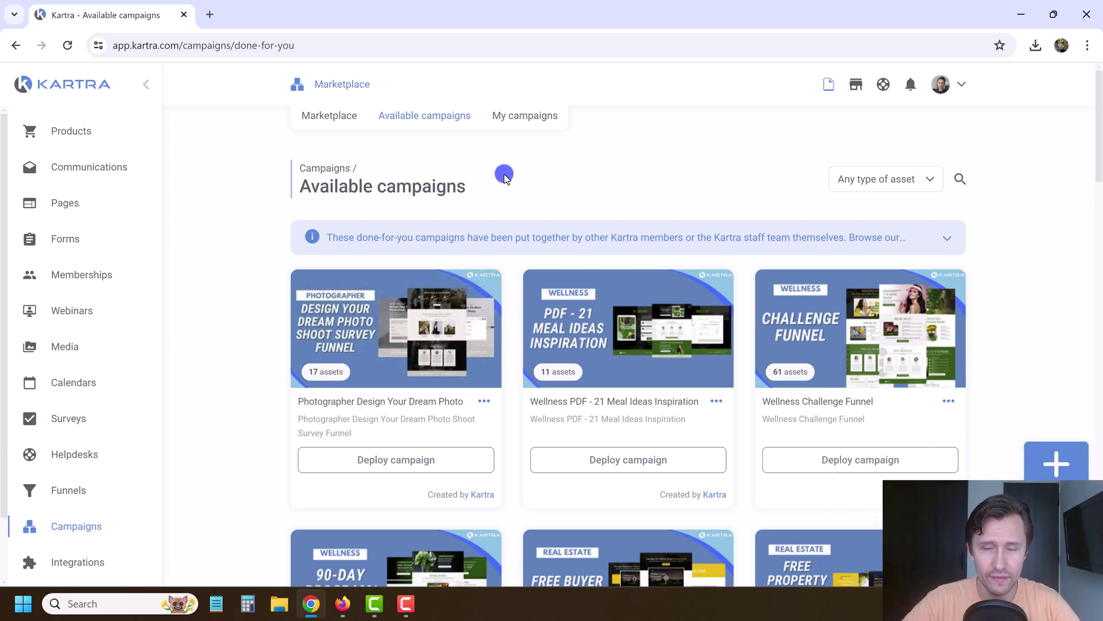
- View the campaign import form with its share code field and cancel it without importing
{"action": "left_click", "coordinate": [1066, 488]}
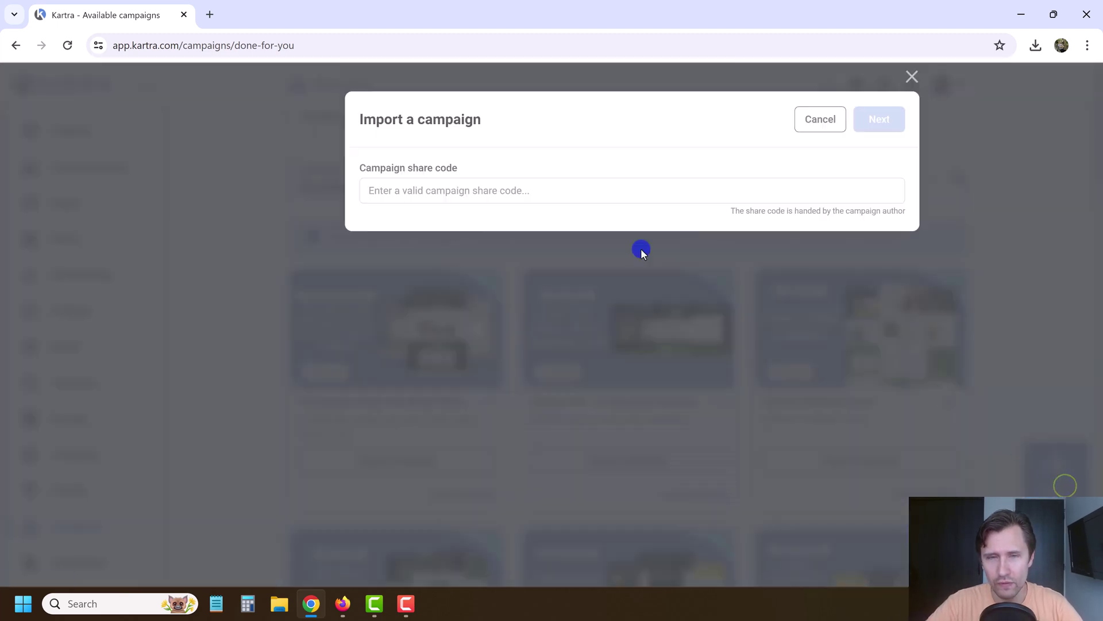
{"action": "left_click", "coordinate": [384, 196]}
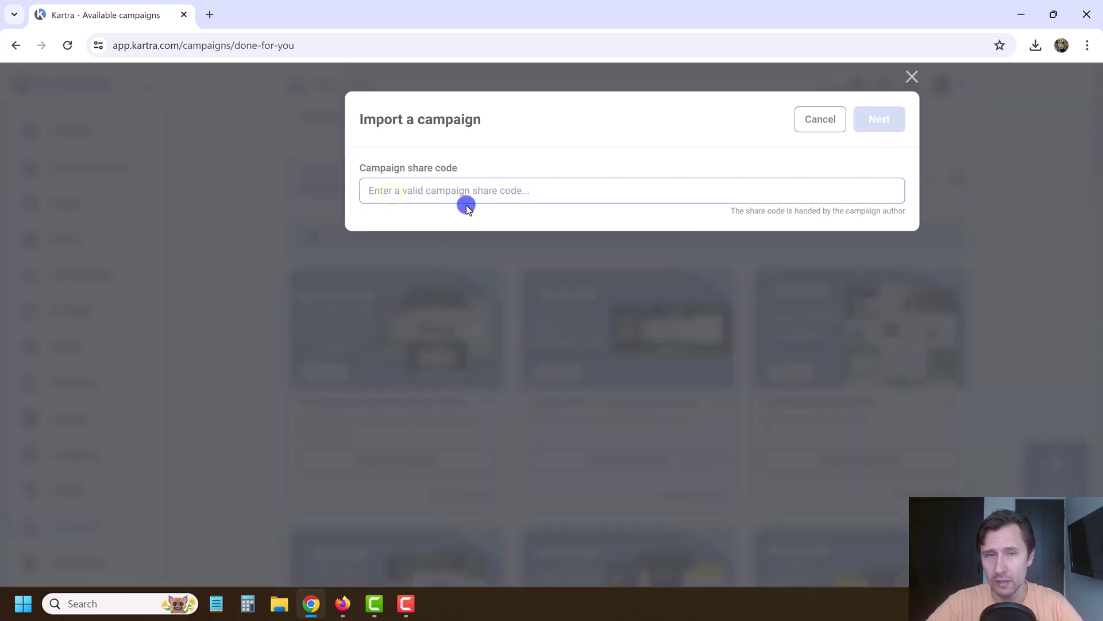
{"action": "left_click", "coordinate": [815, 119]}
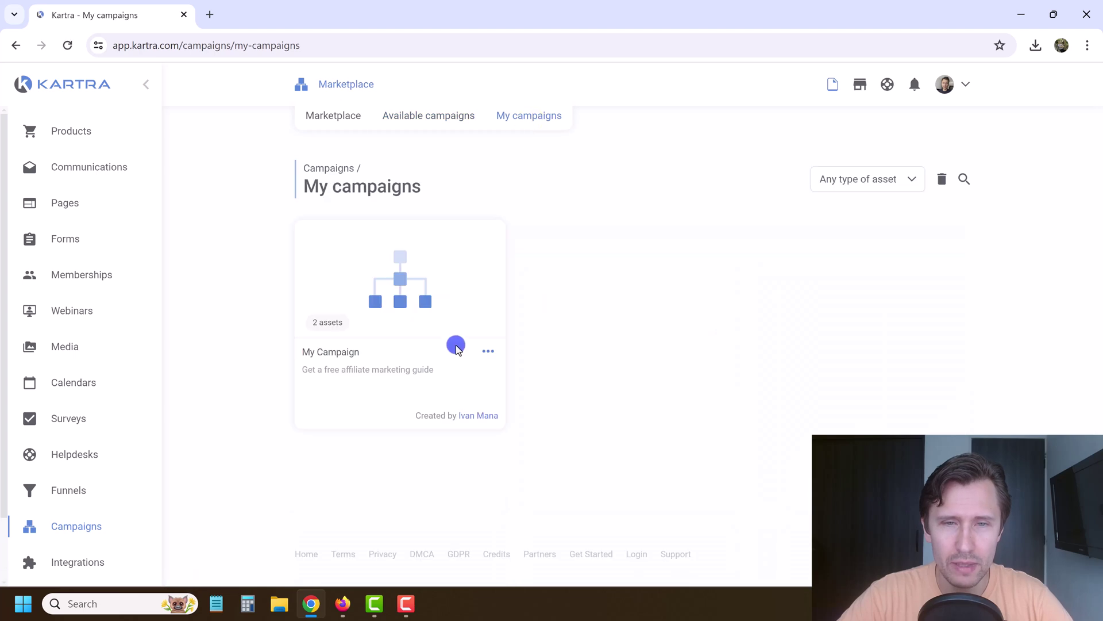
- Delete My Campaign from the account's own campaigns together with its assets, confirming that the assets are not used elsewhere
{"action": "left_click", "coordinate": [493, 351]}
{"action": "left_click", "coordinate": [553, 396]}
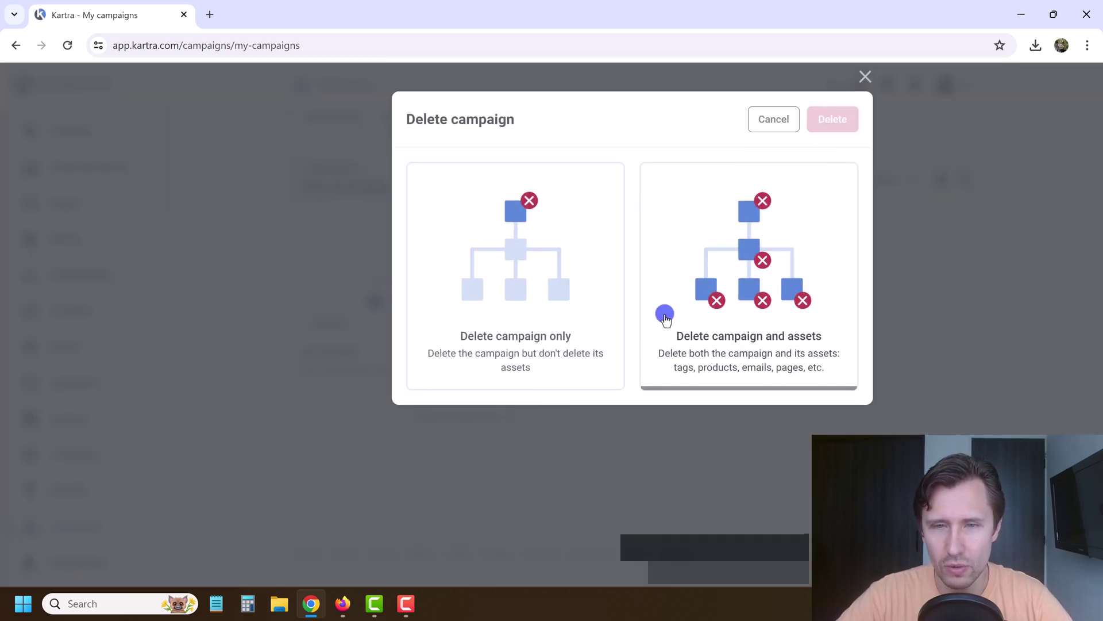
{"action": "left_click", "coordinate": [753, 265]}
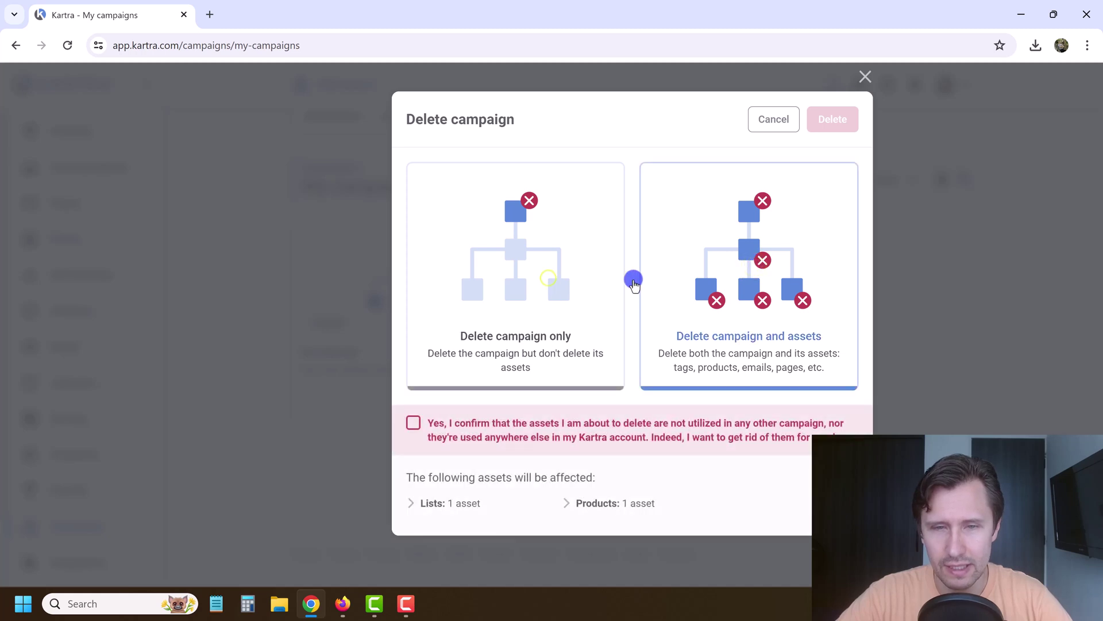
{"action": "left_click", "coordinate": [416, 423]}
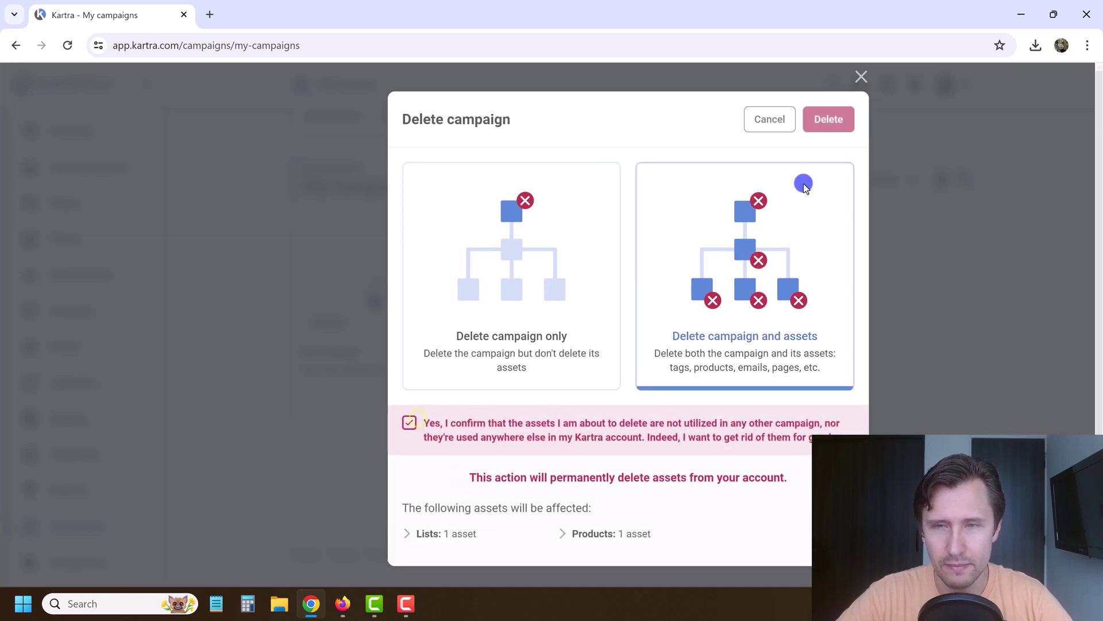
{"action": "left_click", "coordinate": [835, 118]}
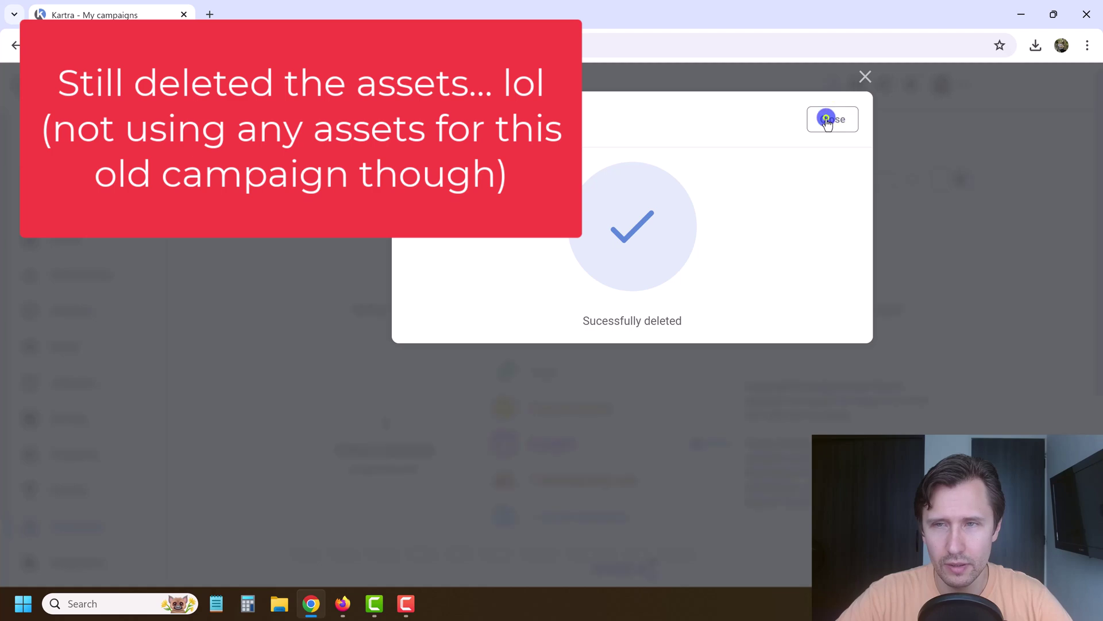
- Start a new campaign named Affiliate Marketing Campaign with the description "Everything we have done in this affiliate marketing campaign"
{"action": "left_click", "coordinate": [828, 118]}
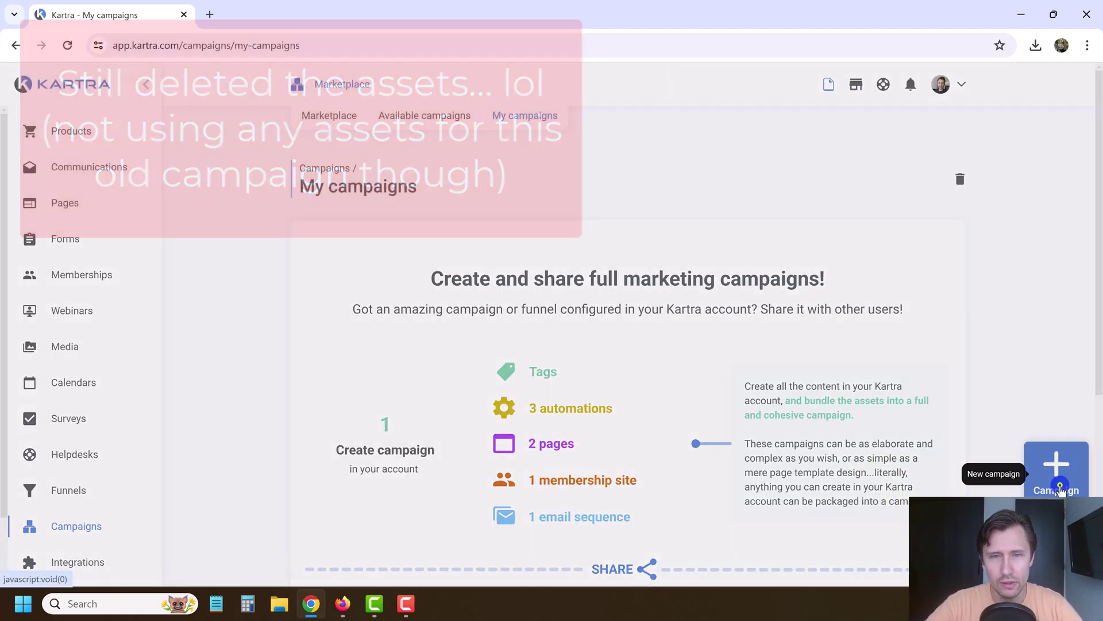
{"action": "left_click", "coordinate": [1064, 489]}
{"action": "left_click", "coordinate": [566, 179]}
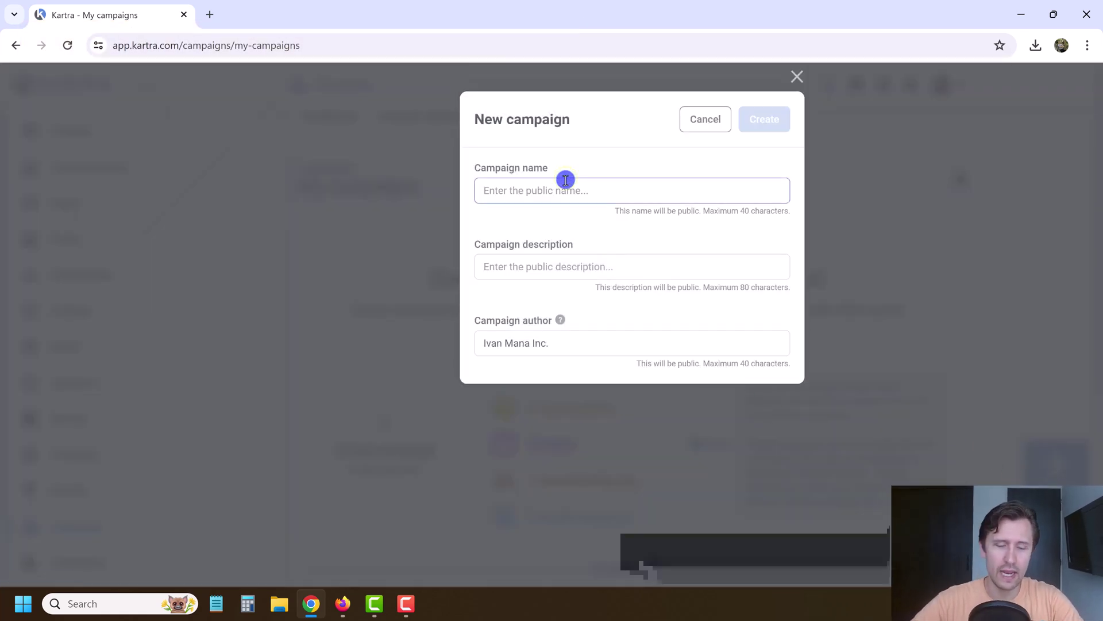
{"action": "type", "text": "Affiliate Marketing Campaign"}
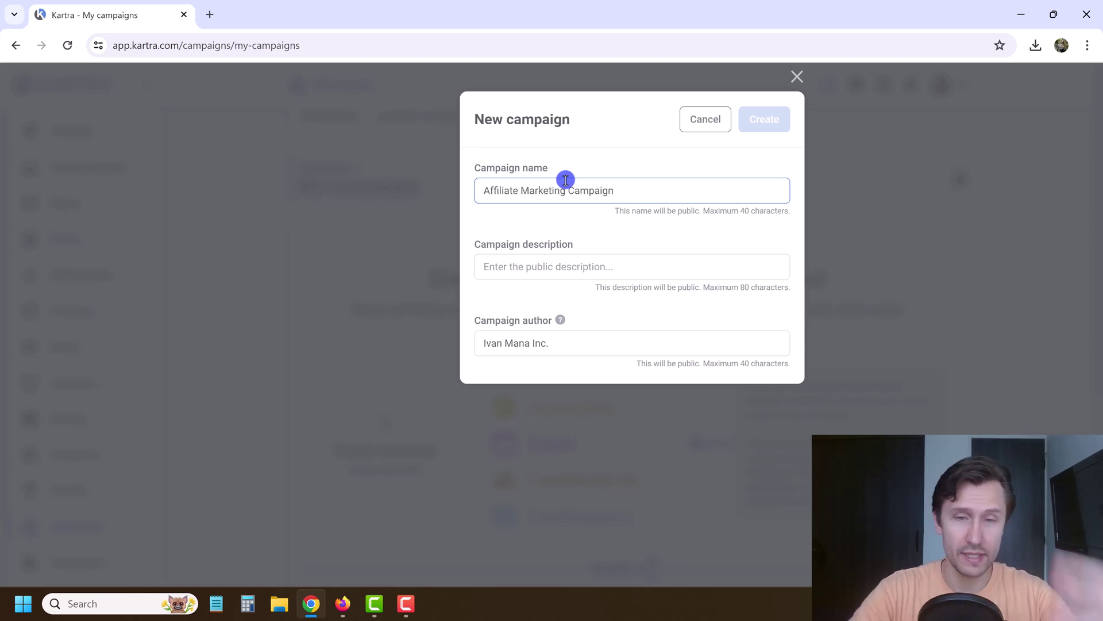
{"action": "left_click", "coordinate": [556, 274]}
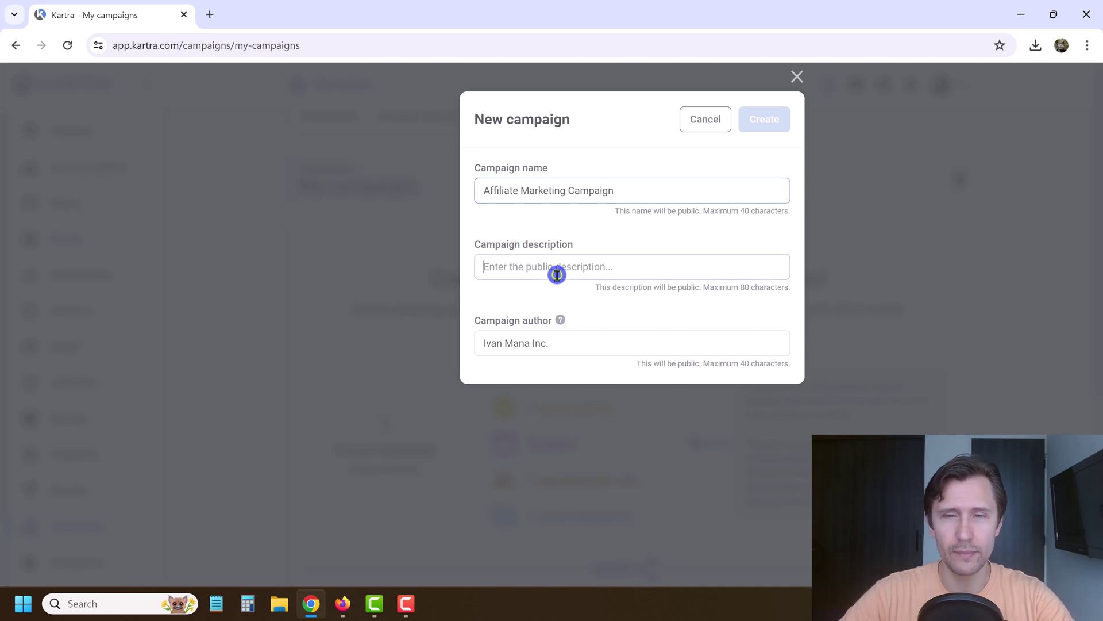
{"action": "type", "text": "Everything we have done in this affiliate marketing campaign"}
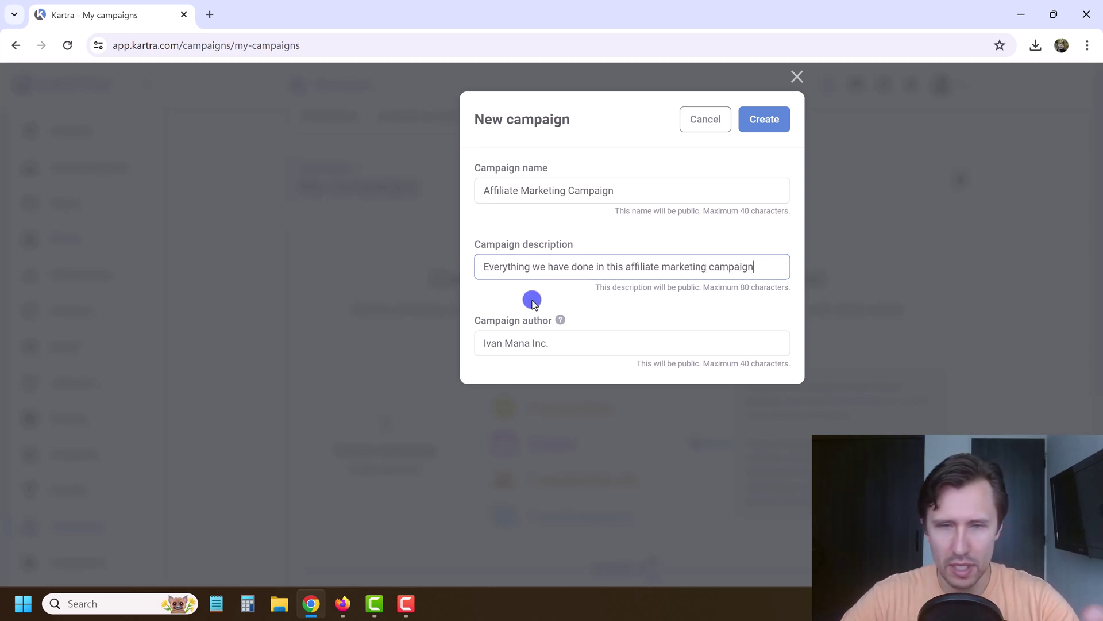
- Remove the company suffix Inc. from the campaign author and create the campaign
{"action": "double_click", "coordinate": [537, 342]}
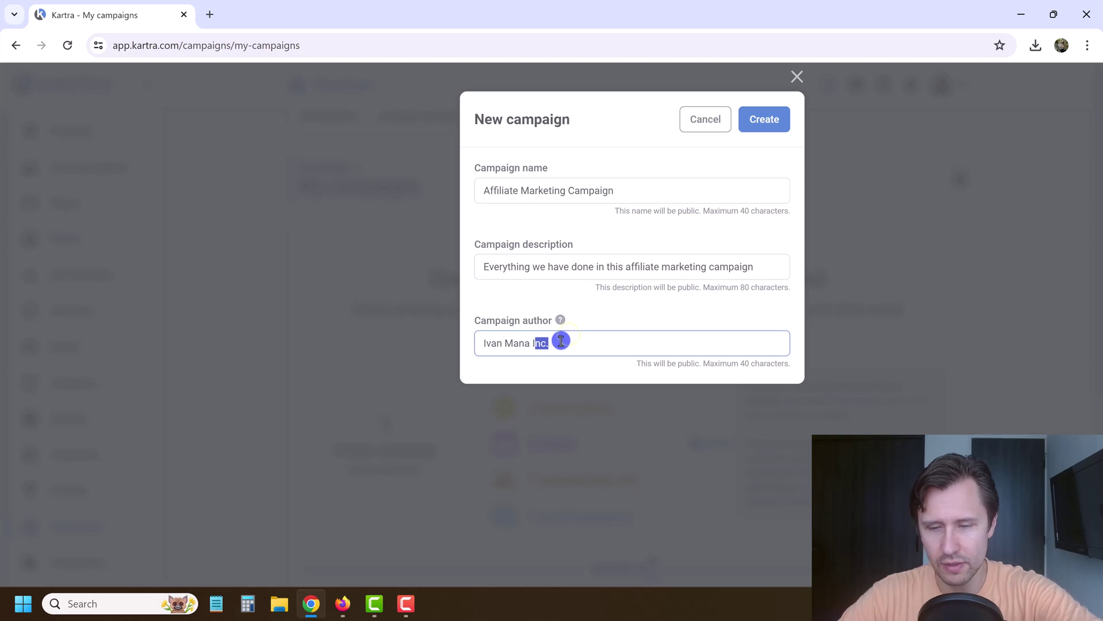
{"action": "key", "text": "BackSpace"}
{"action": "left_click", "coordinate": [758, 127]}
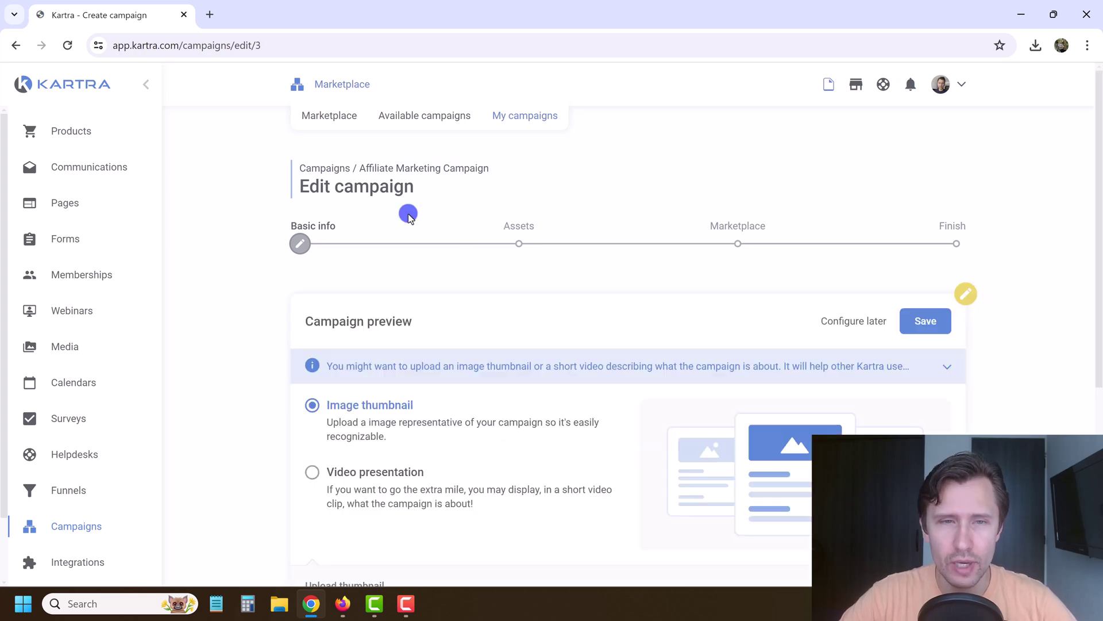
- Set the person_using_macbook_pro laptop photo from the image library as the campaign's image thumbnail and save the campaign preview
{"action": "scroll", "coordinate": [413, 287], "scroll_direction": "down", "scroll_amount": 3}
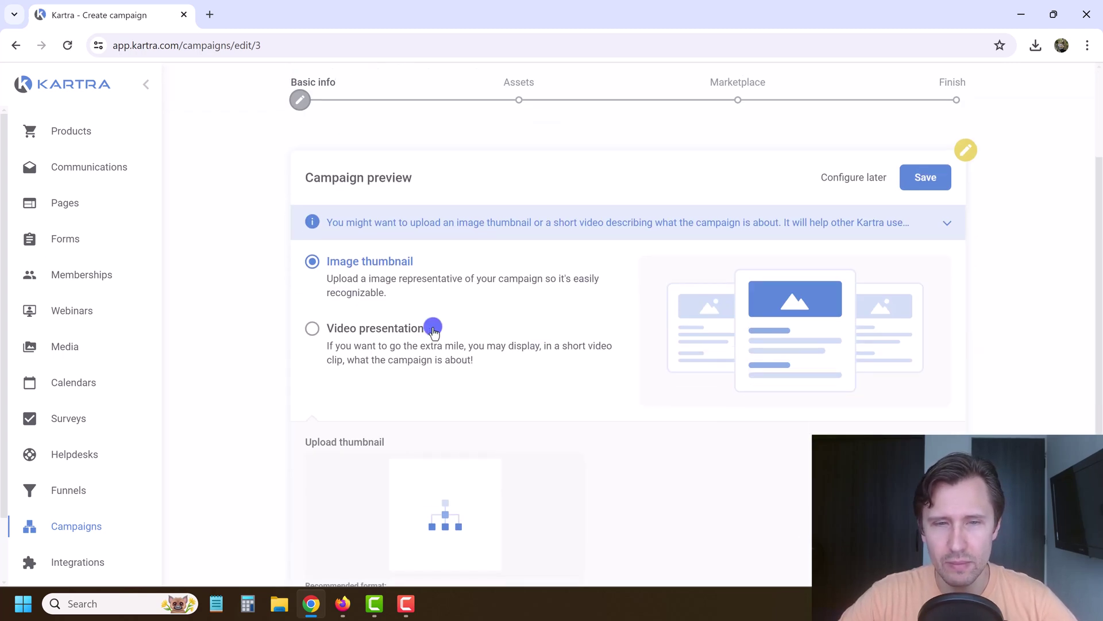
{"action": "scroll", "coordinate": [402, 436], "scroll_direction": "down", "scroll_amount": 1}
{"action": "left_click", "coordinate": [437, 447]}
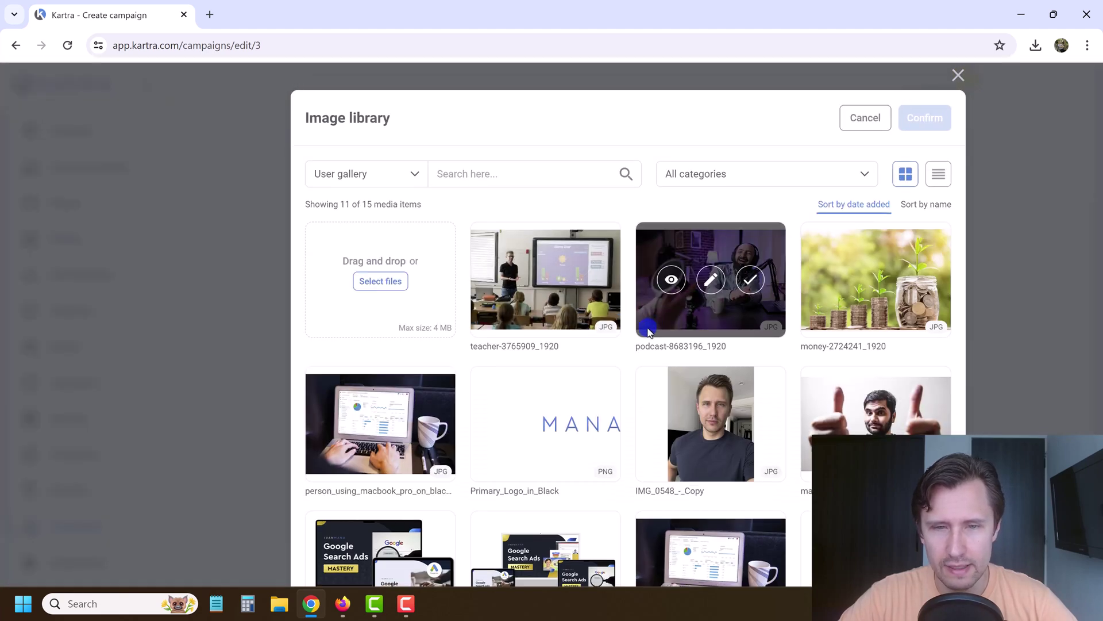
{"action": "scroll", "coordinate": [648, 332], "scroll_direction": "down", "scroll_amount": 3}
{"action": "left_click", "coordinate": [420, 286]}
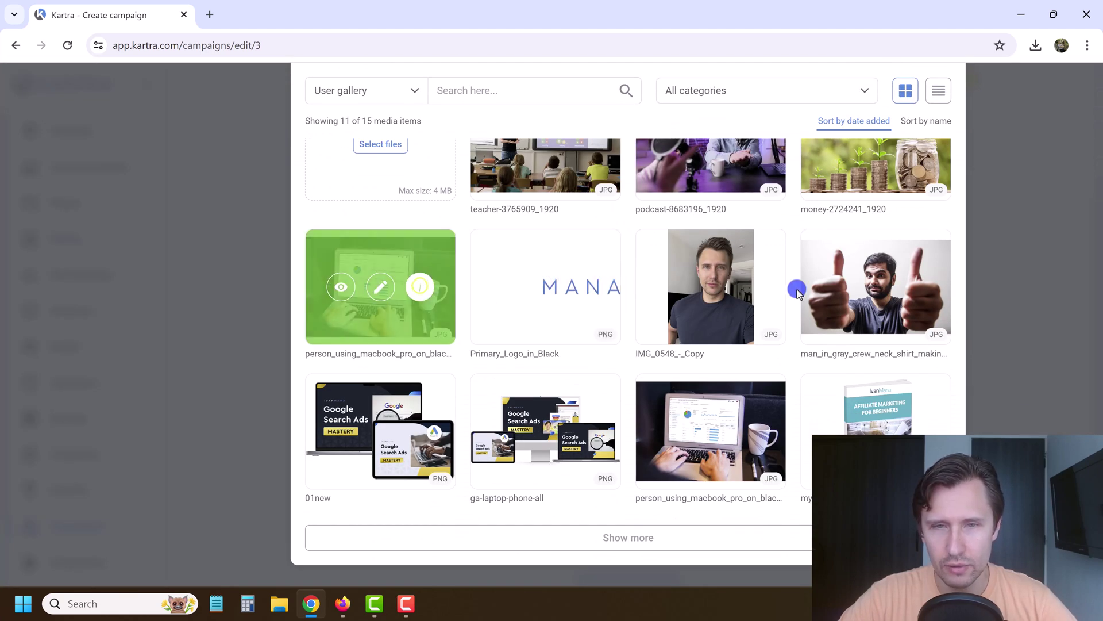
{"action": "scroll", "coordinate": [959, 171], "scroll_direction": "up", "scroll_amount": 3}
{"action": "left_click", "coordinate": [917, 127]}
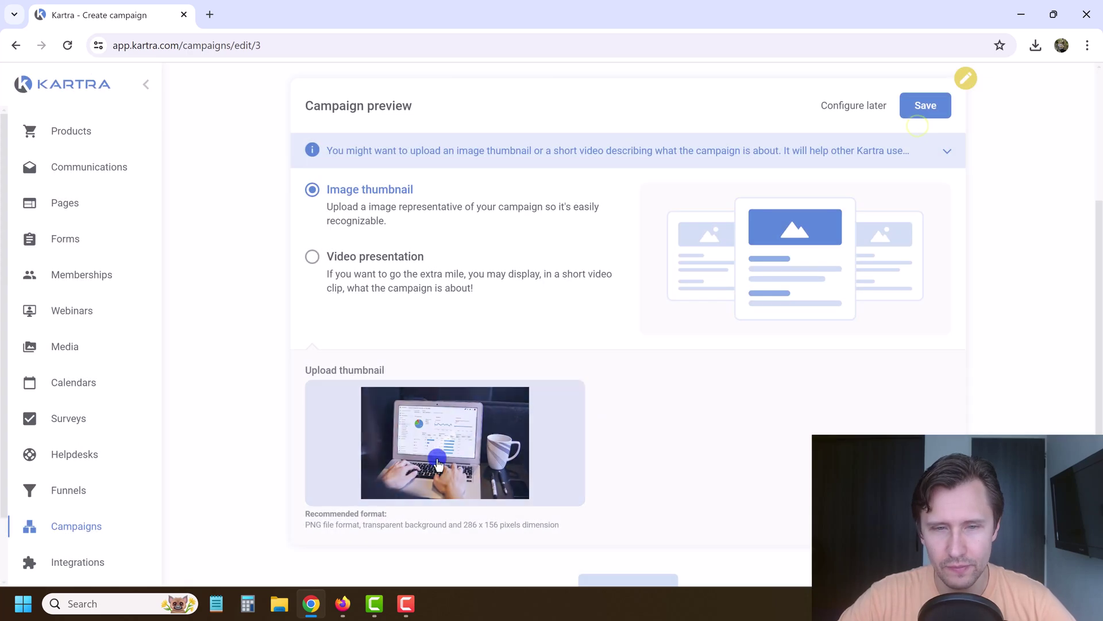
{"action": "left_click", "coordinate": [937, 104]}
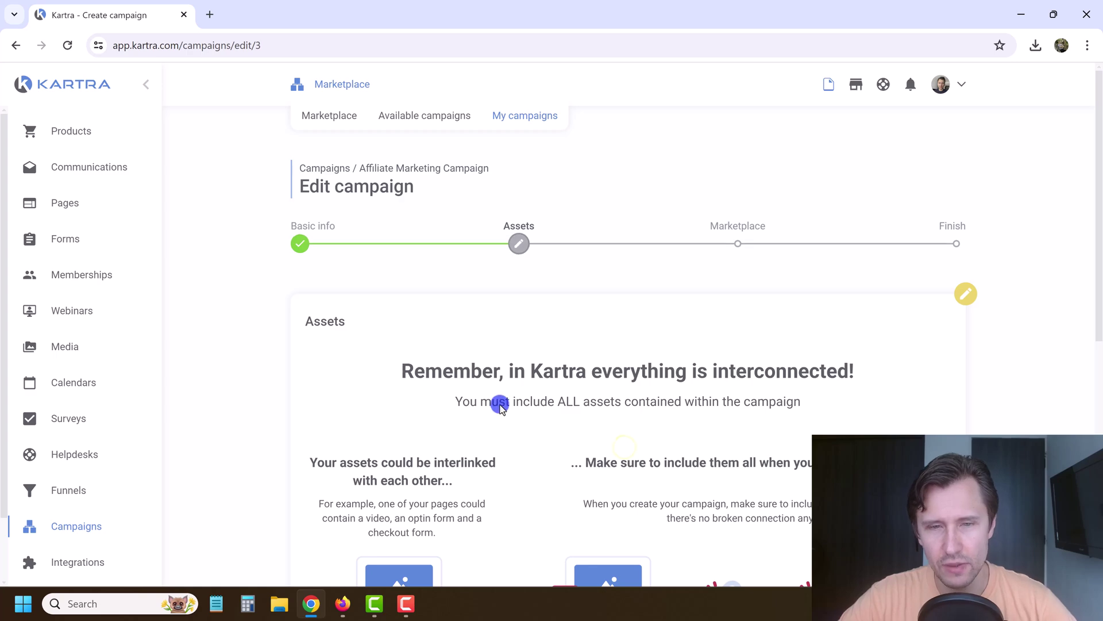
- Read the notice about including all interlinked assets in the campaign and acknowledge it
{"action": "scroll", "coordinate": [500, 405], "scroll_direction": "down", "scroll_amount": 8}
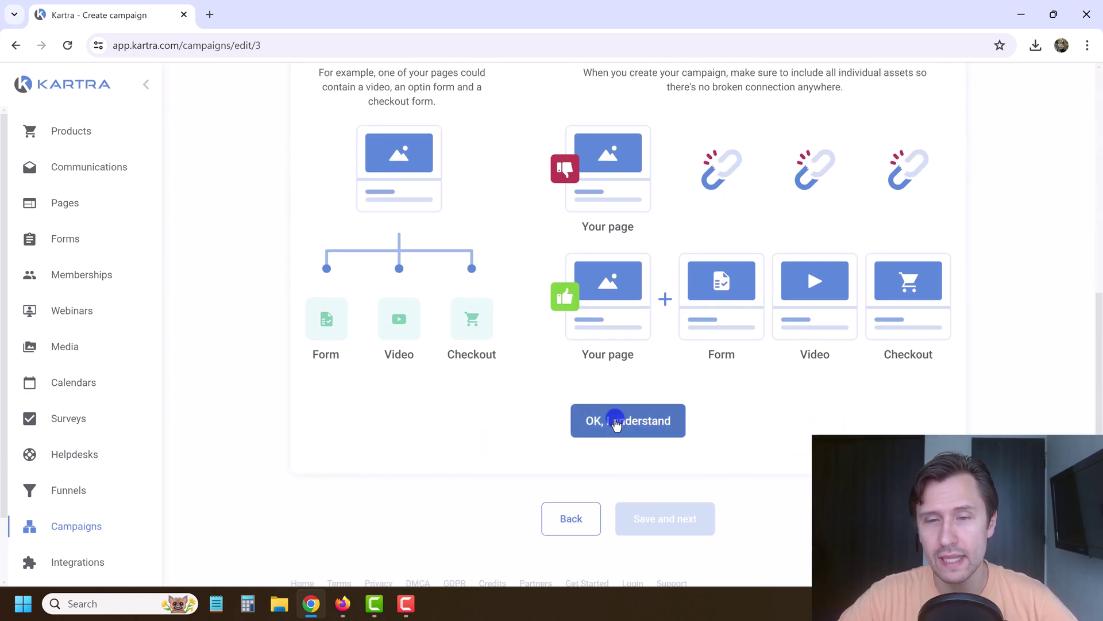
{"action": "scroll", "coordinate": [594, 382], "scroll_direction": "up", "scroll_amount": 4}
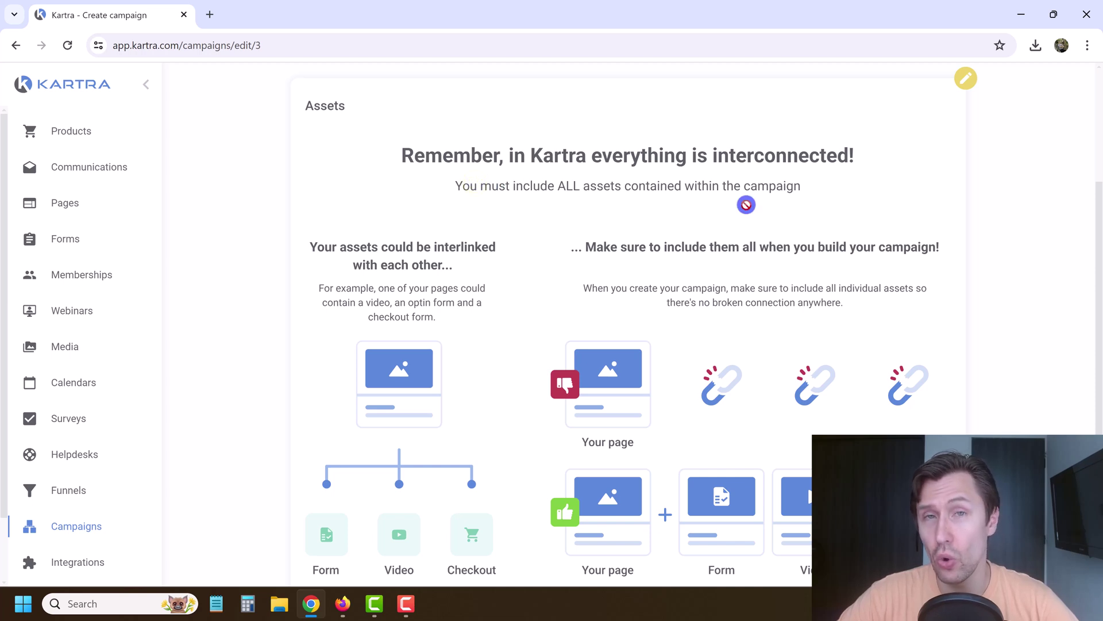
{"action": "scroll", "coordinate": [710, 232], "scroll_direction": "down", "scroll_amount": 3}
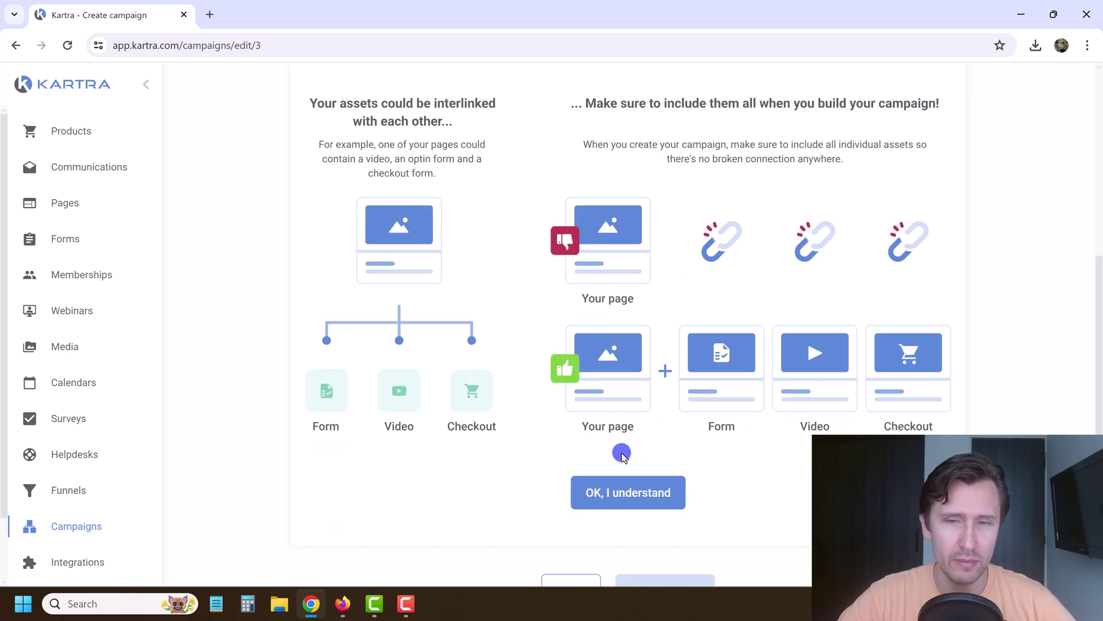
{"action": "left_click", "coordinate": [623, 482]}
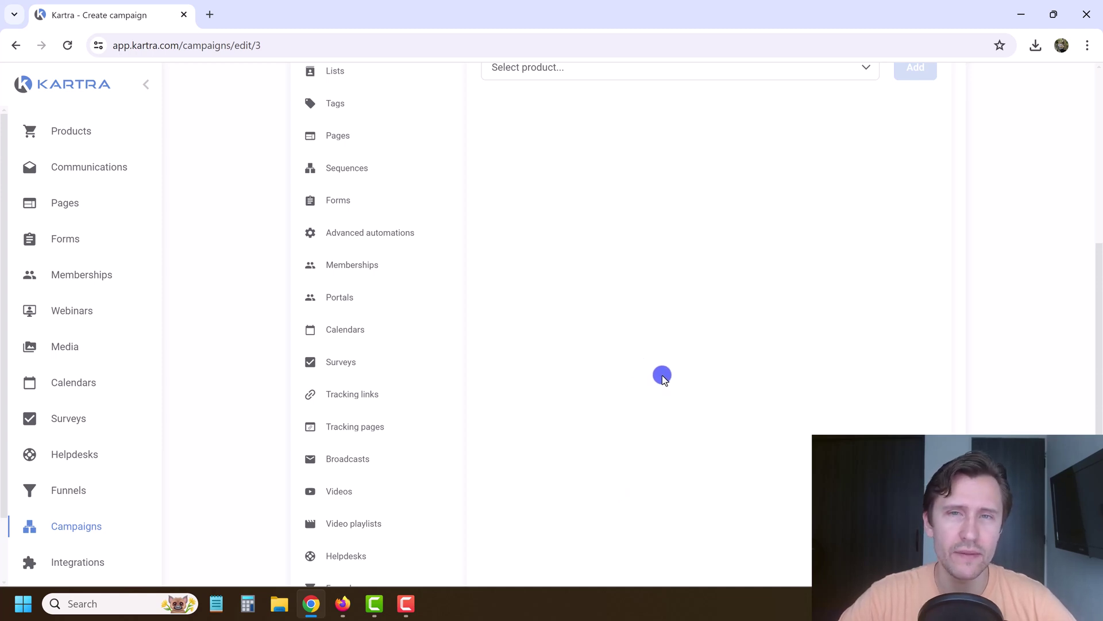
- Add the lists Affiliate Guide Sign-ups, Course Customers and GA - Webinar Attendees to the campaign's assets
{"action": "scroll", "coordinate": [662, 375], "scroll_direction": "up", "scroll_amount": 3}
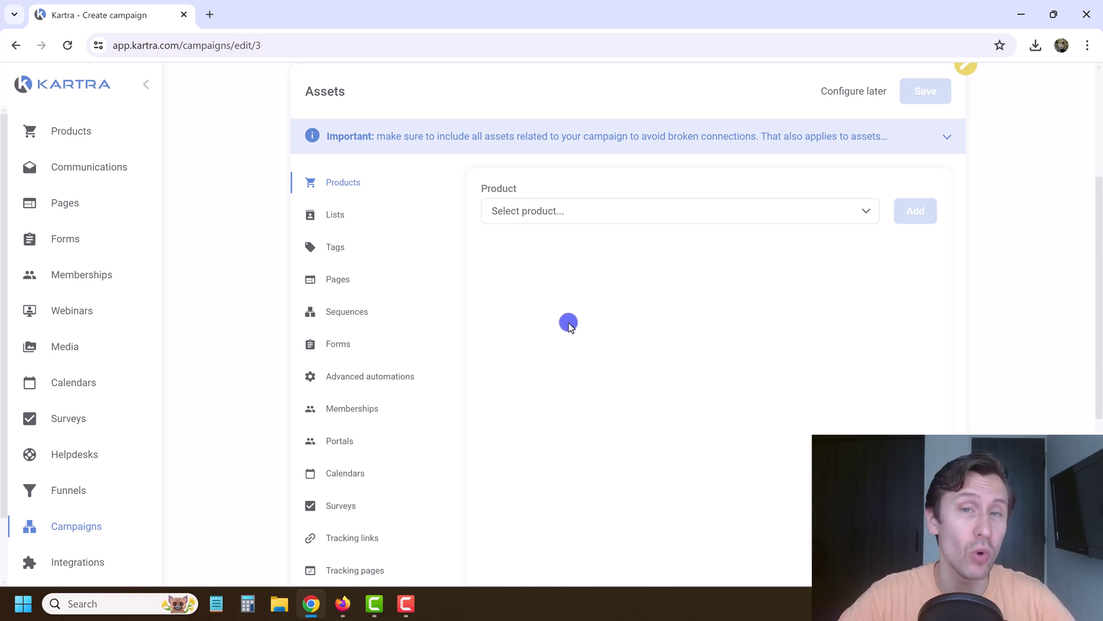
{"action": "left_click", "coordinate": [334, 219]}
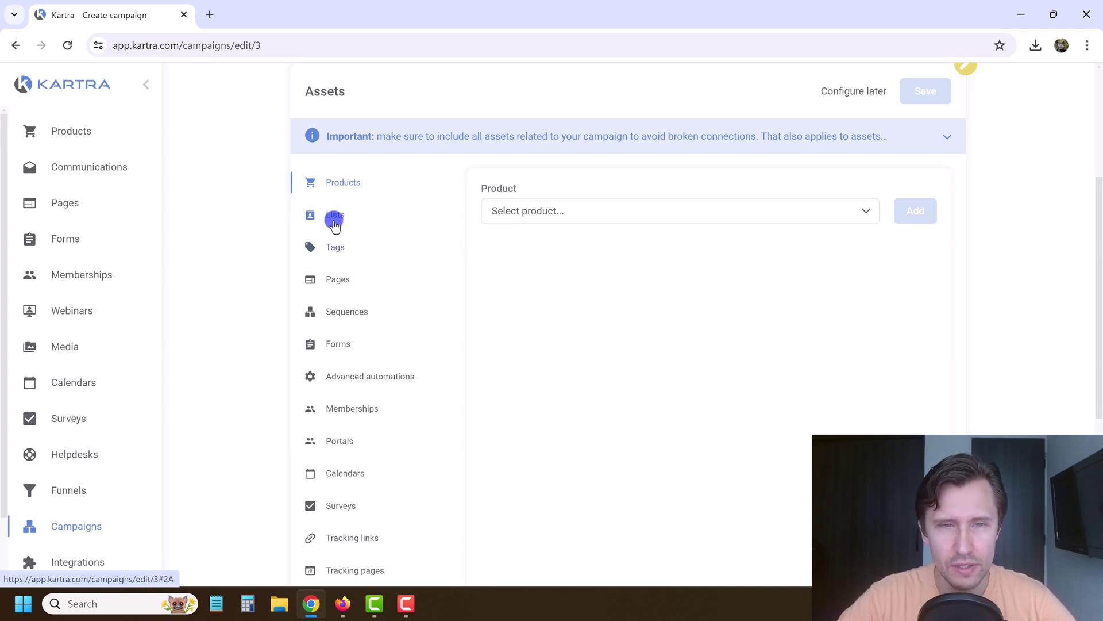
{"action": "left_click", "coordinate": [581, 211]}
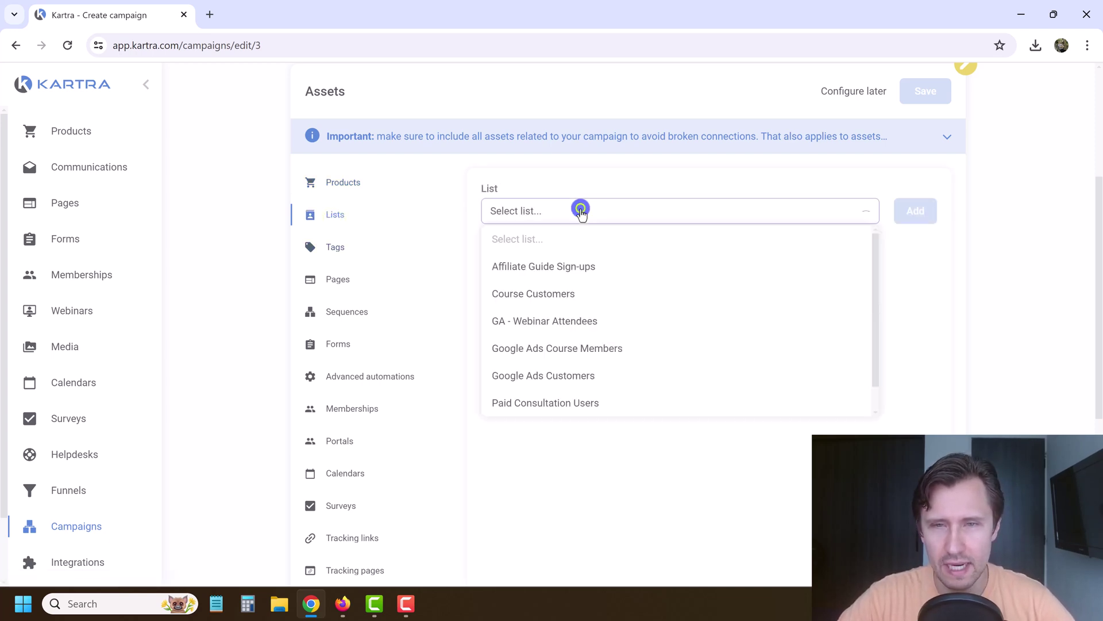
{"action": "left_click", "coordinate": [524, 264]}
{"action": "left_click", "coordinate": [928, 217]}
{"action": "left_click", "coordinate": [566, 211]}
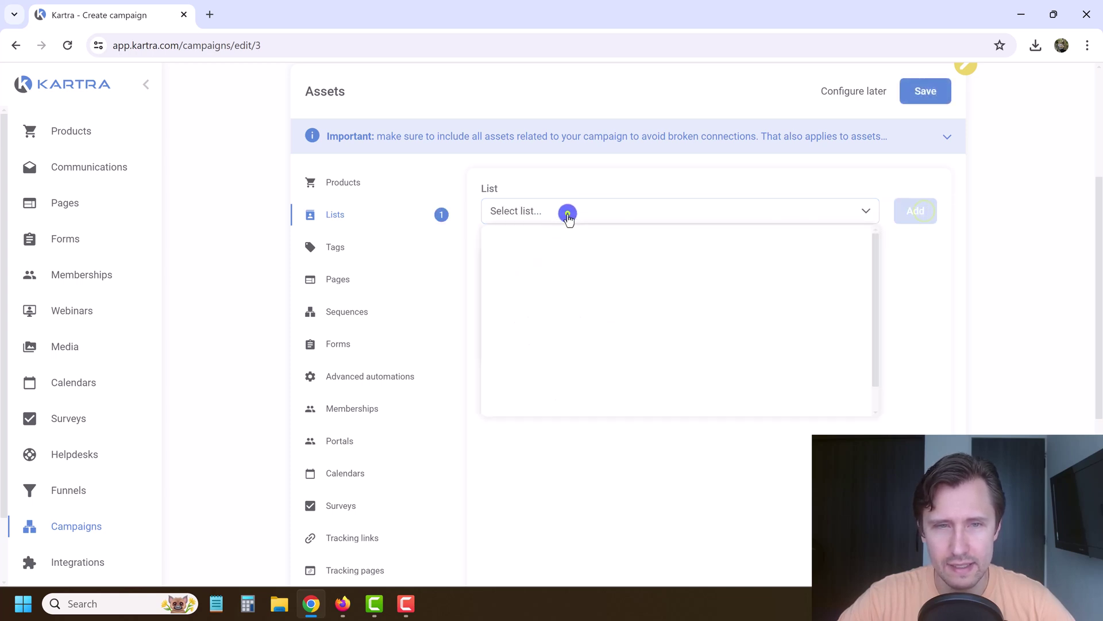
{"action": "left_click", "coordinate": [547, 291]}
{"action": "left_click", "coordinate": [918, 210]}
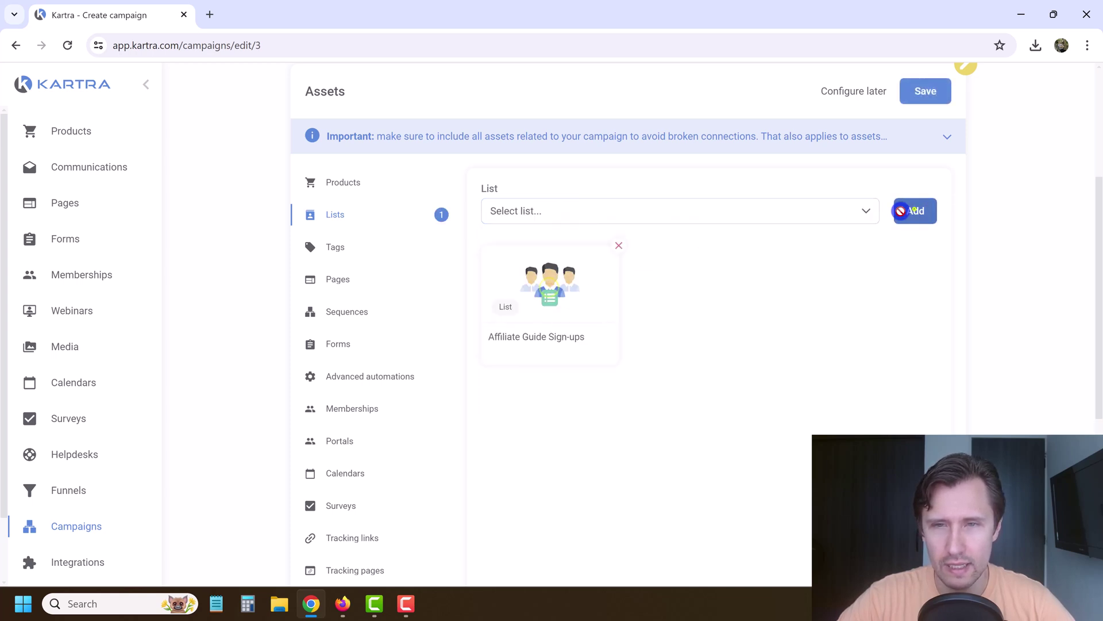
{"action": "left_click", "coordinate": [554, 212]}
{"action": "left_click", "coordinate": [524, 320]}
{"action": "left_click", "coordinate": [897, 217]}
- Add the lists Google Ads Course Members, Google Ads Customers, Paid Consultation Users and the last remaining list to the campaign's assets
{"action": "left_click", "coordinate": [566, 212]}
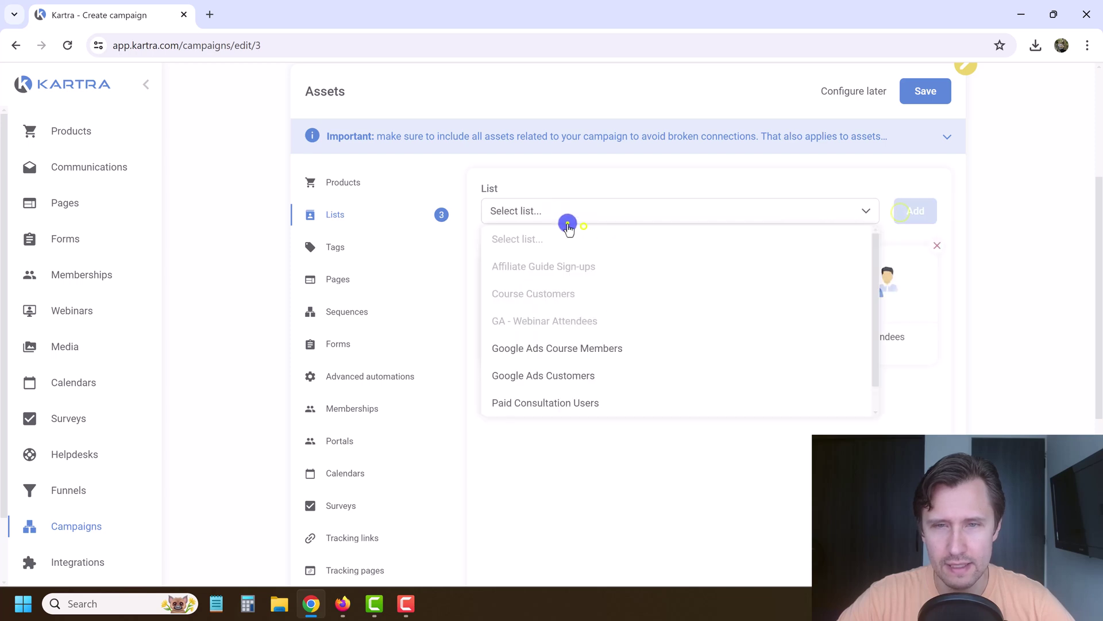
{"action": "left_click", "coordinate": [537, 347]}
{"action": "left_click", "coordinate": [936, 221]}
{"action": "left_click", "coordinate": [495, 214]}
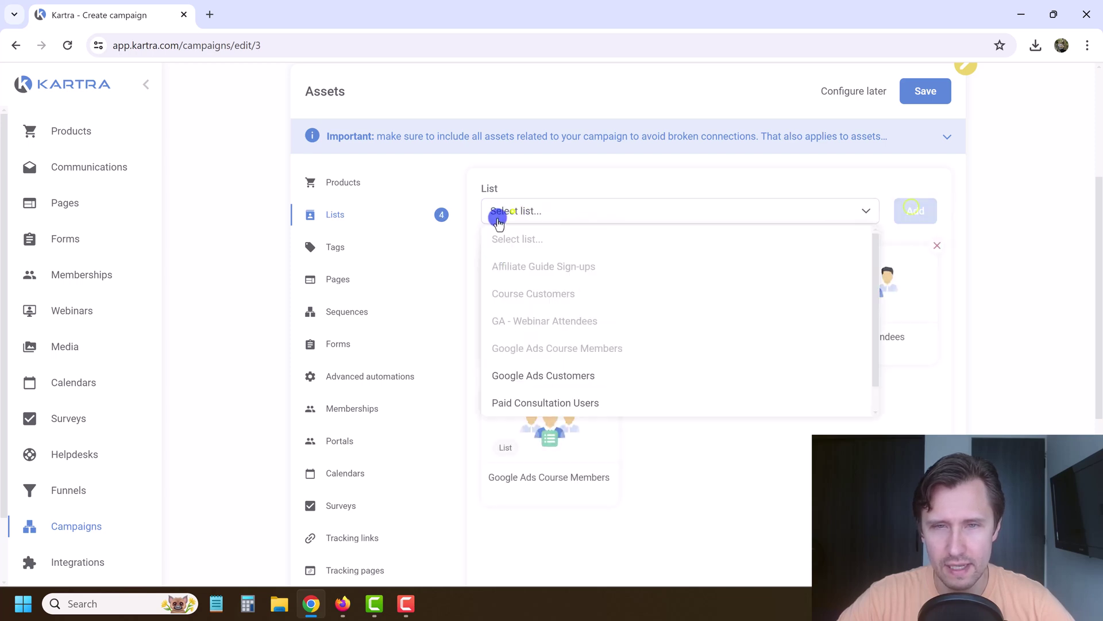
{"action": "left_click", "coordinate": [529, 379]}
{"action": "left_click", "coordinate": [919, 211]}
{"action": "left_click", "coordinate": [563, 212]}
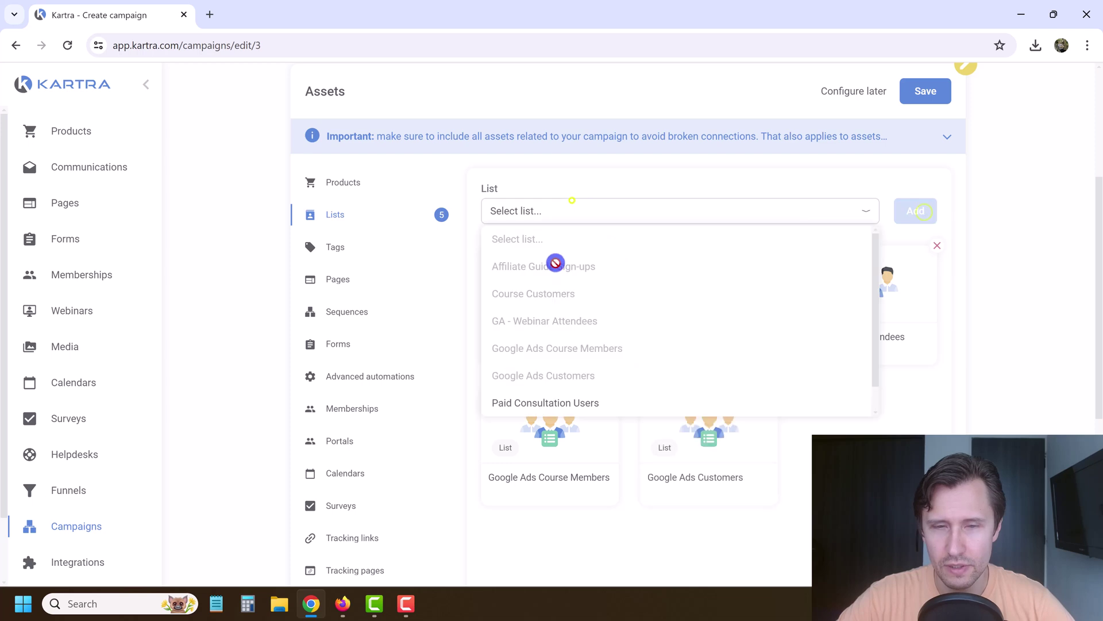
{"action": "left_click", "coordinate": [554, 402]}
{"action": "left_click", "coordinate": [928, 214]}
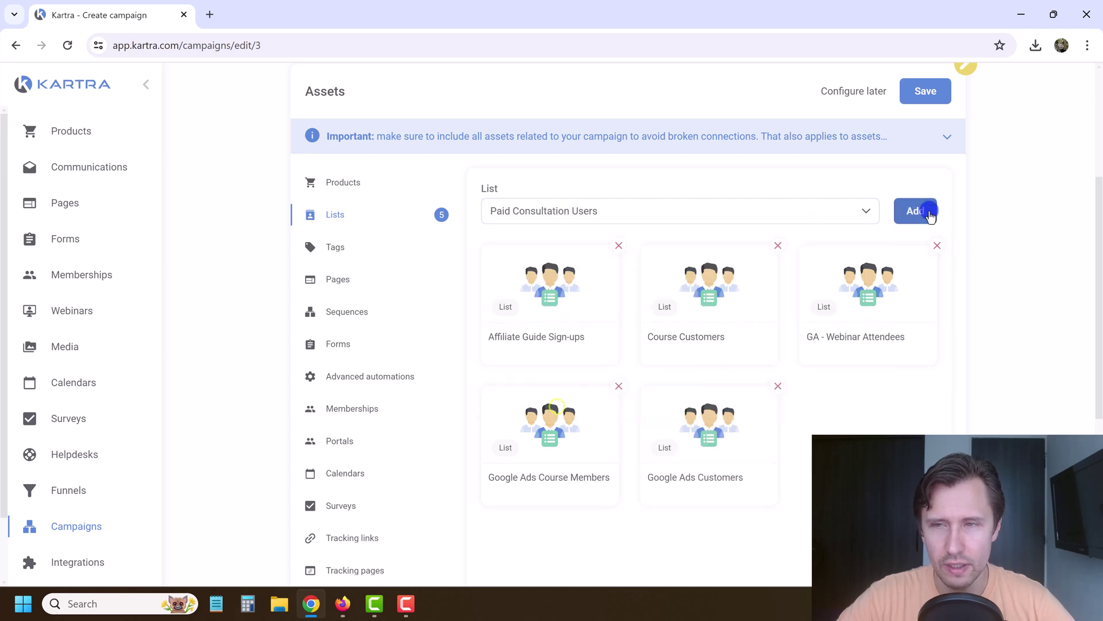
{"action": "left_click", "coordinate": [601, 207]}
{"action": "left_click", "coordinate": [562, 405]}
{"action": "left_click", "coordinate": [924, 215]}
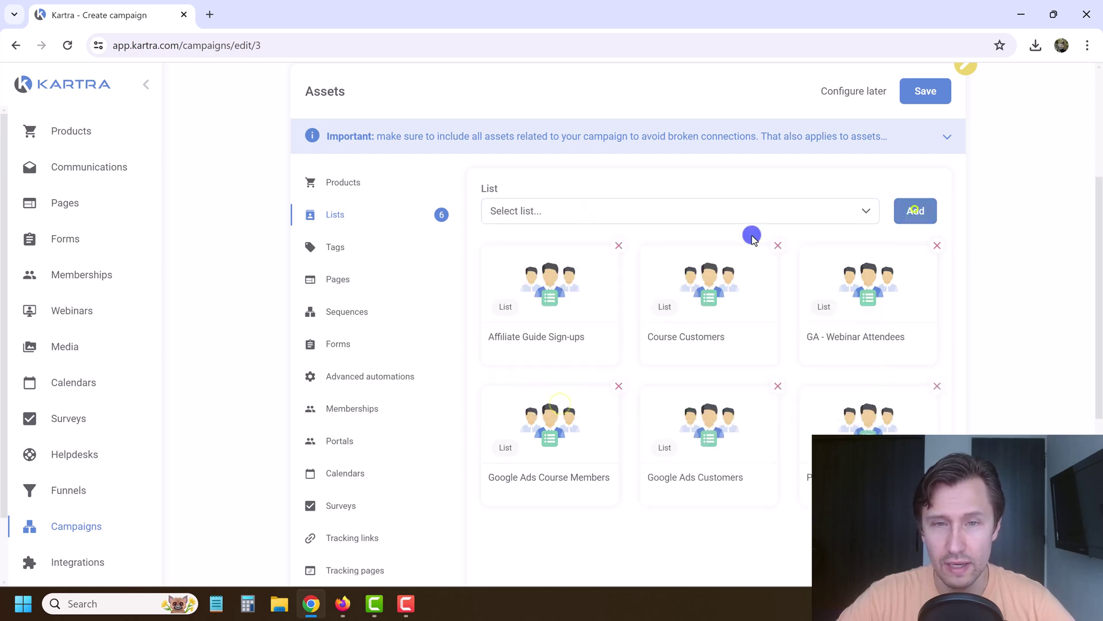
- Add the Google Ads Course product to the campaign's assets
{"action": "left_click", "coordinate": [345, 183]}
{"action": "left_click", "coordinate": [586, 212]}
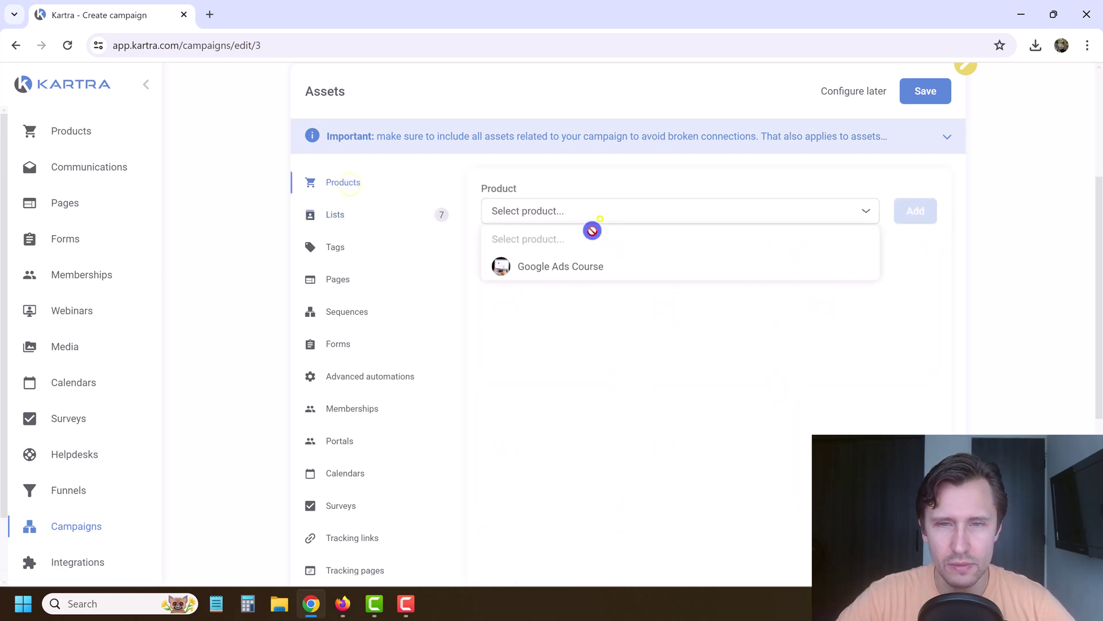
{"action": "left_click", "coordinate": [560, 266]}
{"action": "left_click", "coordinate": [907, 216]}
- Add the Cart Abandoners tag from the Affiliate Marketing category to the campaign's assets
{"action": "left_click", "coordinate": [322, 248]}
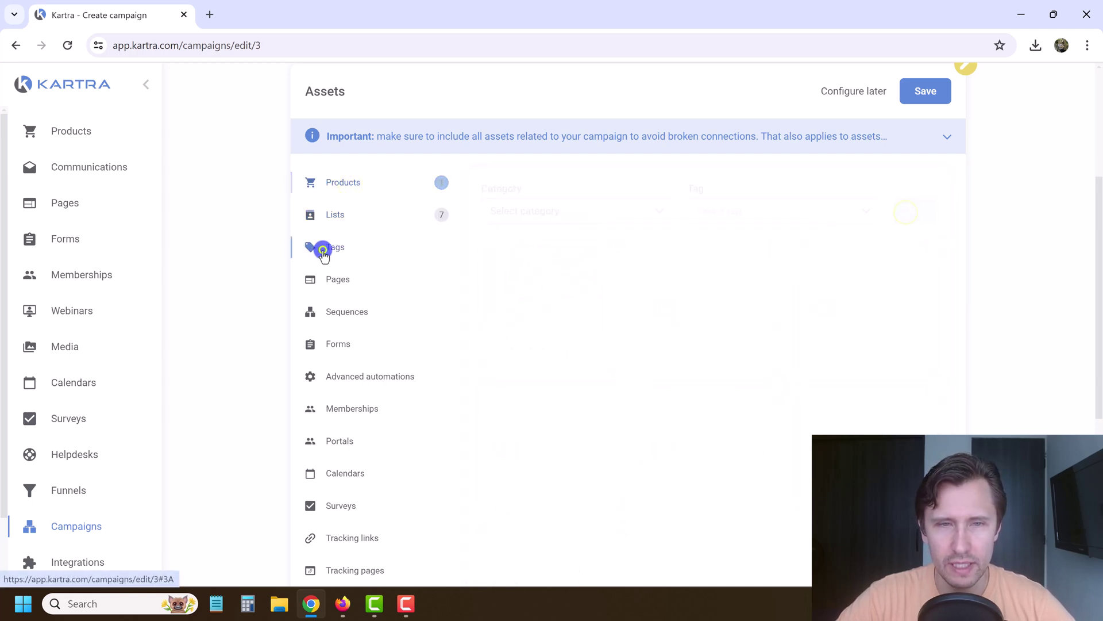
{"action": "left_click", "coordinate": [567, 219]}
{"action": "left_click", "coordinate": [566, 294]}
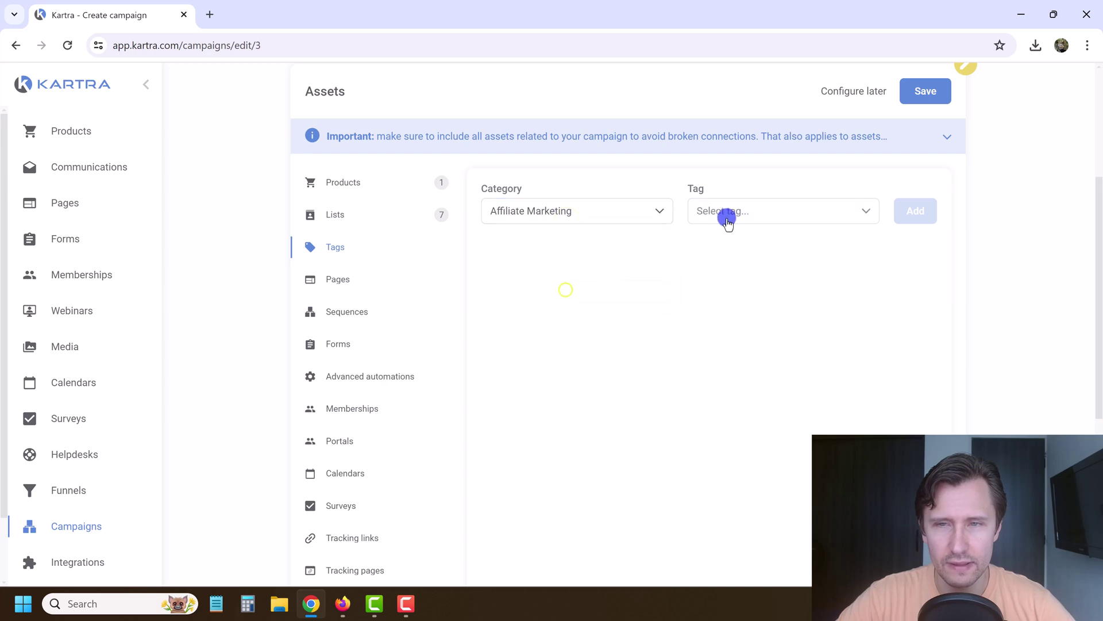
{"action": "left_click", "coordinate": [726, 217]}
{"action": "left_click", "coordinate": [751, 264]}
{"action": "left_click", "coordinate": [921, 211]}
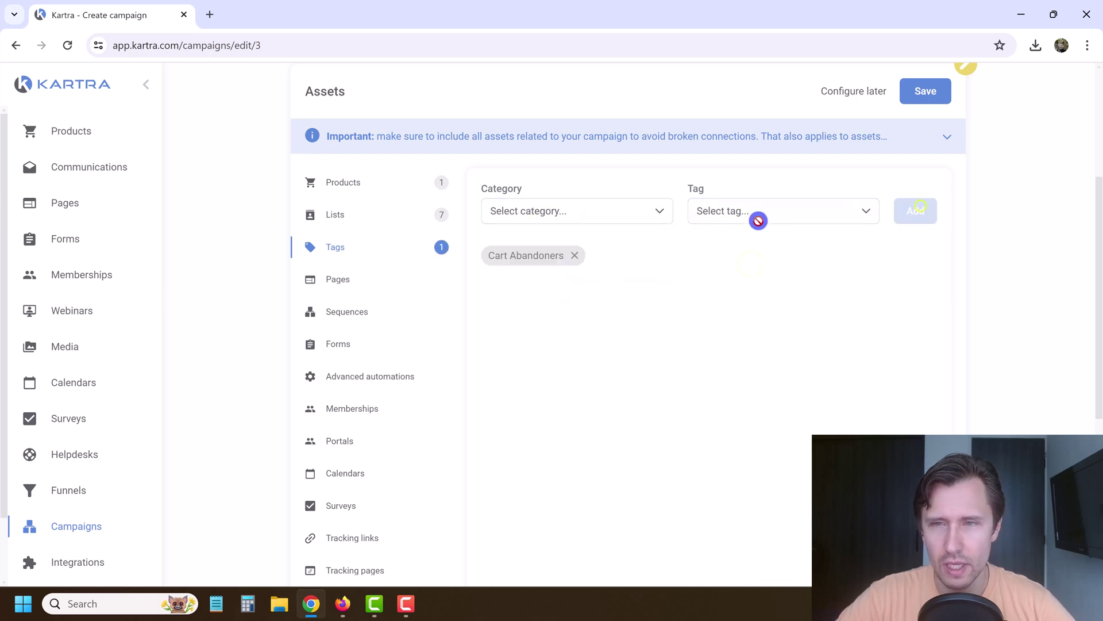
- Add the Course Members tag from the Affiliate Marketing category to the campaign's assets
{"action": "left_click", "coordinate": [619, 209]}
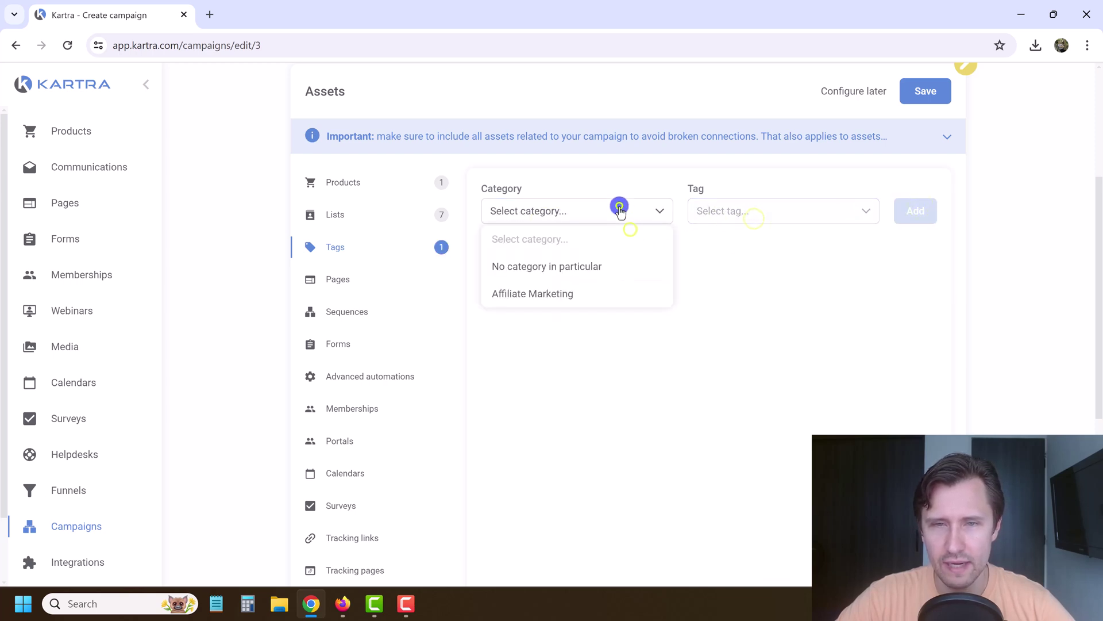
{"action": "left_click", "coordinate": [562, 288]}
{"action": "left_click", "coordinate": [768, 210]}
{"action": "left_click", "coordinate": [741, 290]}
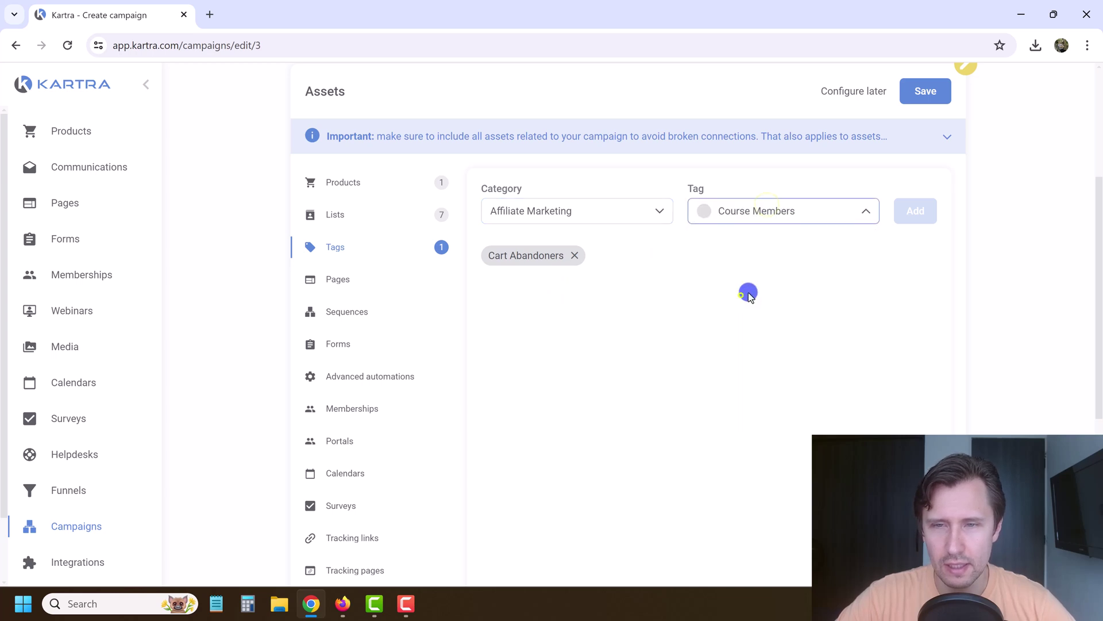
{"action": "left_click", "coordinate": [919, 212]}
- Add the third tag of the Affiliate Marketing category to the campaign's assets
{"action": "left_click", "coordinate": [616, 221]}
{"action": "left_click", "coordinate": [550, 291]}
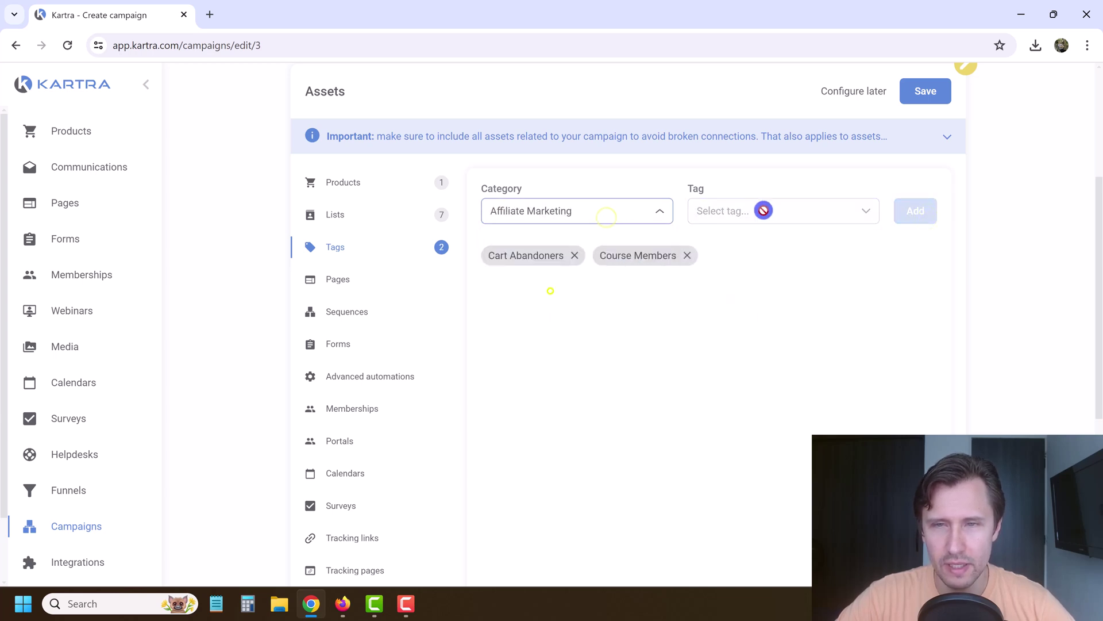
{"action": "left_click", "coordinate": [774, 210]}
{"action": "left_click", "coordinate": [740, 323]}
{"action": "left_click", "coordinate": [931, 208]}
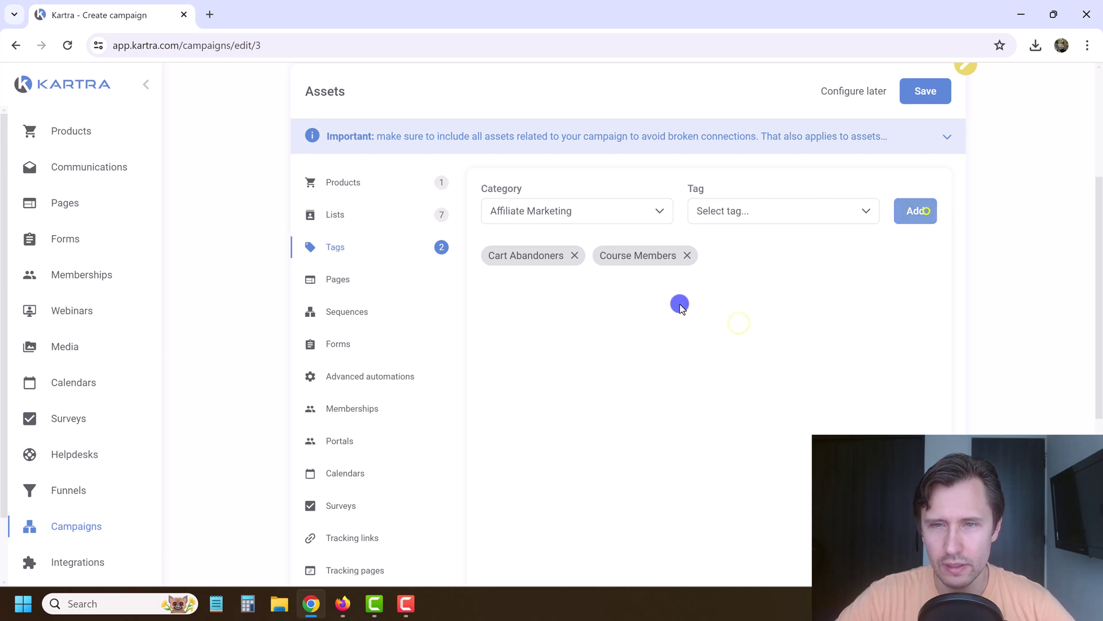
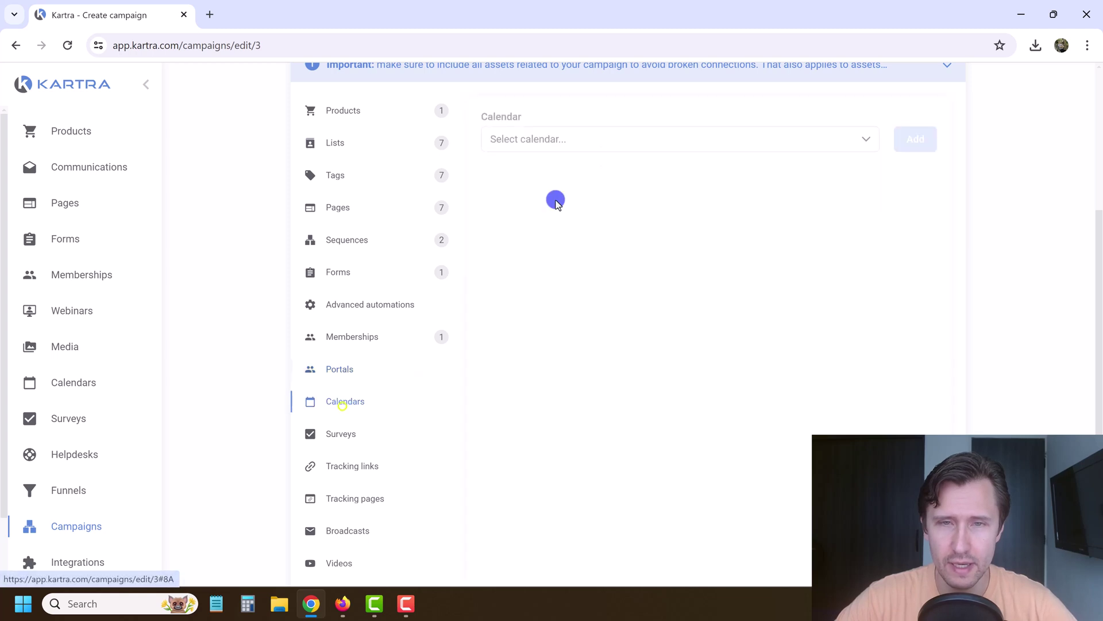
- Add the 1-on-1 Consulation calendar to the campaign's assets
{"action": "left_click", "coordinate": [574, 197]}
{"action": "left_click", "coordinate": [911, 144]}
- Add the Affiliate Marketing Survey from the Affiliate Marketing category to the campaign's assets
{"action": "left_click", "coordinate": [401, 432]}
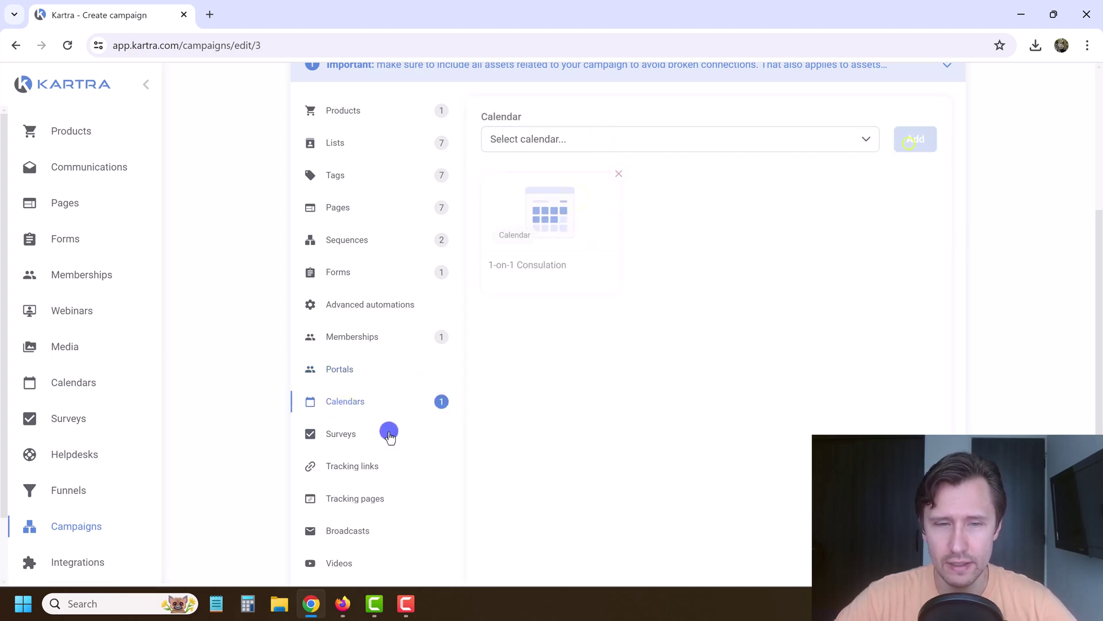
{"action": "left_click", "coordinate": [566, 144]}
{"action": "left_click", "coordinate": [549, 222]}
{"action": "left_click", "coordinate": [726, 139]}
{"action": "left_click", "coordinate": [746, 193]}
{"action": "left_click", "coordinate": [912, 140]}
{"action": "scroll", "coordinate": [367, 420], "scroll_direction": "down", "scroll_amount": 1}
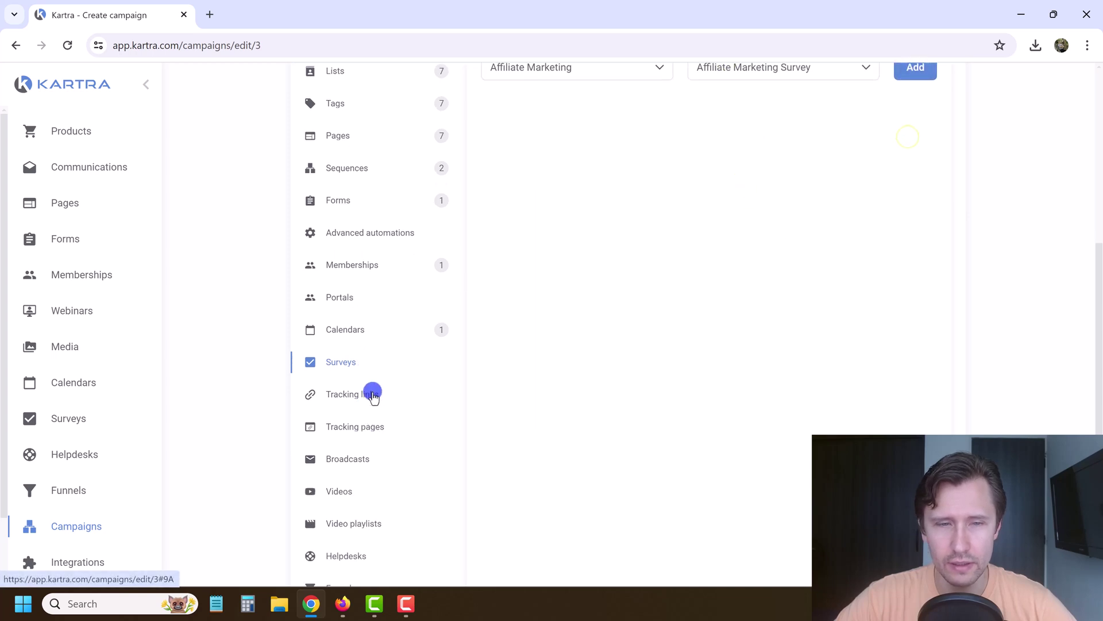
{"action": "left_click", "coordinate": [368, 391]}
{"action": "left_click", "coordinate": [370, 363]}
{"action": "scroll", "coordinate": [690, 259], "scroll_direction": "up", "scroll_amount": 1}
{"action": "left_click", "coordinate": [917, 140]}
{"action": "scroll", "coordinate": [557, 347], "scroll_direction": "down", "scroll_amount": 1}
- Add the Main website visits tracking link, filed under no category in particular, to the campaign's assets
{"action": "left_click", "coordinate": [335, 398]}
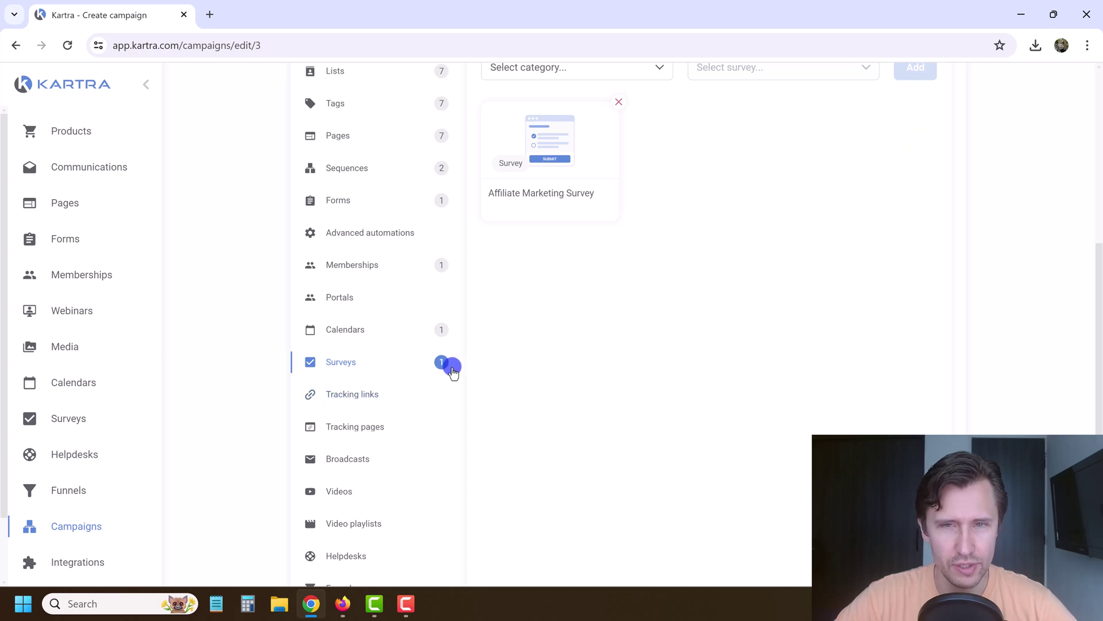
{"action": "left_click", "coordinate": [386, 394]}
{"action": "scroll", "coordinate": [551, 259], "scroll_direction": "up", "scroll_amount": 1}
{"action": "left_click", "coordinate": [622, 144]}
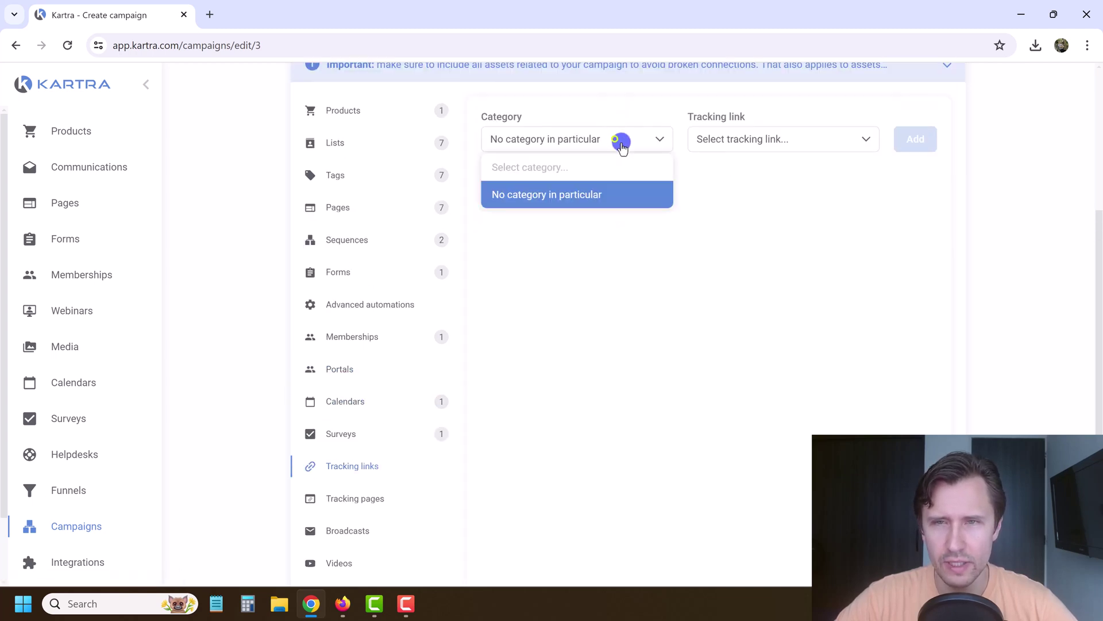
{"action": "left_click", "coordinate": [742, 148]}
{"action": "left_click", "coordinate": [747, 196]}
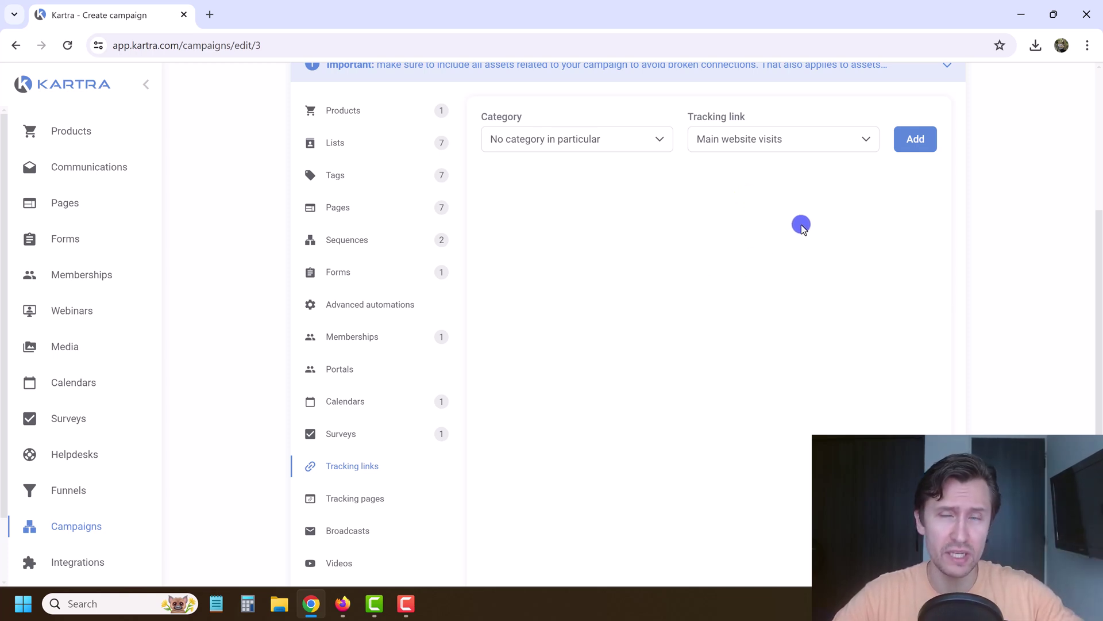
{"action": "left_click", "coordinate": [927, 136]}
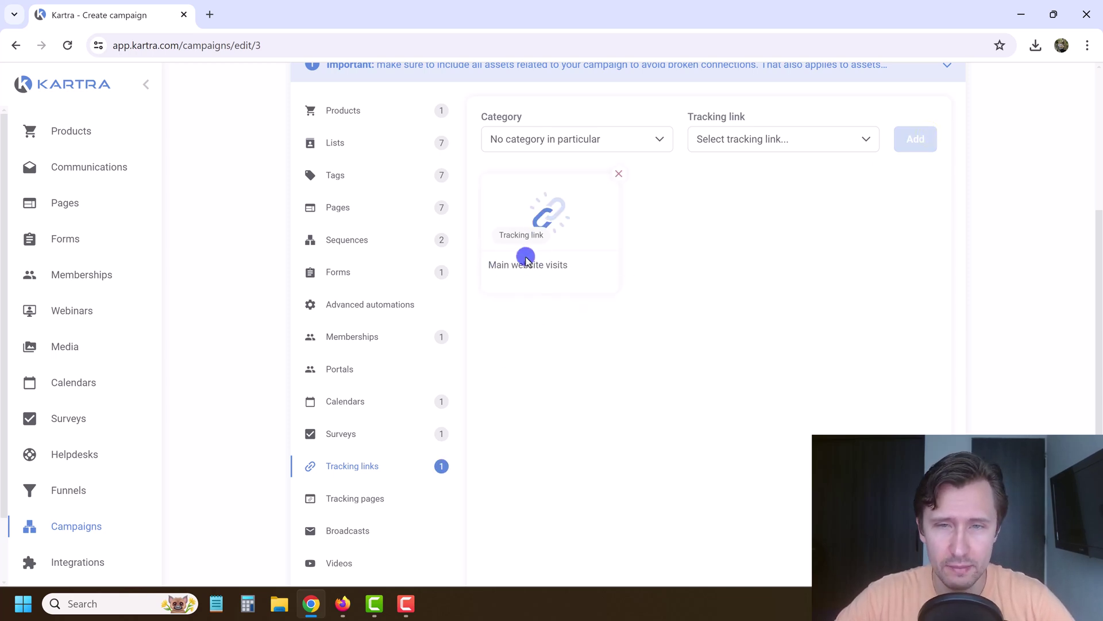
- Check the tracking pages and broadcasts sections for assets that could be included in the campaign
{"action": "scroll", "coordinate": [532, 480], "scroll_direction": "down", "scroll_amount": 3}
{"action": "left_click", "coordinate": [359, 352]}
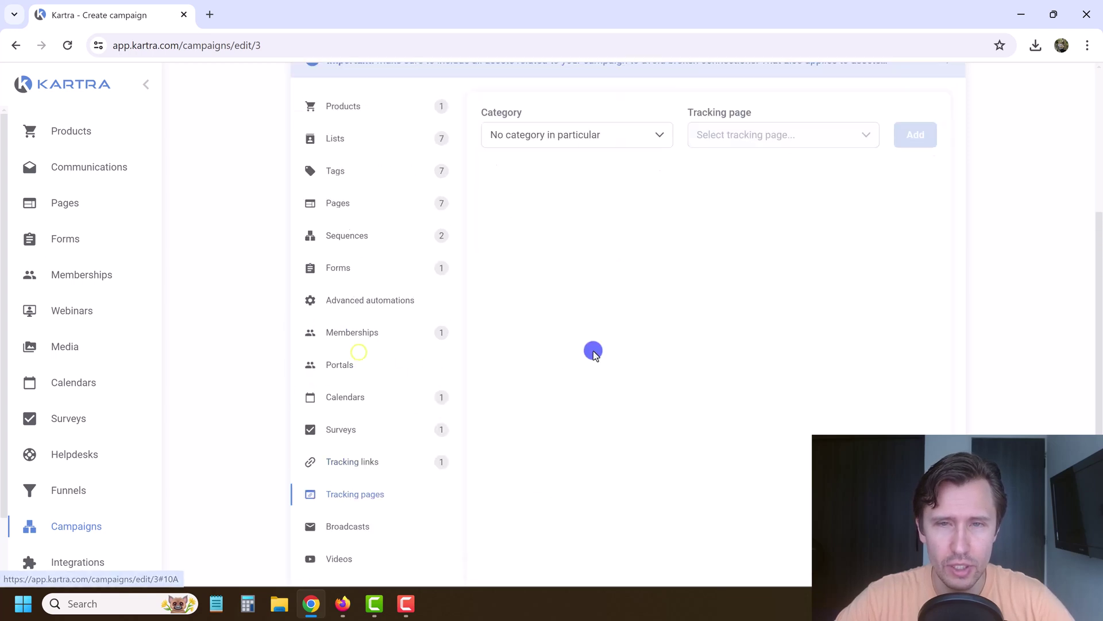
{"action": "scroll", "coordinate": [594, 352], "scroll_direction": "up", "scroll_amount": 2}
{"action": "left_click", "coordinate": [598, 208]}
{"action": "left_click", "coordinate": [573, 264]}
{"action": "scroll", "coordinate": [645, 285], "scroll_direction": "down", "scroll_amount": 3}
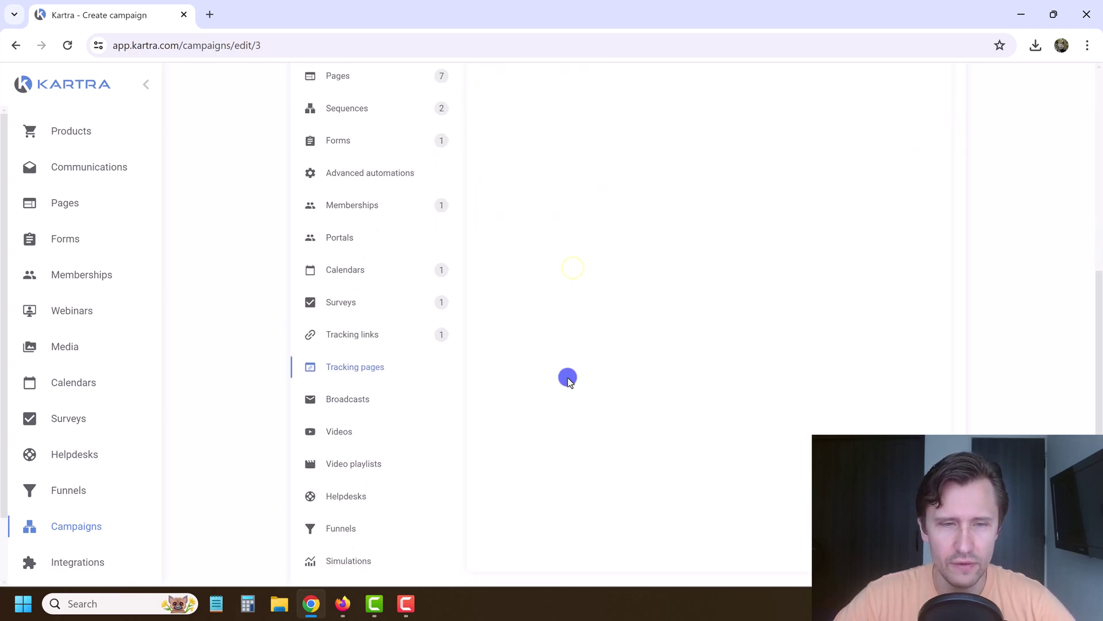
{"action": "left_click", "coordinate": [360, 384]}
{"action": "scroll", "coordinate": [729, 328], "scroll_direction": "up", "scroll_amount": 3}
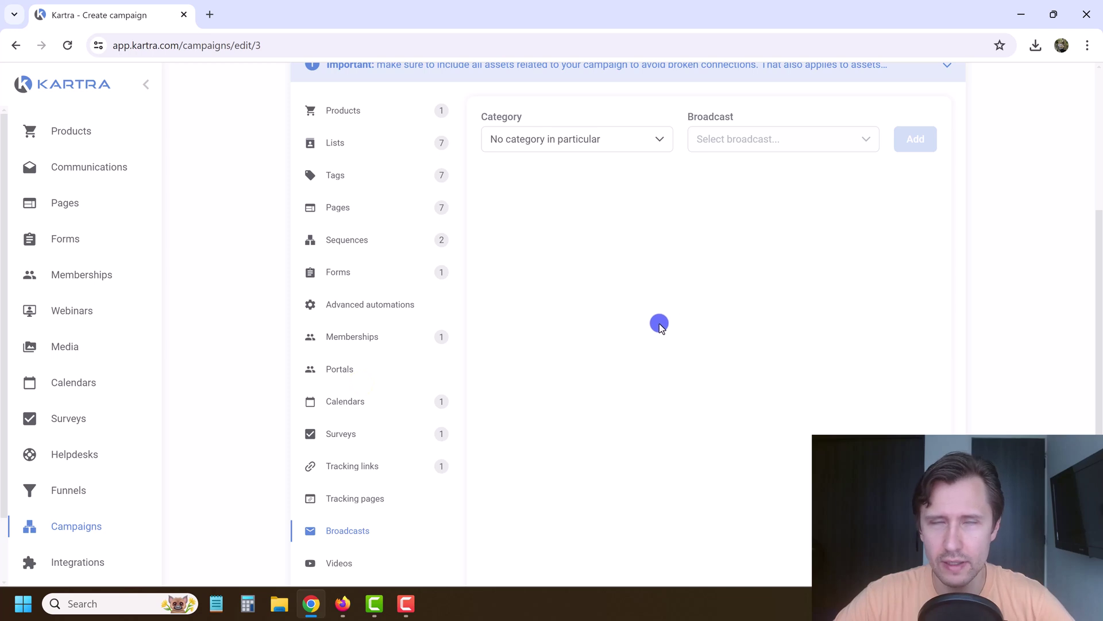
- Look through the video library for campaign videos and close it without selecting one
{"action": "scroll", "coordinate": [504, 435], "scroll_direction": "down", "scroll_amount": 3}
{"action": "left_click", "coordinate": [371, 421]}
{"action": "scroll", "coordinate": [638, 344], "scroll_direction": "up", "scroll_amount": 3}
{"action": "left_click", "coordinate": [527, 208]}
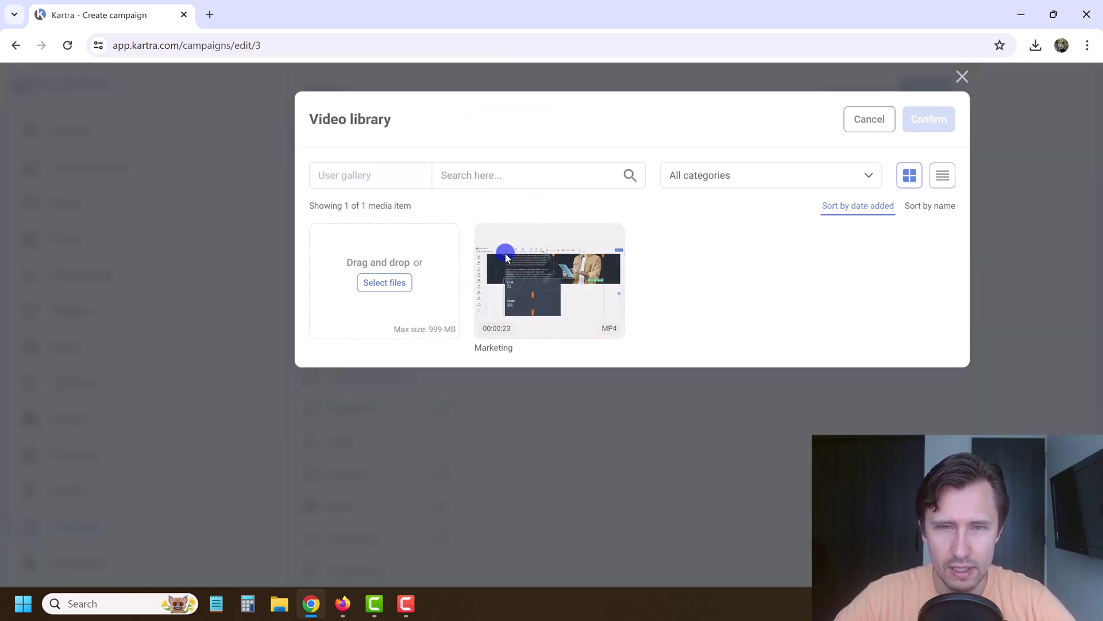
{"action": "mouse_move", "coordinate": [509, 283]}
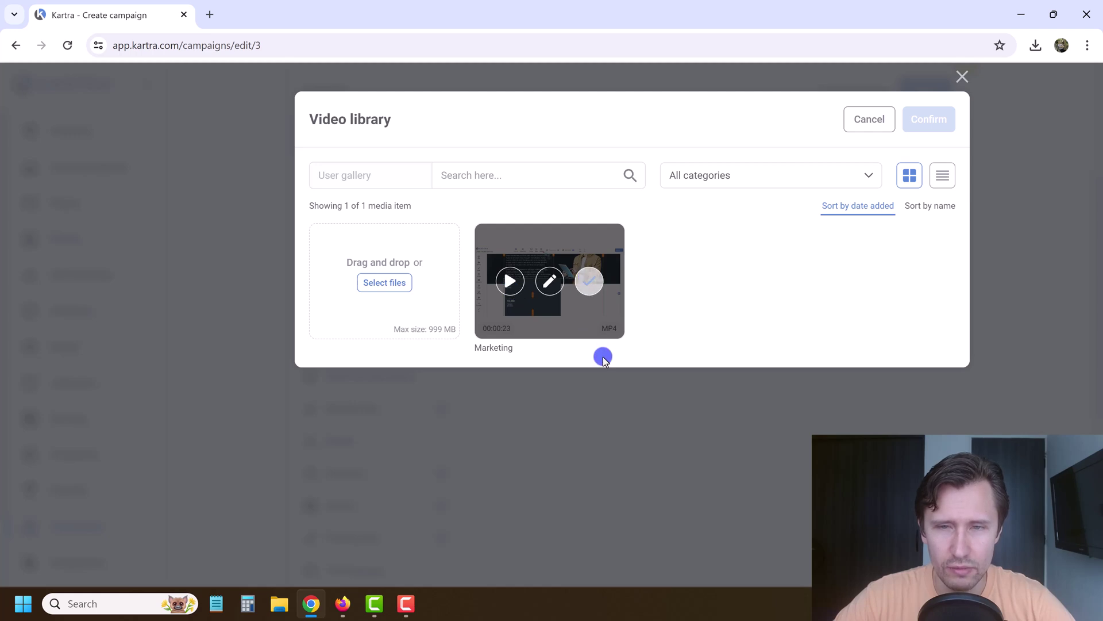
{"action": "left_click", "coordinate": [886, 121]}
- Add the Customer Support - Courses helpdesk to the campaign's assets
{"action": "scroll", "coordinate": [644, 368], "scroll_direction": "down", "scroll_amount": 6}
{"action": "scroll", "coordinate": [624, 378], "scroll_direction": "up", "scroll_amount": 2}
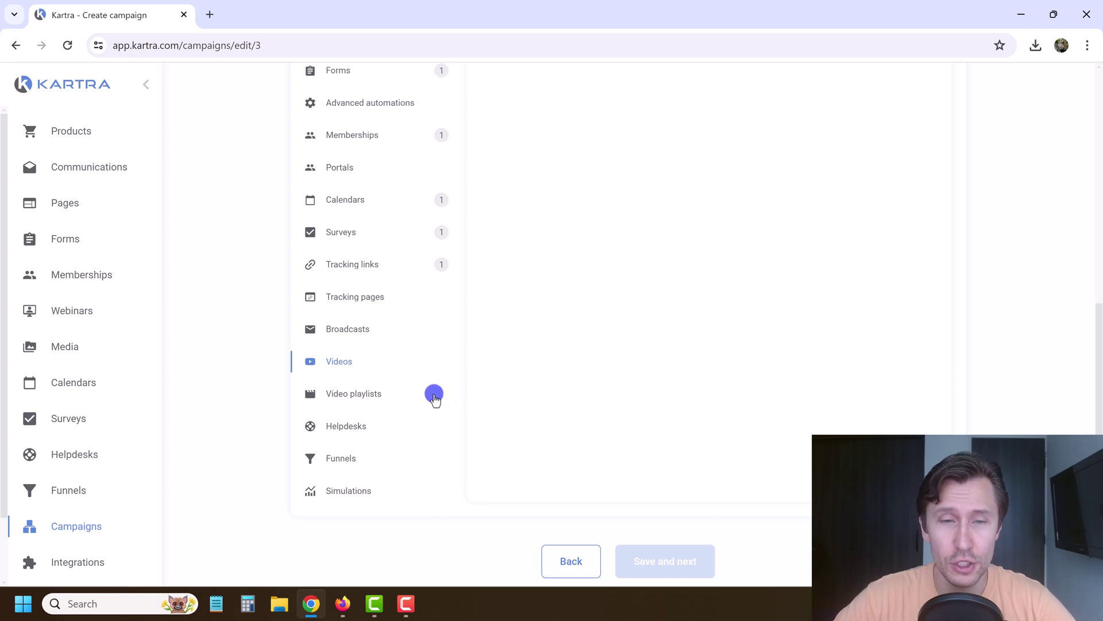
{"action": "left_click", "coordinate": [351, 425]}
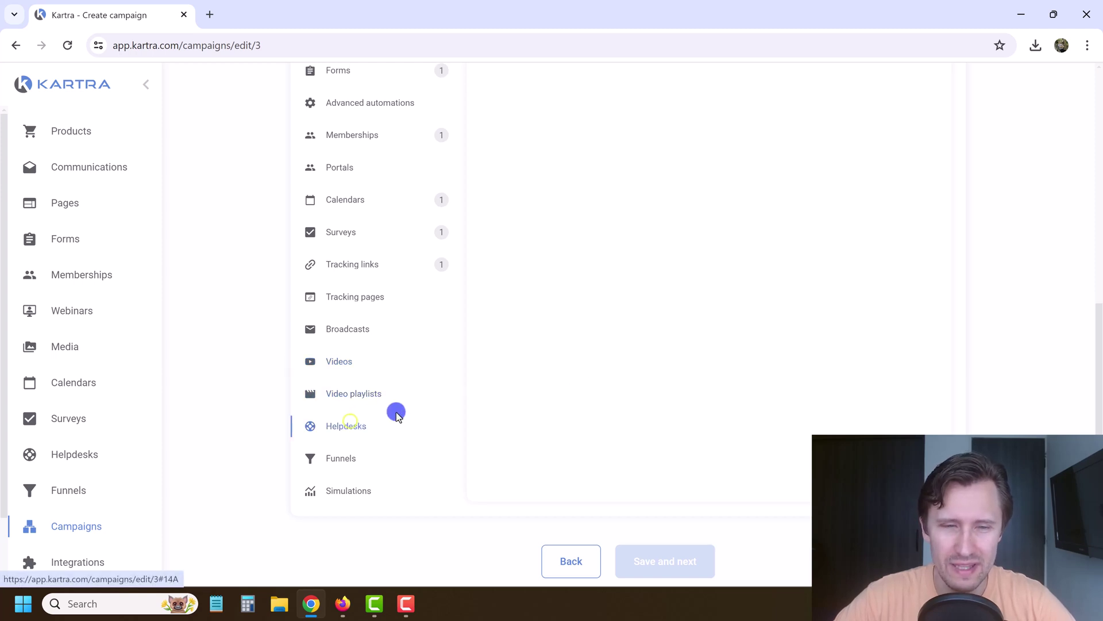
{"action": "scroll", "coordinate": [588, 329], "scroll_direction": "up", "scroll_amount": 6}
{"action": "left_click", "coordinate": [584, 299]}
{"action": "left_click", "coordinate": [551, 352]}
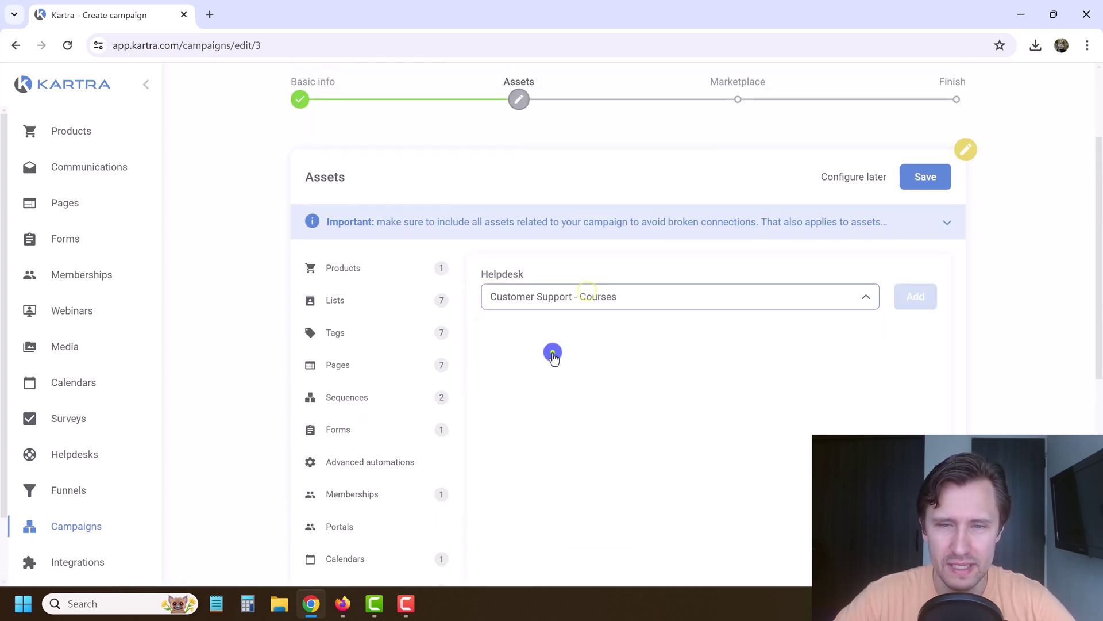
{"action": "left_click", "coordinate": [916, 295]}
- Add the Affiliate Marketing Funnel to the campaign's assets
{"action": "scroll", "coordinate": [618, 462], "scroll_direction": "down", "scroll_amount": 3}
{"action": "scroll", "coordinate": [617, 462], "scroll_direction": "down", "scroll_amount": 2}
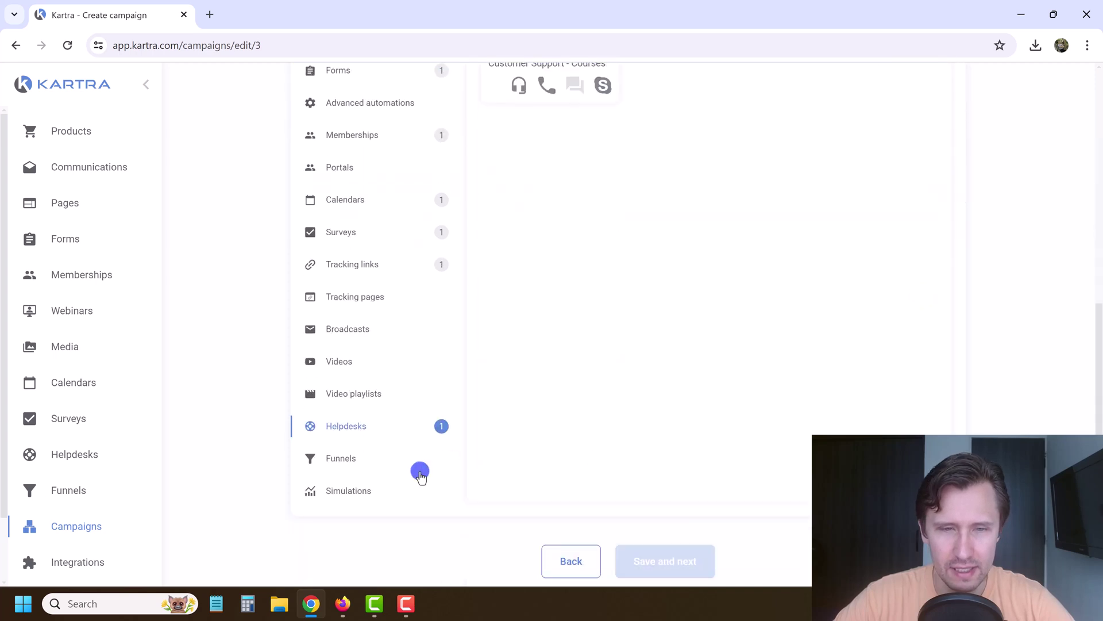
{"action": "left_click", "coordinate": [345, 460]}
{"action": "scroll", "coordinate": [564, 397], "scroll_direction": "up", "scroll_amount": 6}
{"action": "left_click", "coordinate": [583, 155]}
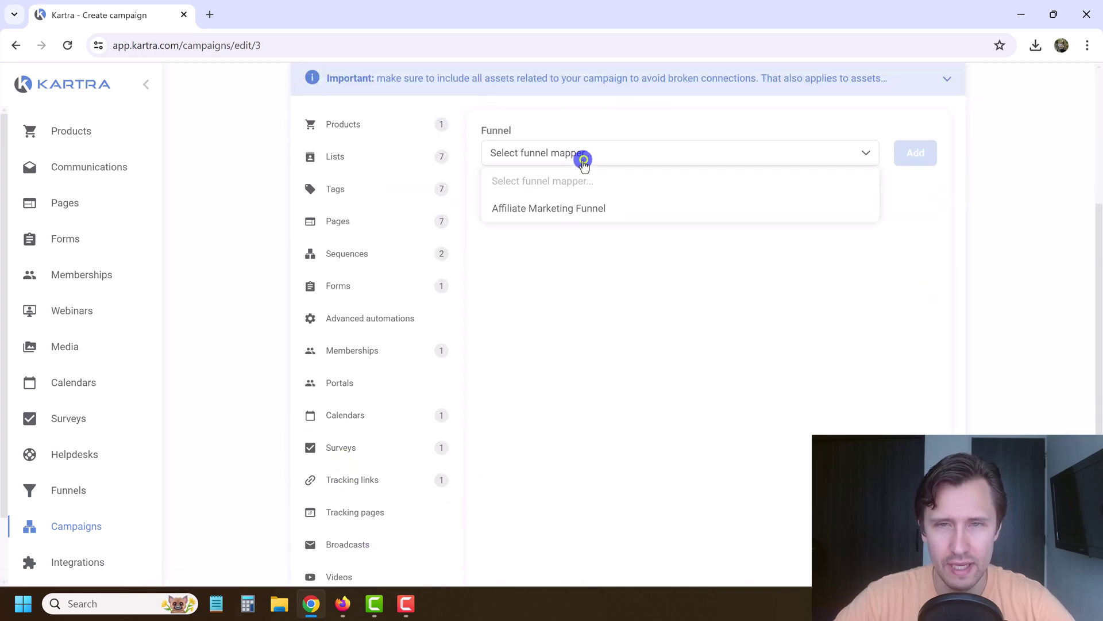
{"action": "left_click", "coordinate": [580, 213]}
{"action": "left_click", "coordinate": [916, 152]}
- Add the simulation belonging to the Affiliate Marketing Funnel to the campaign's assets
{"action": "scroll", "coordinate": [453, 418], "scroll_direction": "down", "scroll_amount": 4}
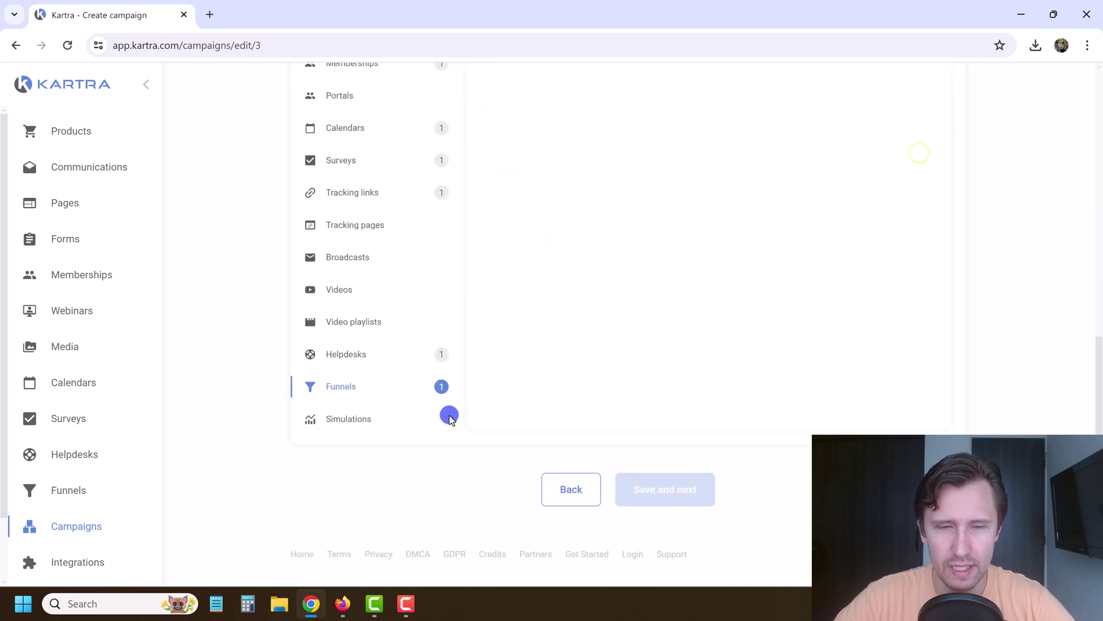
{"action": "left_click", "coordinate": [368, 418]}
{"action": "left_click", "coordinate": [611, 153]}
{"action": "left_click", "coordinate": [550, 205]}
{"action": "left_click", "coordinate": [744, 152]}
{"action": "left_click", "coordinate": [743, 201]}
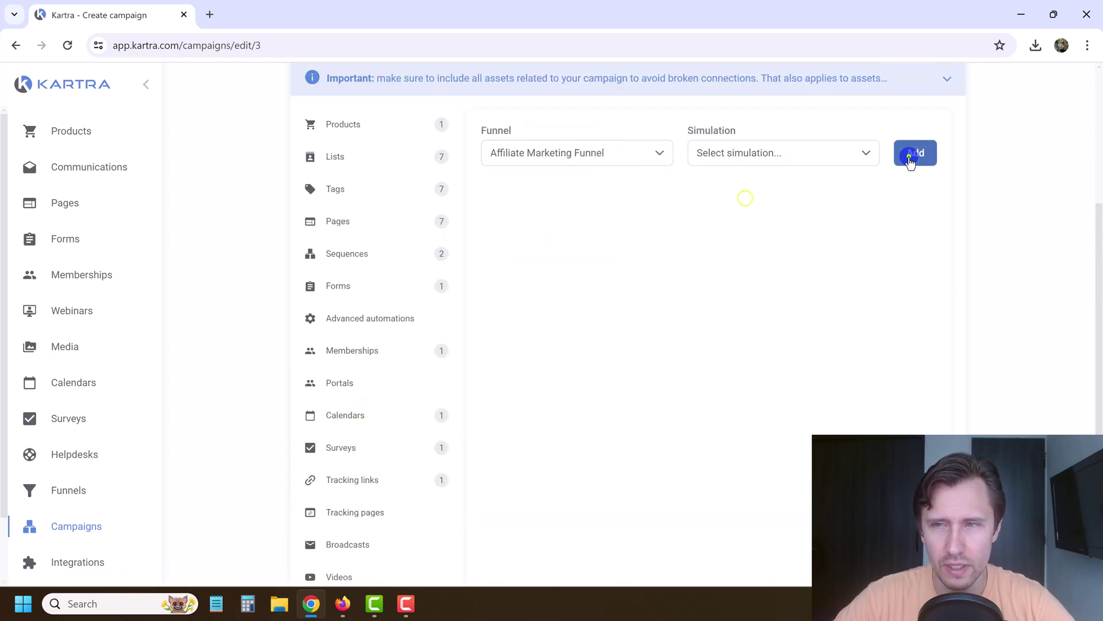
{"action": "left_click", "coordinate": [911, 155]}
- Save the campaign's assets and proceed to the Marketplace stage
{"action": "scroll", "coordinate": [586, 402], "scroll_direction": "down", "scroll_amount": 5}
{"action": "scroll", "coordinate": [630, 380], "scroll_direction": "up", "scroll_amount": 7}
{"action": "left_click", "coordinate": [921, 181]}
{"action": "left_click", "coordinate": [365, 369]}
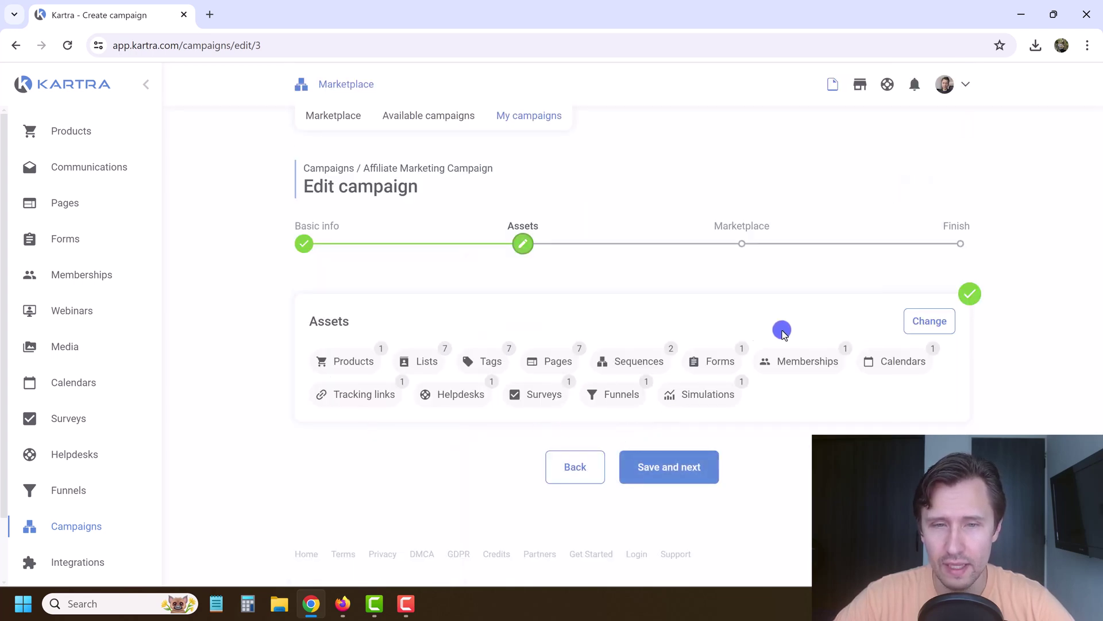
{"action": "left_click", "coordinate": [669, 468]}
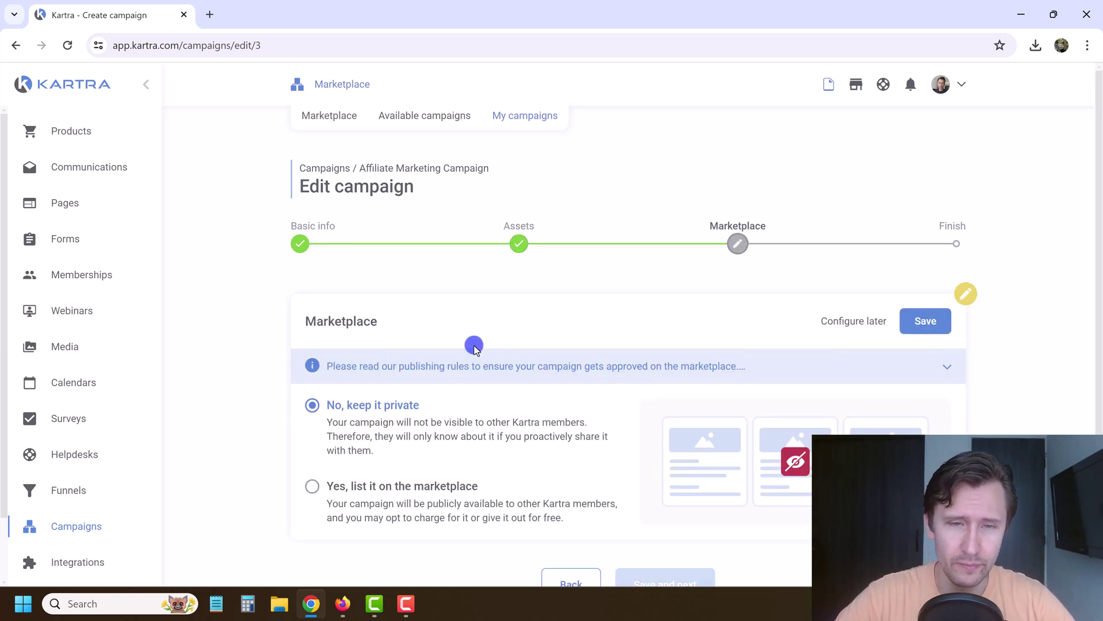
- Set the campaign to be listed on the marketplace with category and subcategory Membership templates, and save the listing choice
{"action": "scroll", "coordinate": [474, 348], "scroll_direction": "down", "scroll_amount": 2}
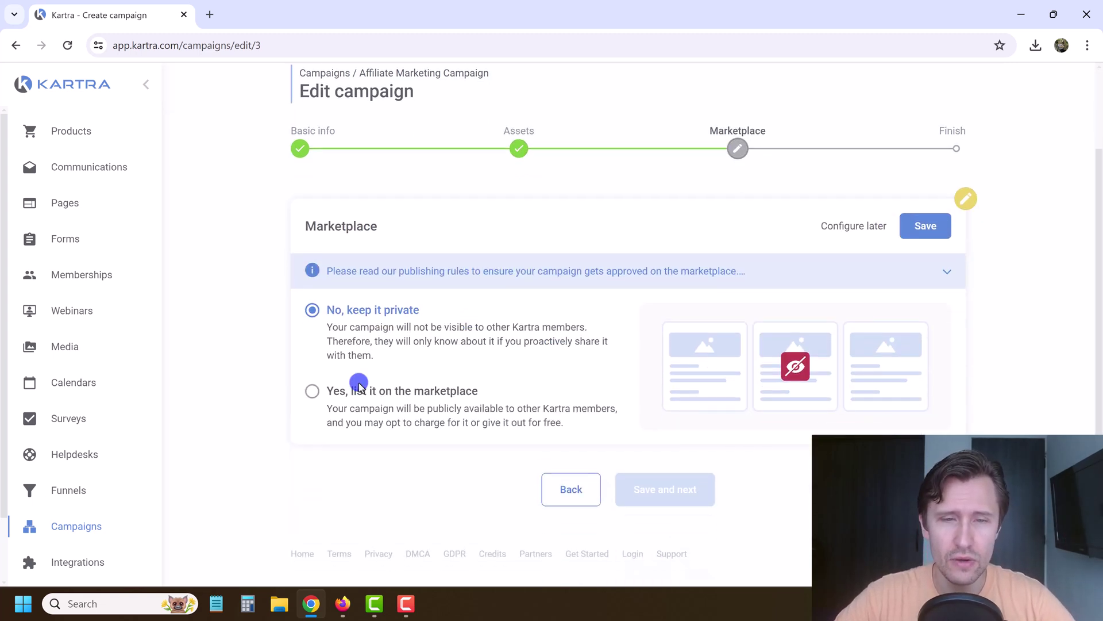
{"action": "left_click", "coordinate": [520, 418]}
{"action": "left_click", "coordinate": [407, 338]}
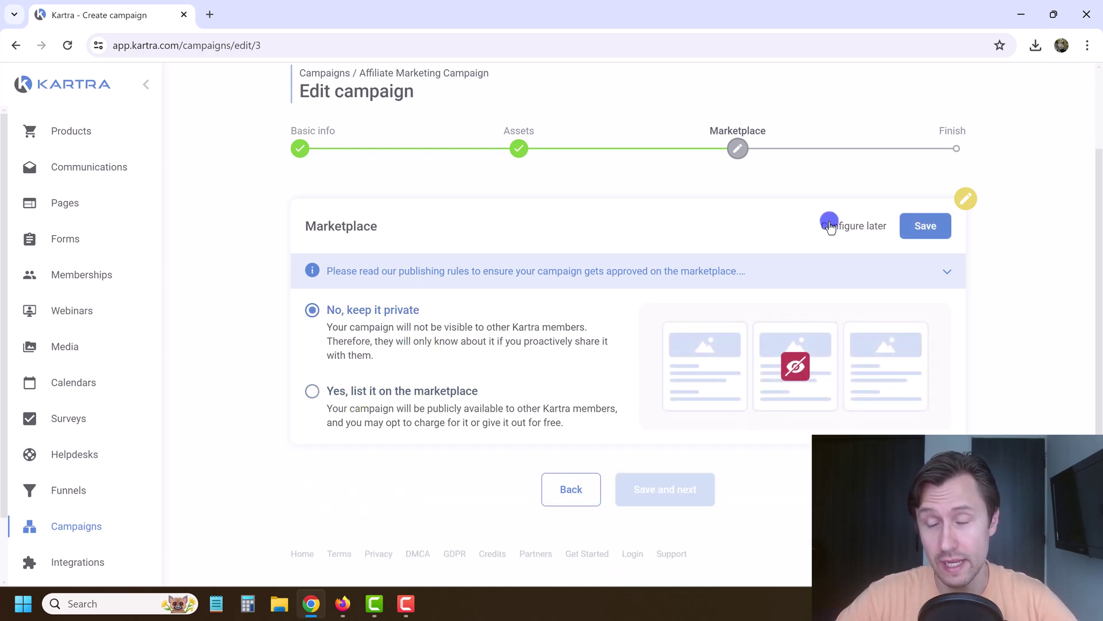
{"action": "left_click", "coordinate": [450, 423]}
{"action": "scroll", "coordinate": [449, 419], "scroll_direction": "down", "scroll_amount": 2}
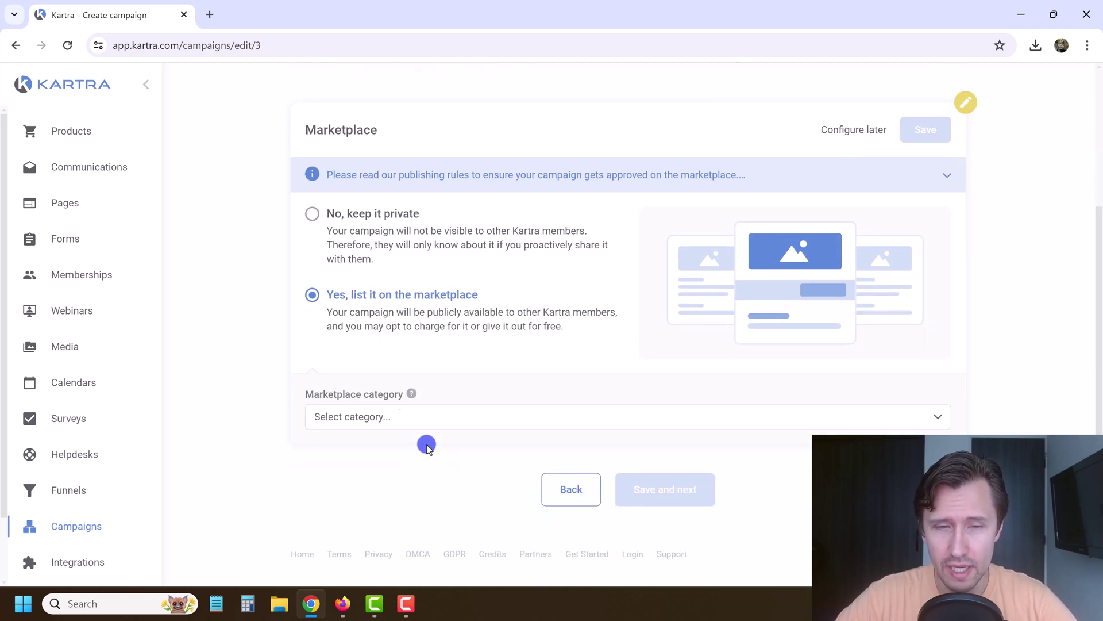
{"action": "left_click", "coordinate": [404, 416]}
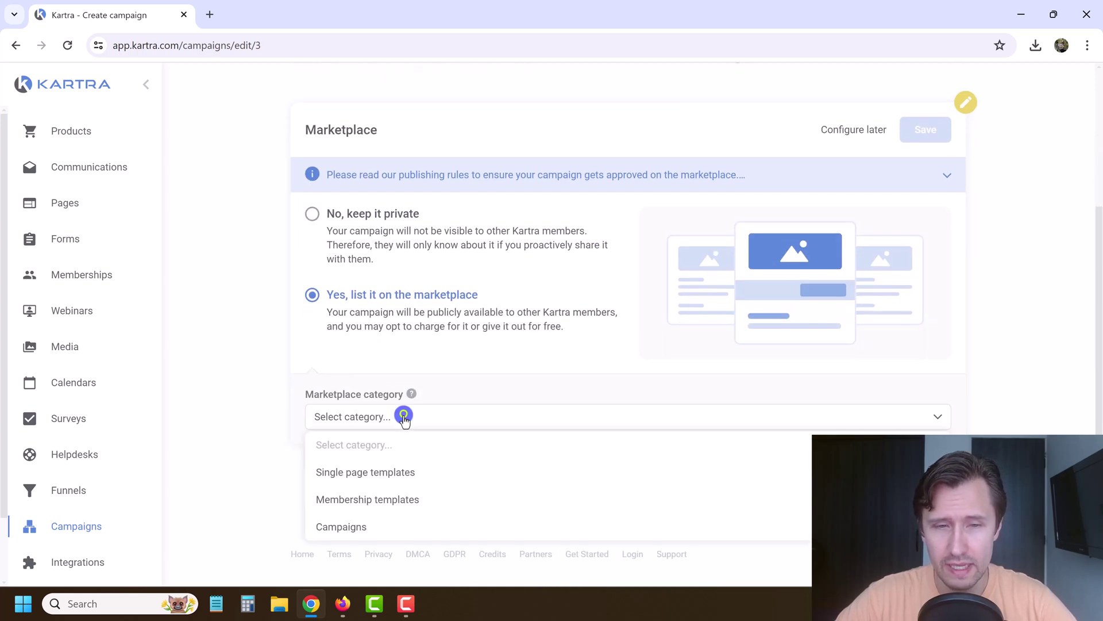
{"action": "left_click", "coordinate": [350, 499]}
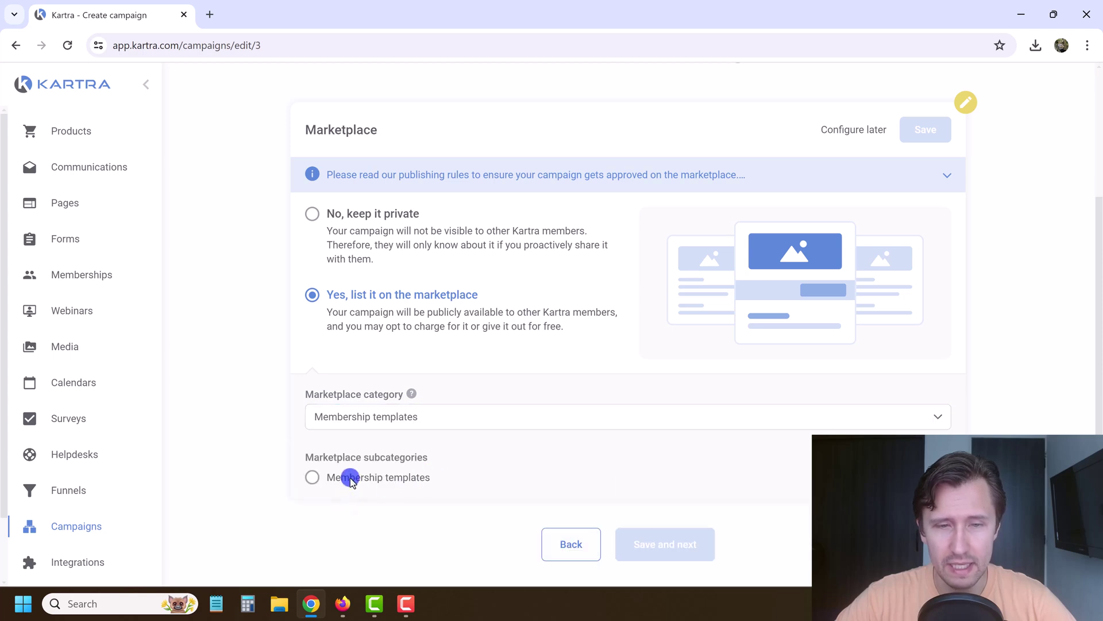
{"action": "left_click", "coordinate": [350, 478]}
{"action": "left_click", "coordinate": [916, 131]}
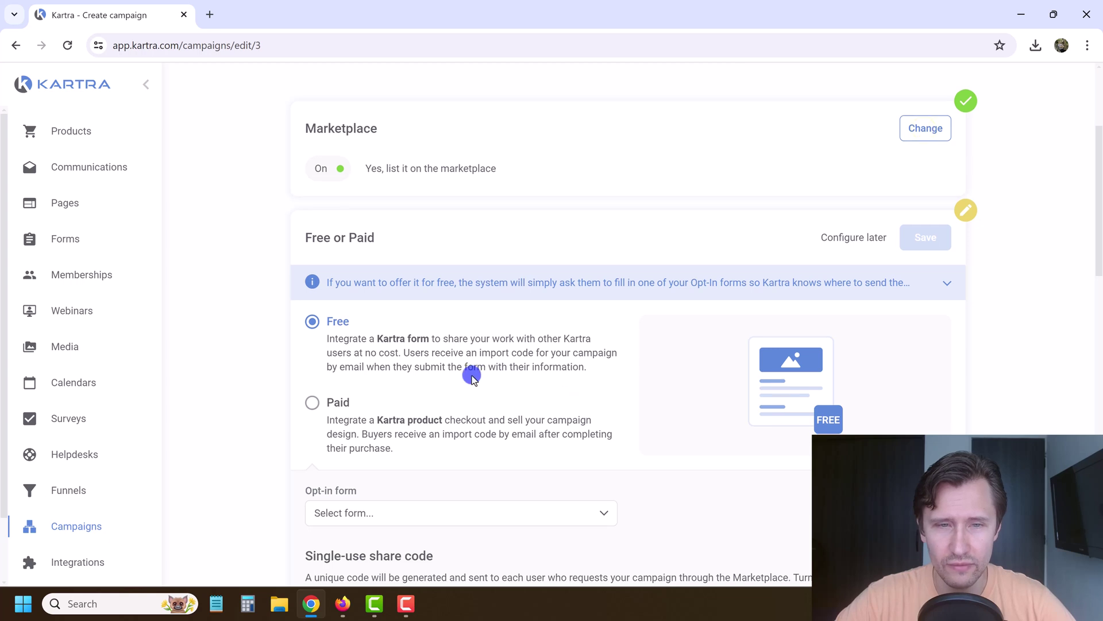
- Try the Paid offer option for the marketplace listing, review its product fields, and switch back to Free
{"action": "left_click", "coordinate": [370, 352]}
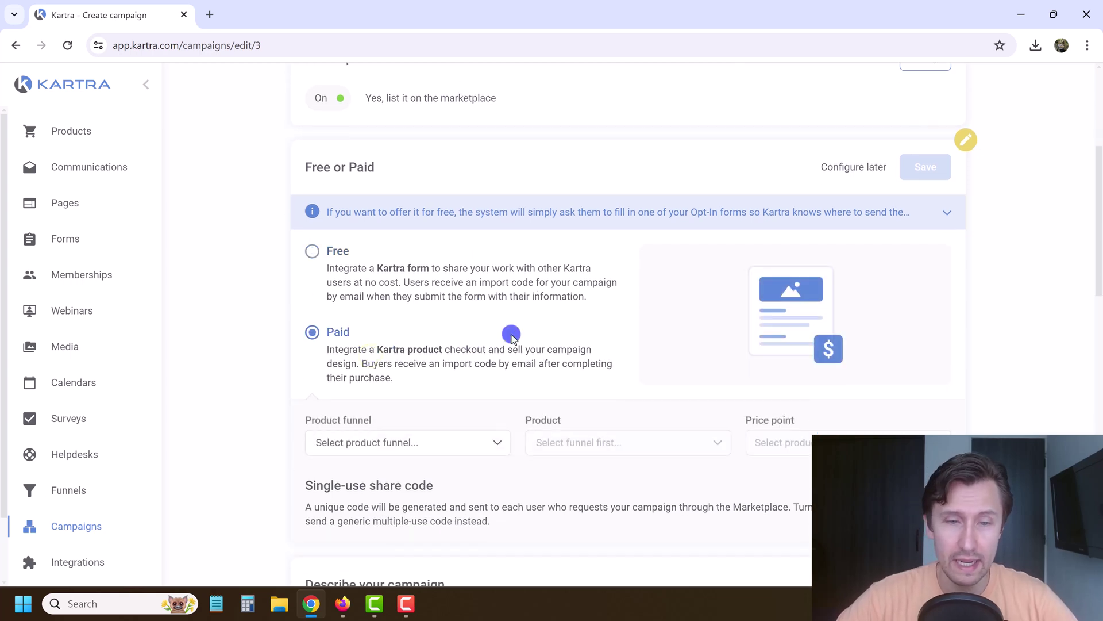
{"action": "scroll", "coordinate": [510, 336], "scroll_direction": "up", "scroll_amount": 1}
{"action": "scroll", "coordinate": [507, 342], "scroll_direction": "down", "scroll_amount": 2}
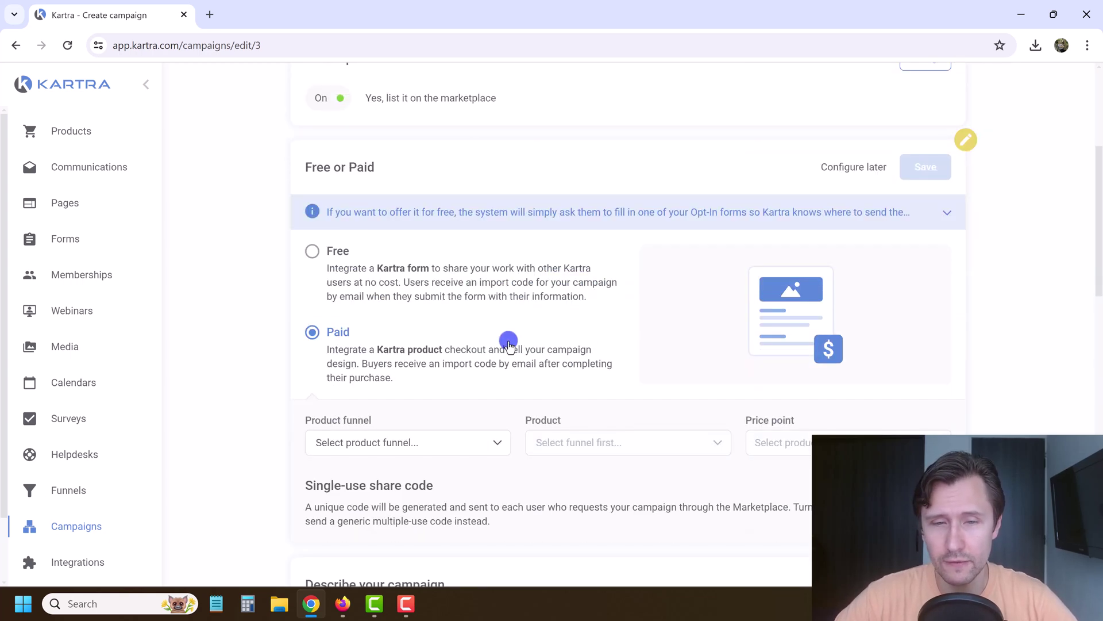
{"action": "scroll", "coordinate": [389, 379], "scroll_direction": "up", "scroll_amount": 3}
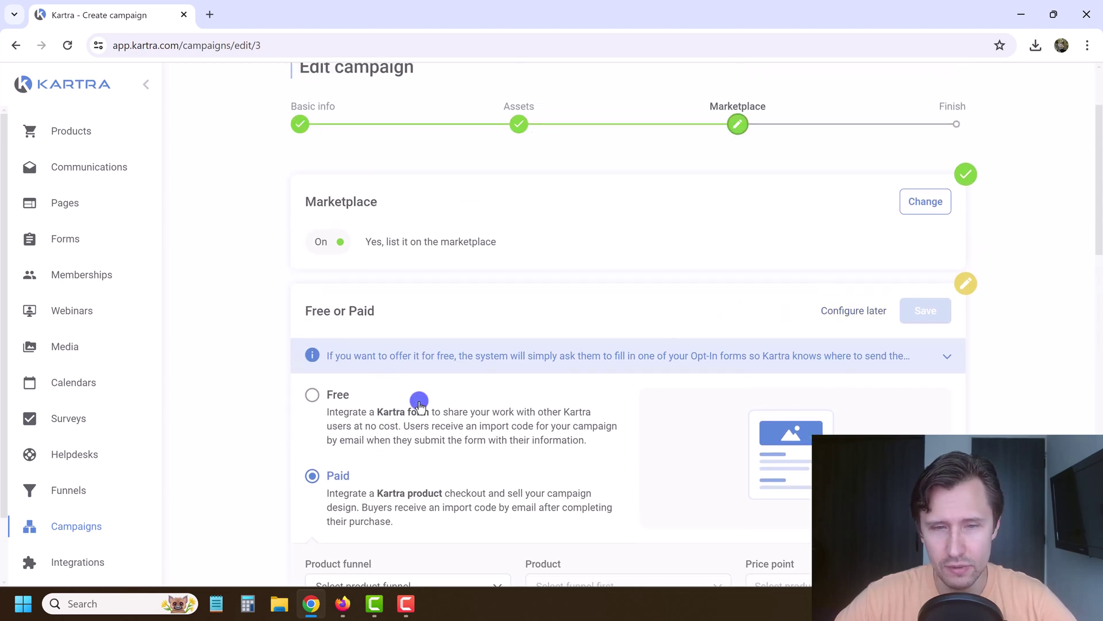
{"action": "left_click", "coordinate": [317, 394]}
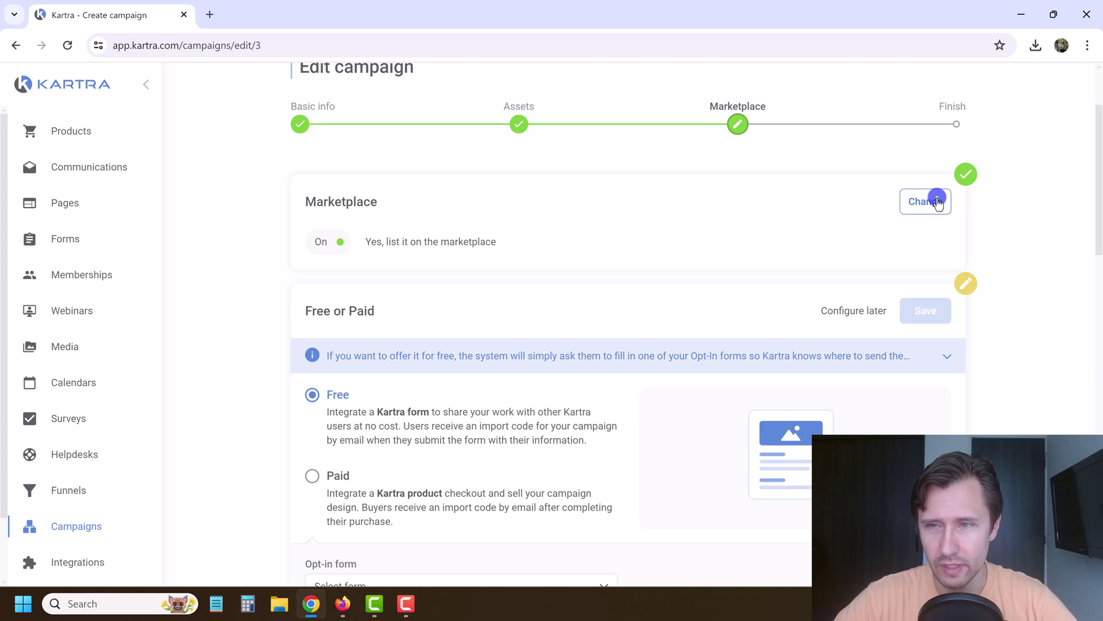
- Change the marketplace setting to keep the campaign private, save it, and finish the campaign setup
{"action": "left_click", "coordinate": [936, 202]}
{"action": "left_click", "coordinate": [357, 285]}
{"action": "left_click", "coordinate": [927, 202]}
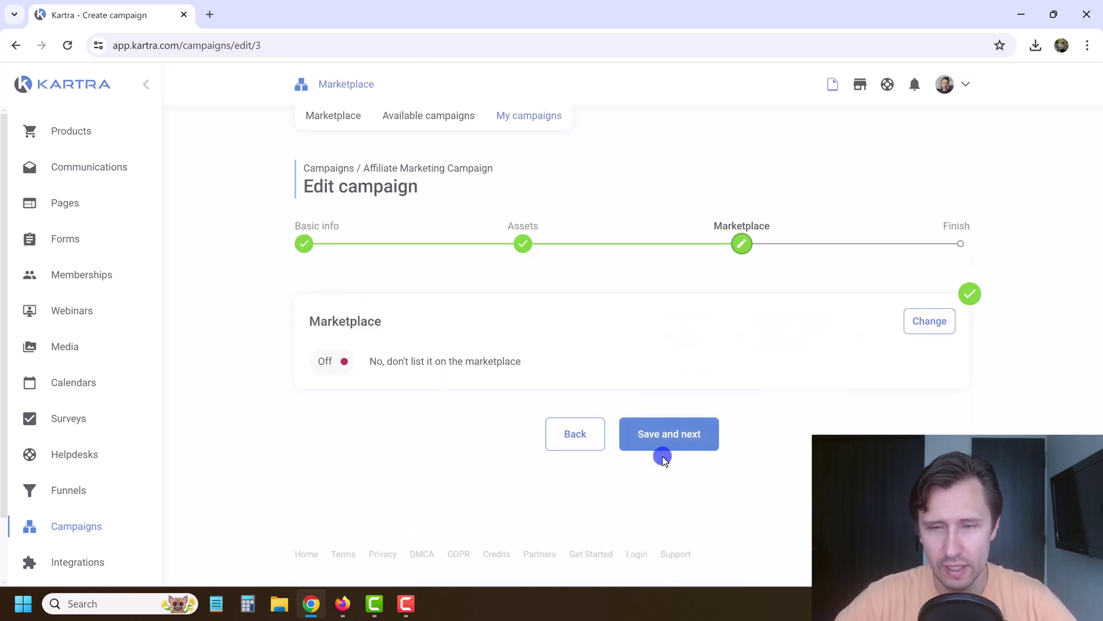
{"action": "left_click", "coordinate": [664, 458]}
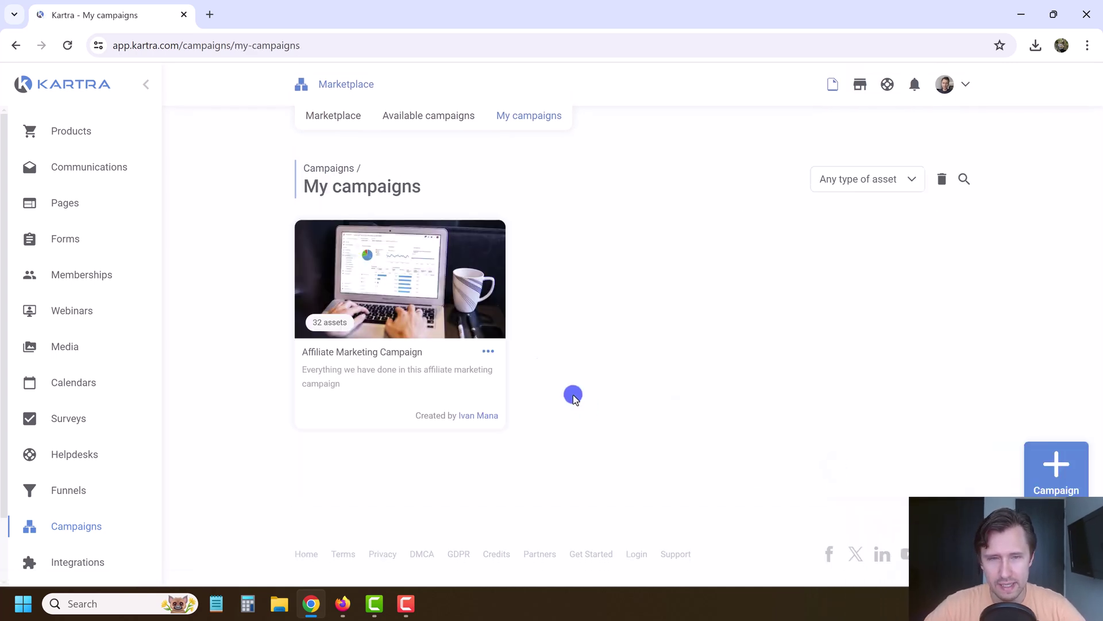
- Accept the sharing conditions for the Affiliate Marketing Campaign and view the Transfer campaign option
{"action": "left_click", "coordinate": [486, 349]}
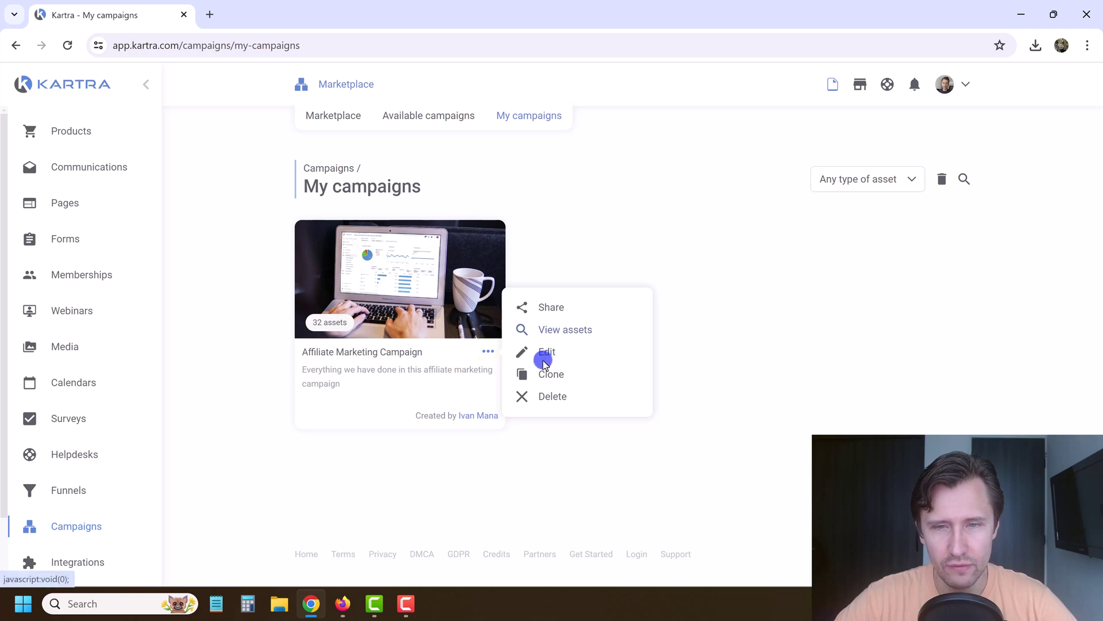
{"action": "left_click", "coordinate": [548, 307]}
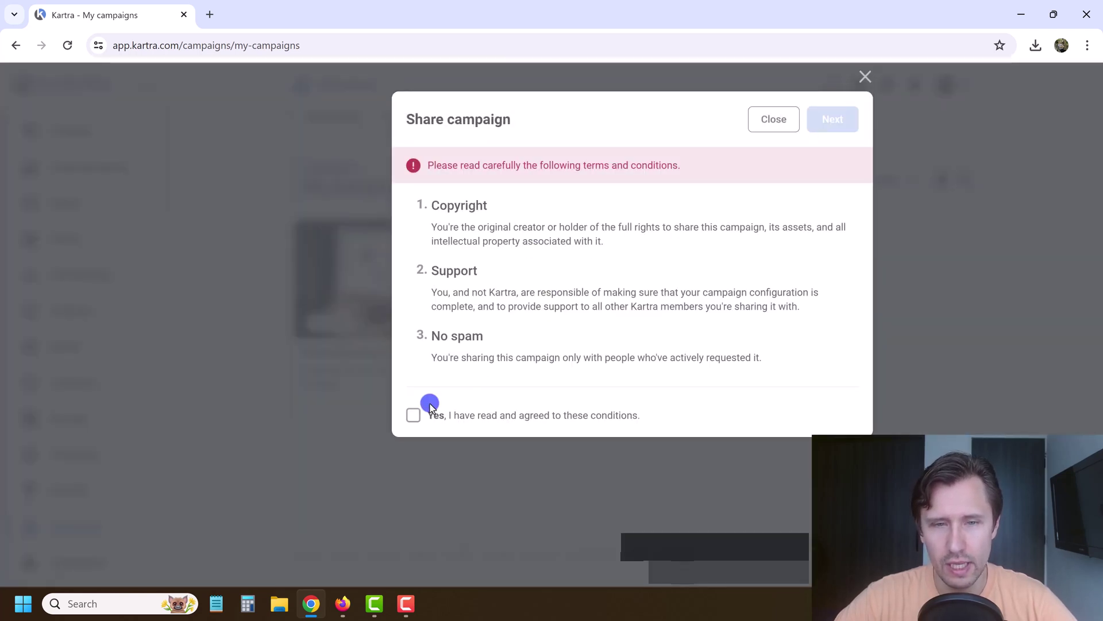
{"action": "left_click", "coordinate": [413, 413]}
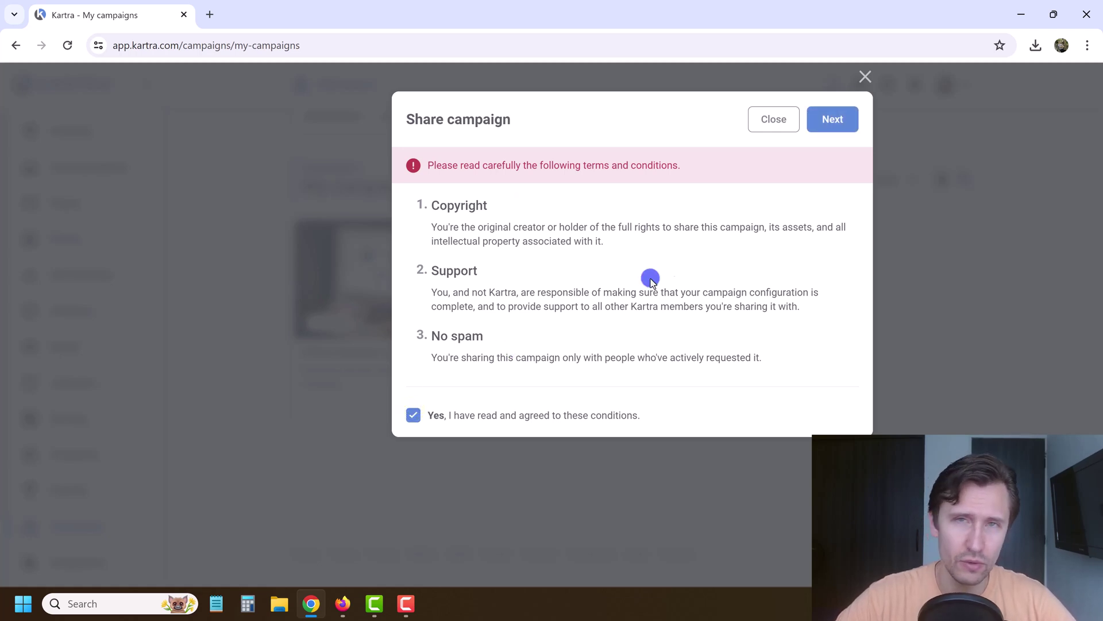
{"action": "left_click", "coordinate": [848, 122]}
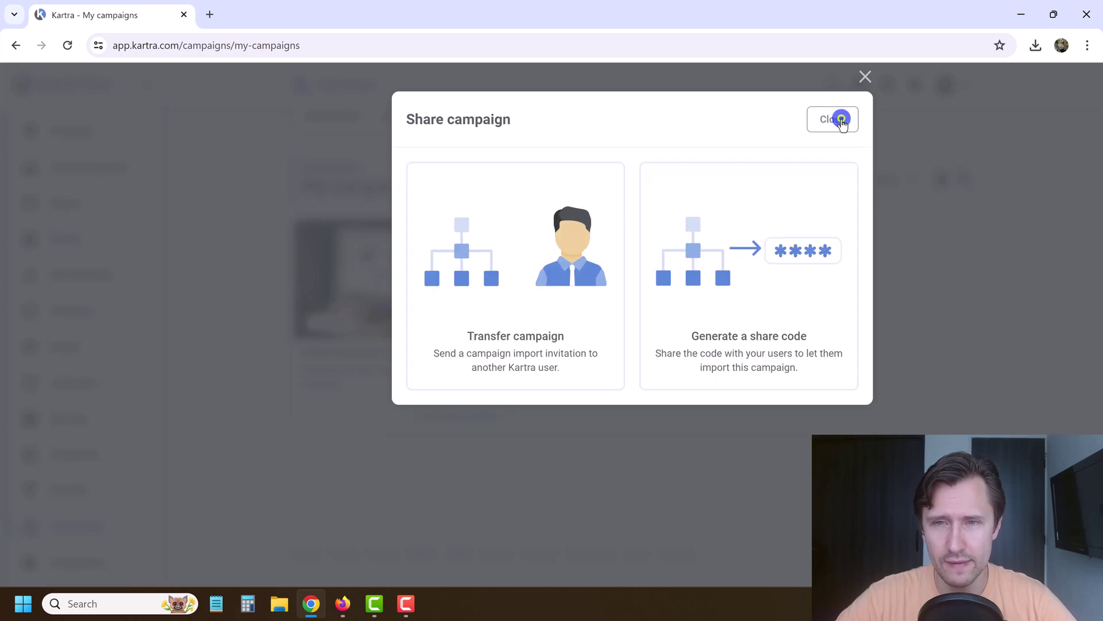
{"action": "left_click", "coordinate": [512, 287]}
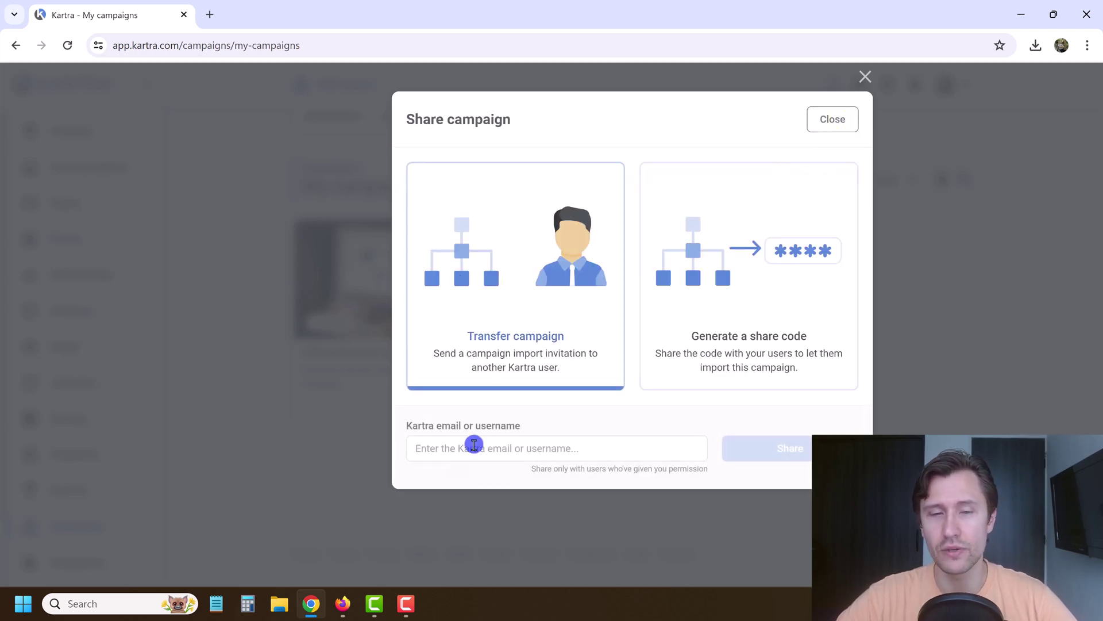
- Generate a share code for the Affiliate Marketing Campaign, copy the code, and close the sharing dialog
{"action": "left_click", "coordinate": [768, 274]}
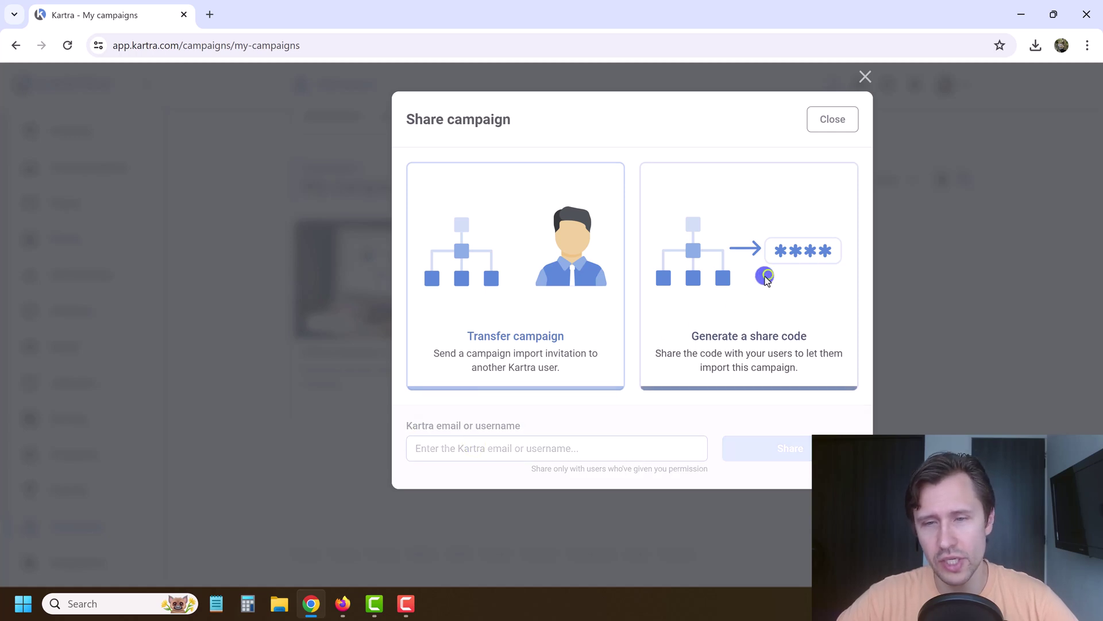
{"action": "scroll", "coordinate": [618, 468], "scroll_direction": "down", "scroll_amount": 2}
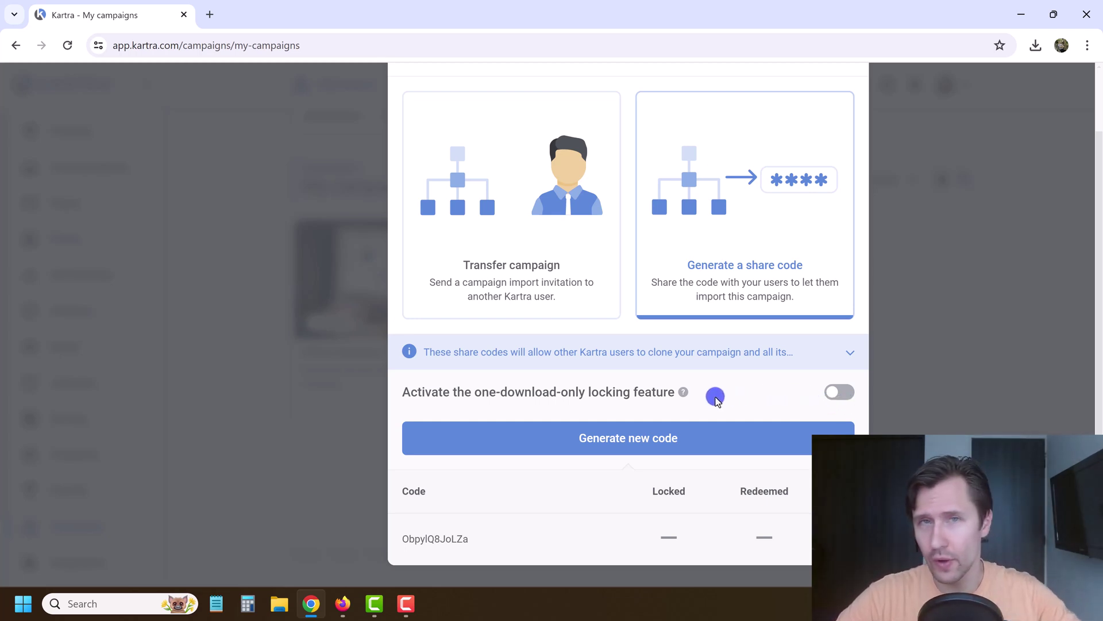
{"action": "double_click", "coordinate": [433, 539]}
{"action": "key", "text": "ctrl+c"}
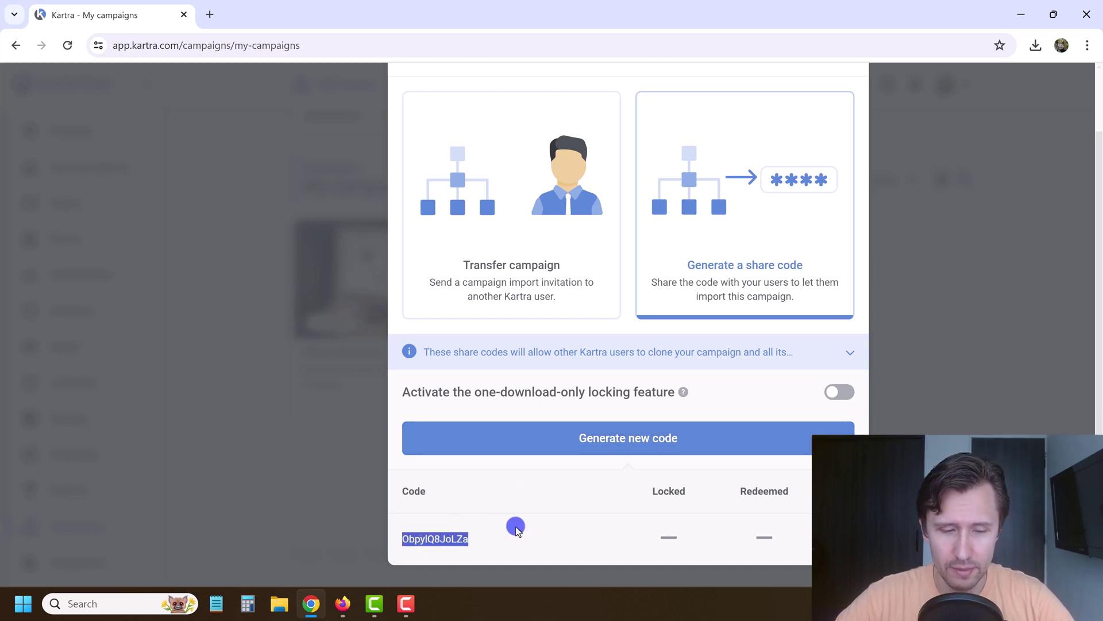
{"action": "scroll", "coordinate": [722, 266], "scroll_direction": "up", "scroll_amount": 2}
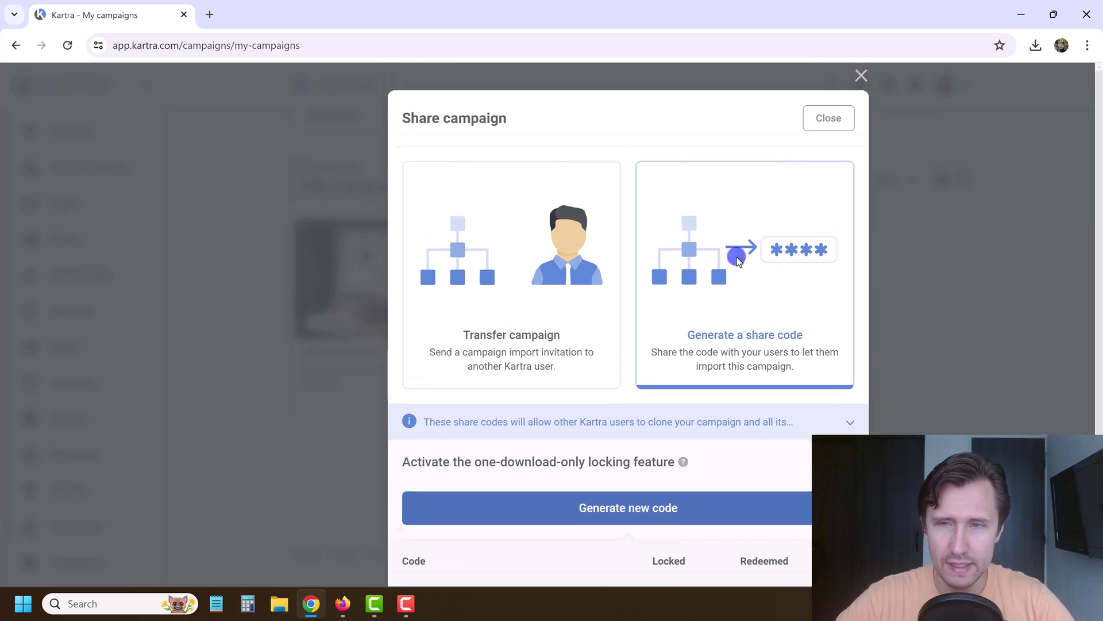
{"action": "left_click", "coordinate": [821, 117]}
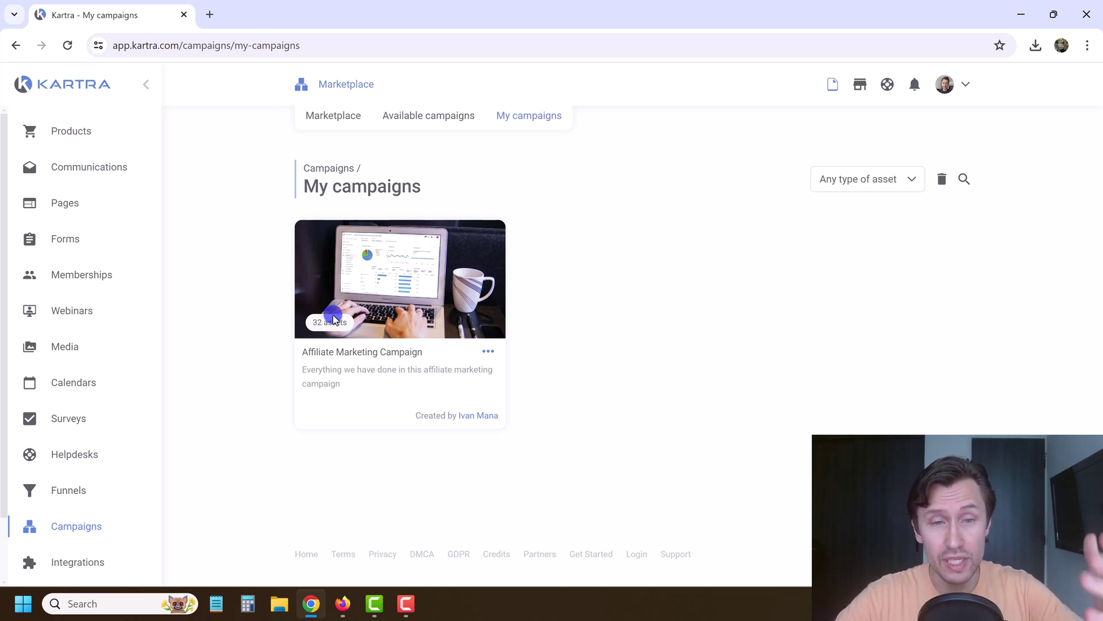
- Start a campaign import from Available campaigns and paste the copied campaign share code to load its assets
{"action": "left_click", "coordinate": [418, 109]}
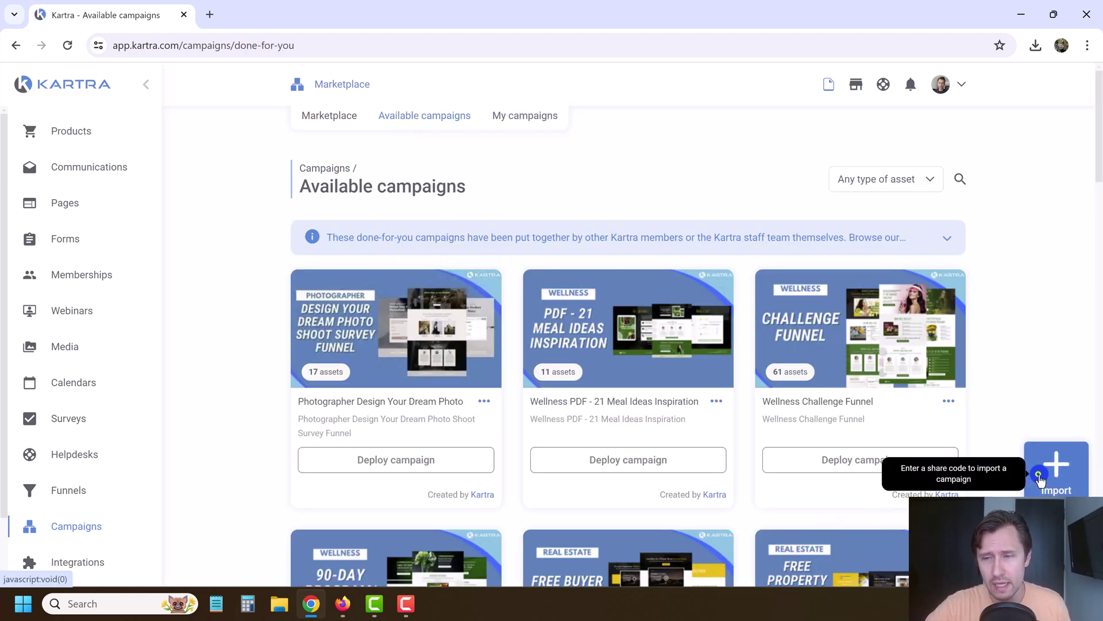
{"action": "left_click", "coordinate": [1054, 482]}
{"action": "left_click", "coordinate": [466, 188]}
{"action": "key", "text": "ctrl+v"}
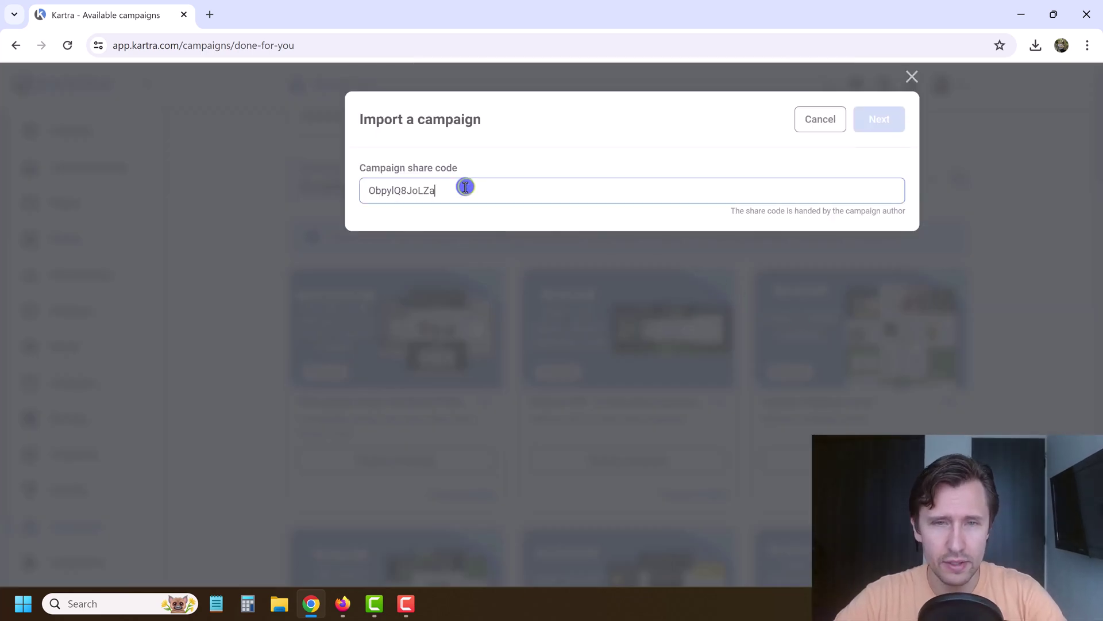
{"action": "left_click", "coordinate": [876, 116]}
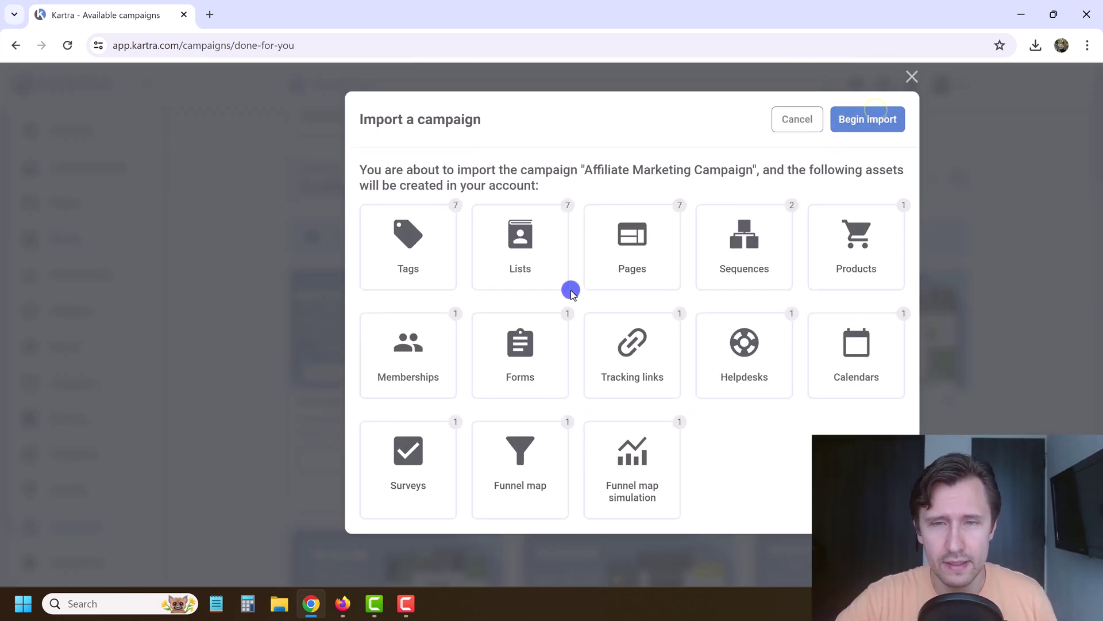
- Import the Affiliate Marketing Campaign with its listed assets and close the import dialog
{"action": "left_click", "coordinate": [877, 125]}
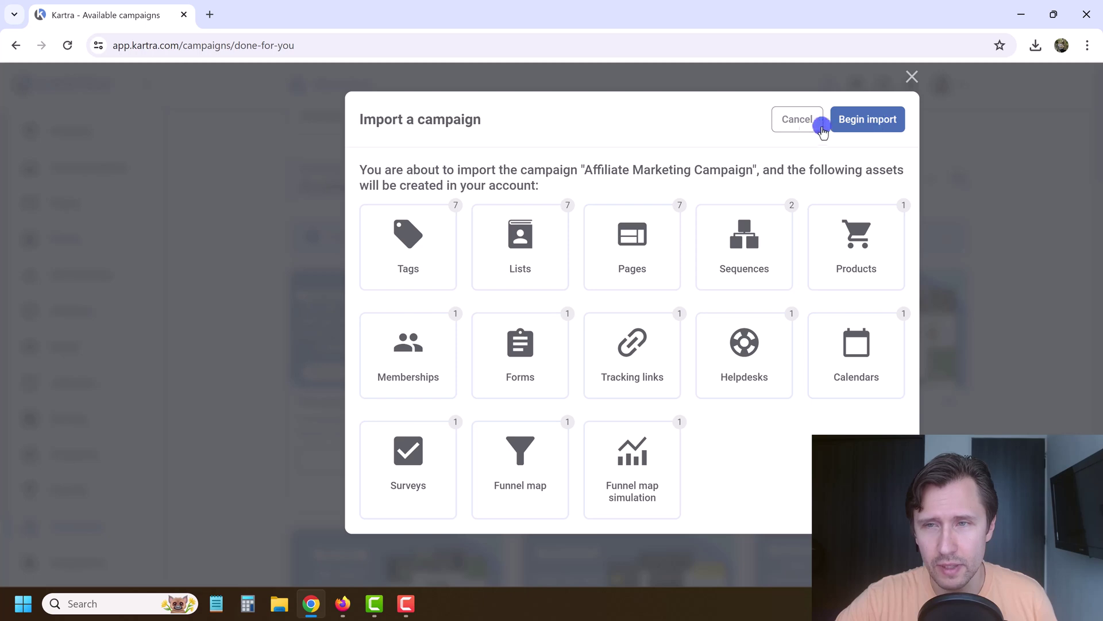
{"action": "left_click", "coordinate": [857, 132]}
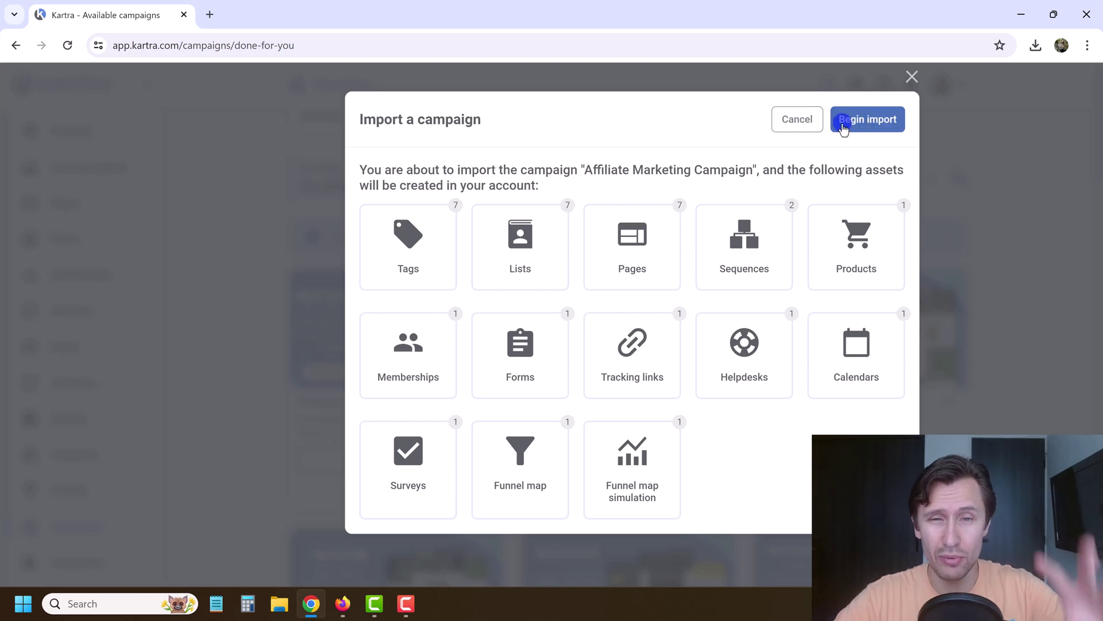
{"action": "left_click", "coordinate": [859, 122]}
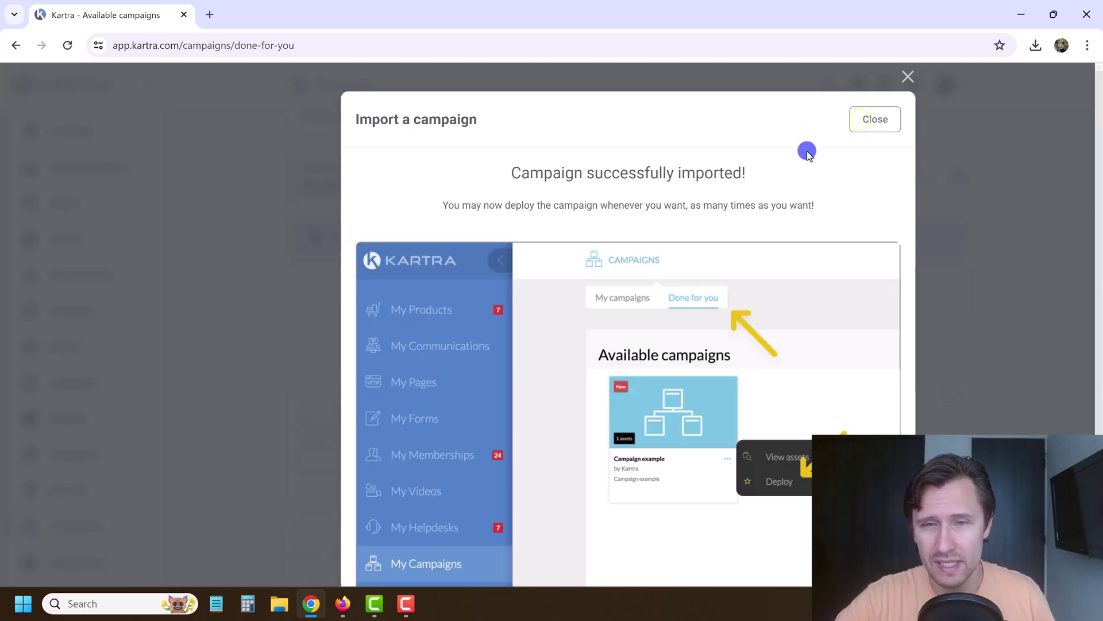
{"action": "left_click", "coordinate": [875, 119]}
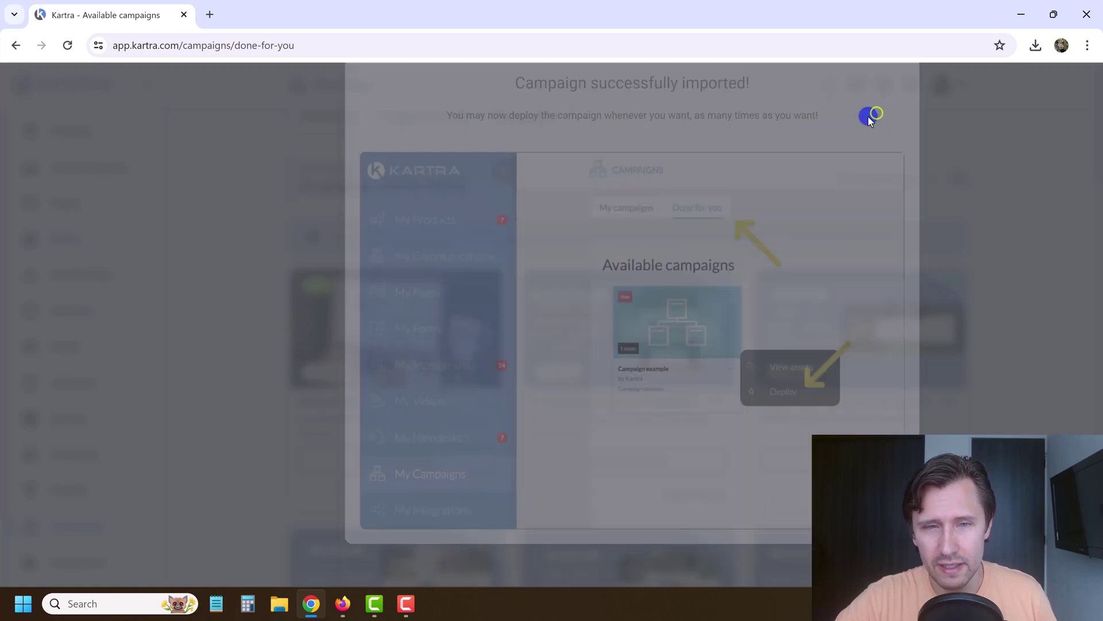
- Review the prefix and campaign name fields for deploying the imported Affiliate Marketing Campaign, and cancel the deployment
{"action": "left_click", "coordinate": [409, 461]}
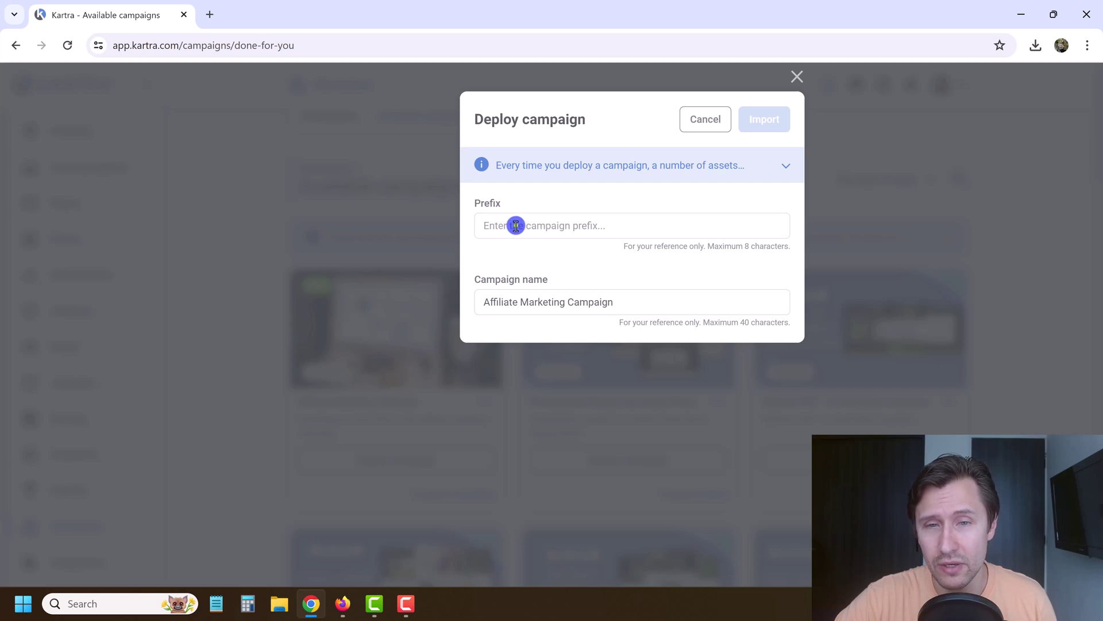
{"action": "left_click", "coordinate": [515, 225]}
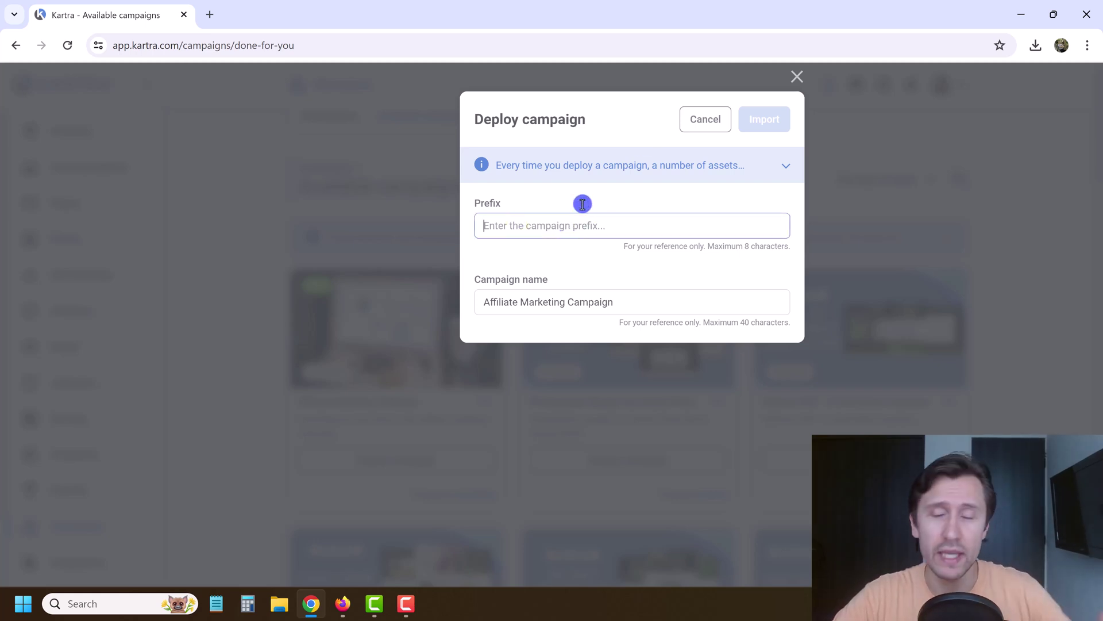
{"action": "left_click", "coordinate": [691, 124]}
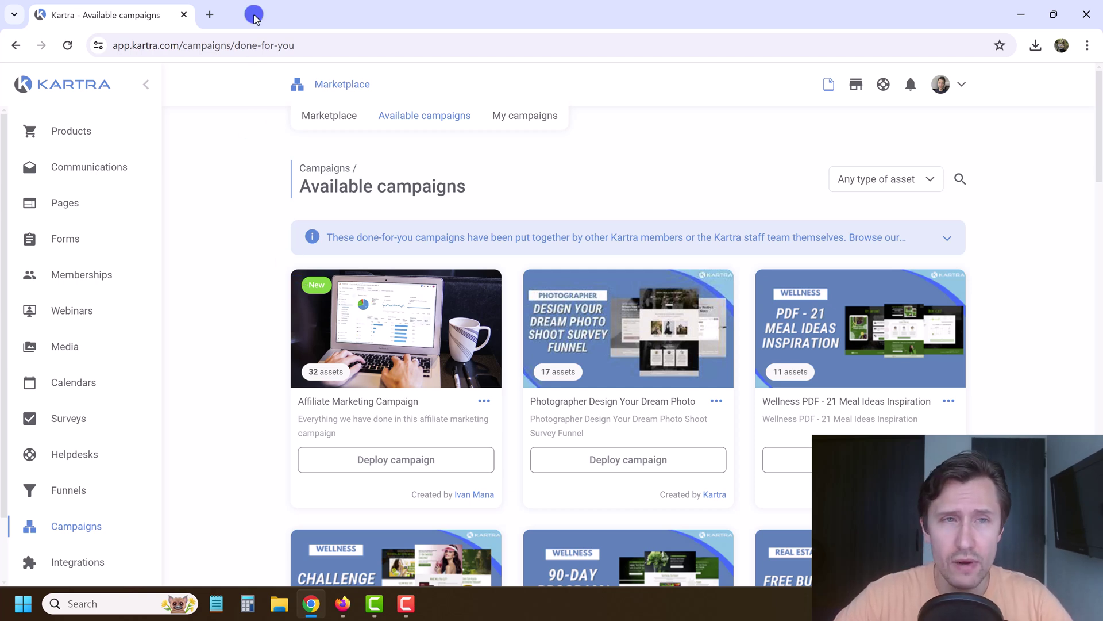
- Open go.ivanmana.com/kartra in a new browser tab and view the free trial and first-payment discount offer
{"action": "left_click", "coordinate": [205, 16]}
{"action": "type", "text": "go.ivanm"}
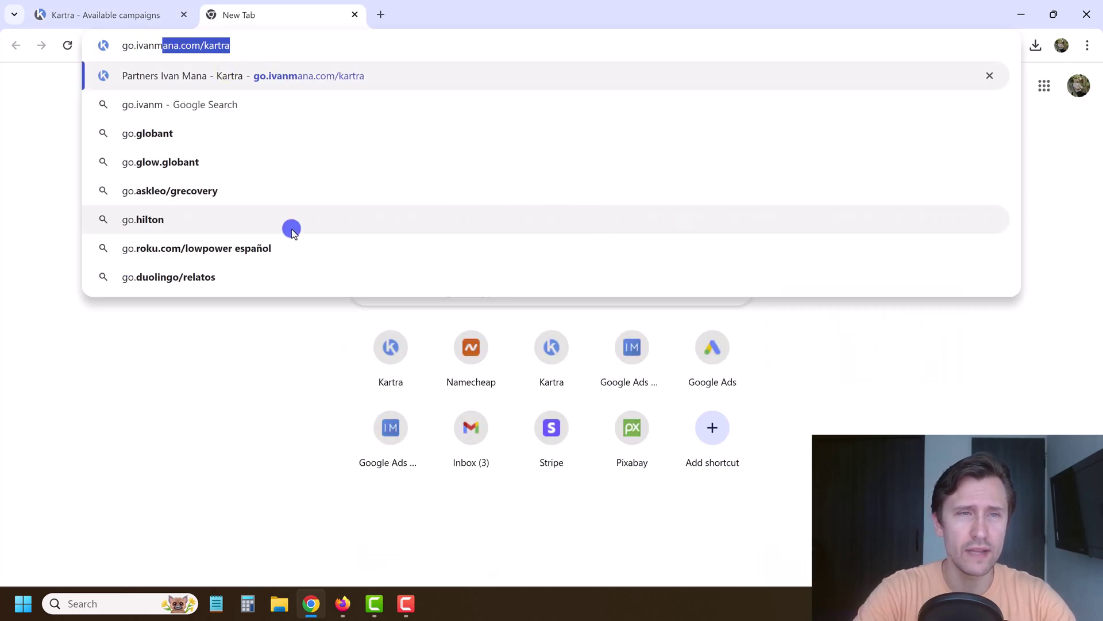
{"action": "type", "text": "ana.com/kartra"}
{"action": "key", "text": "Return"}
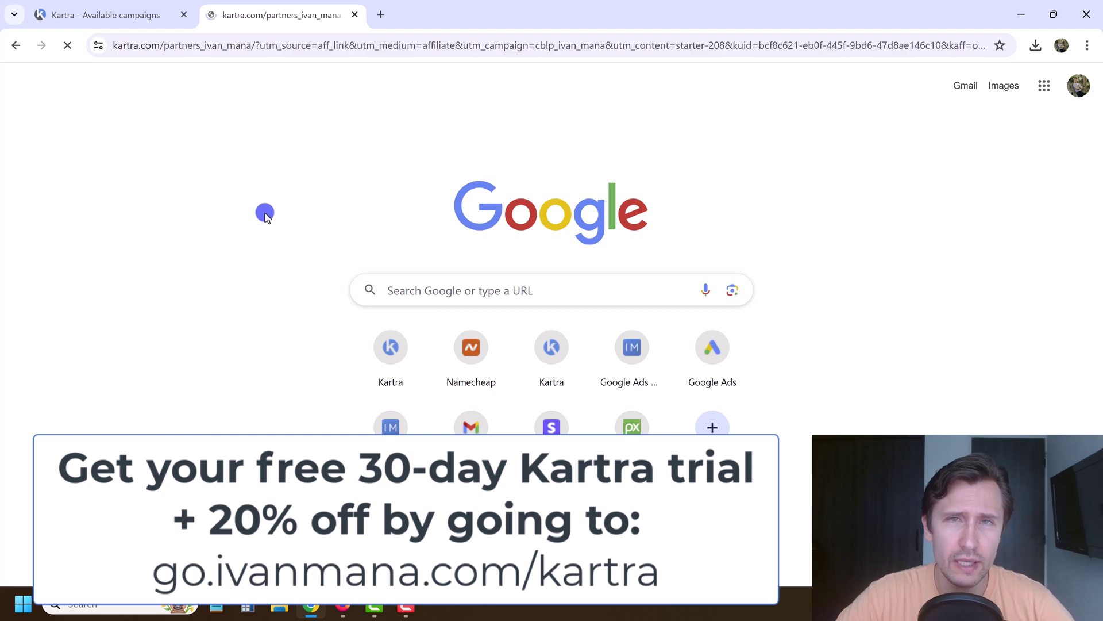
{"action": "left_click_drag", "start_coordinate": [147, 392], "coordinate": [296, 392]}
{"action": "left_click", "coordinate": [291, 392]}
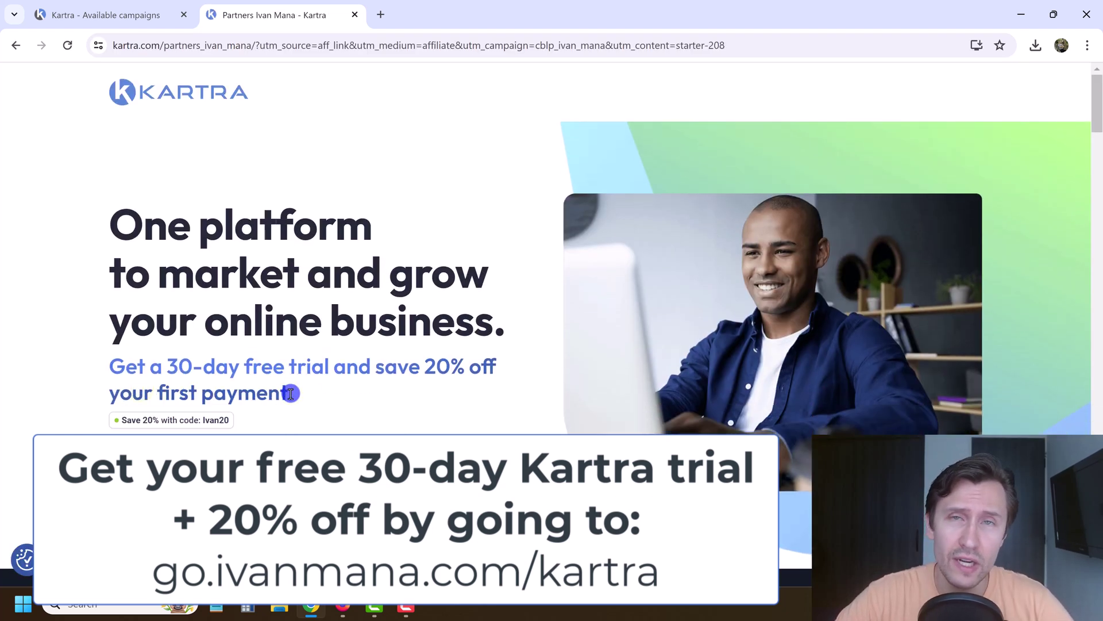
- Return to the Available campaigns page and look over the account's main navigation sections
{"action": "left_click", "coordinate": [145, 17]}
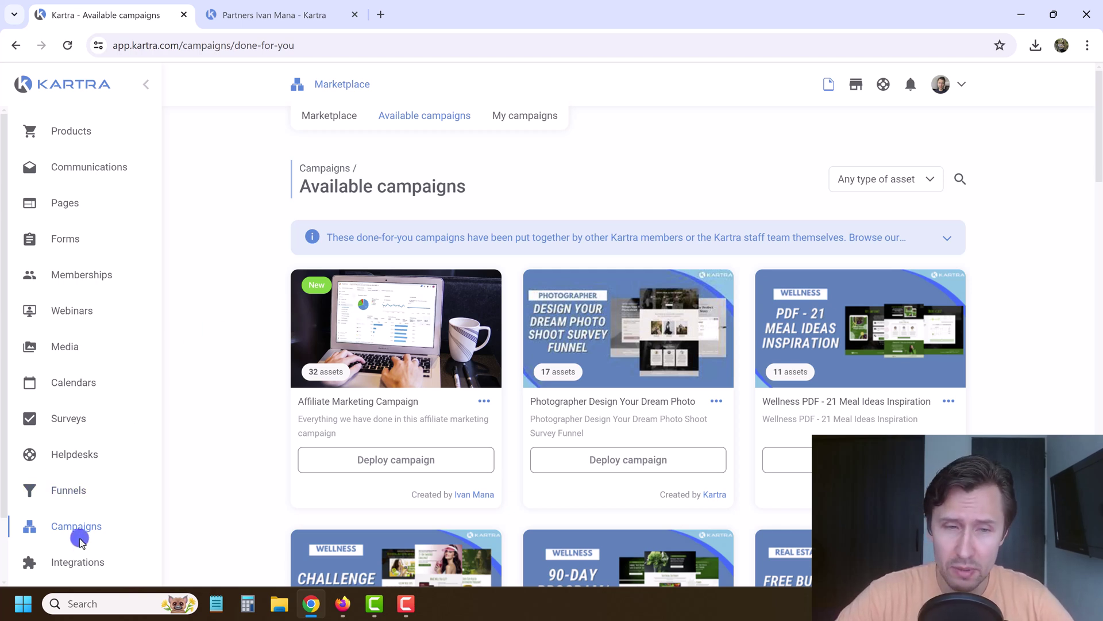
{"action": "scroll", "coordinate": [98, 528], "scroll_direction": "down", "scroll_amount": 1}
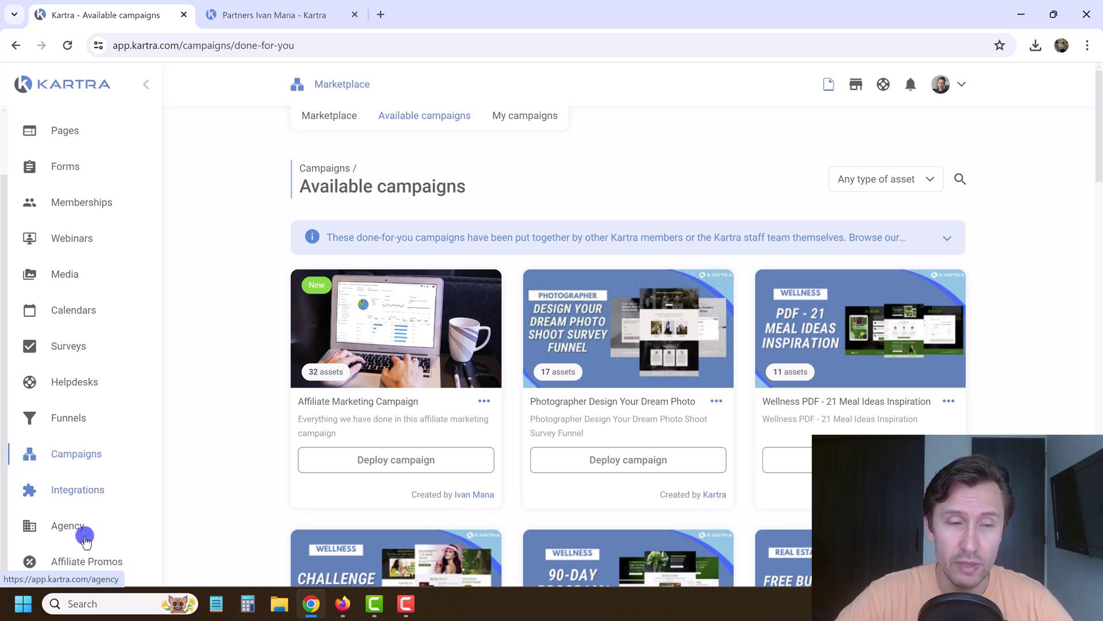
{"action": "scroll", "coordinate": [93, 529], "scroll_direction": "up", "scroll_amount": 1}
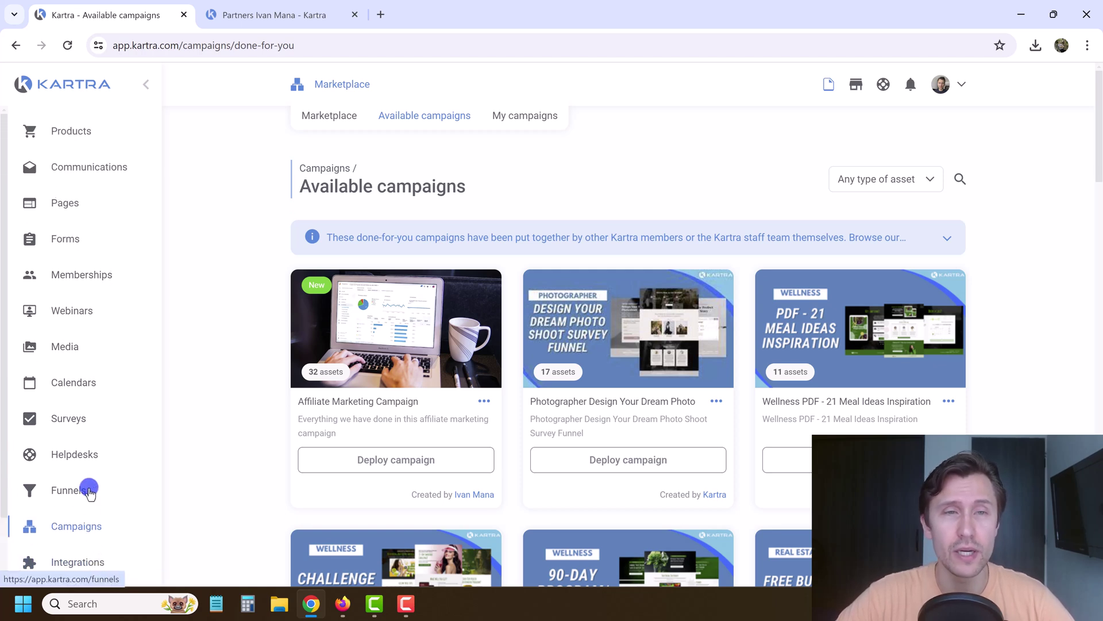
{"action": "scroll", "coordinate": [86, 456], "scroll_direction": "down", "scroll_amount": 1}
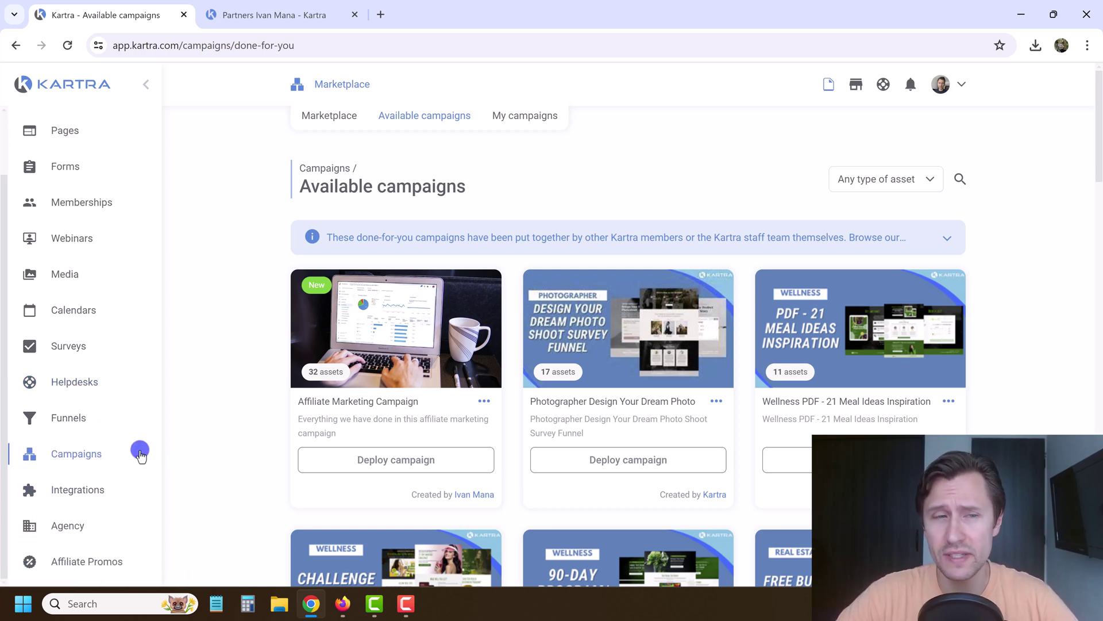